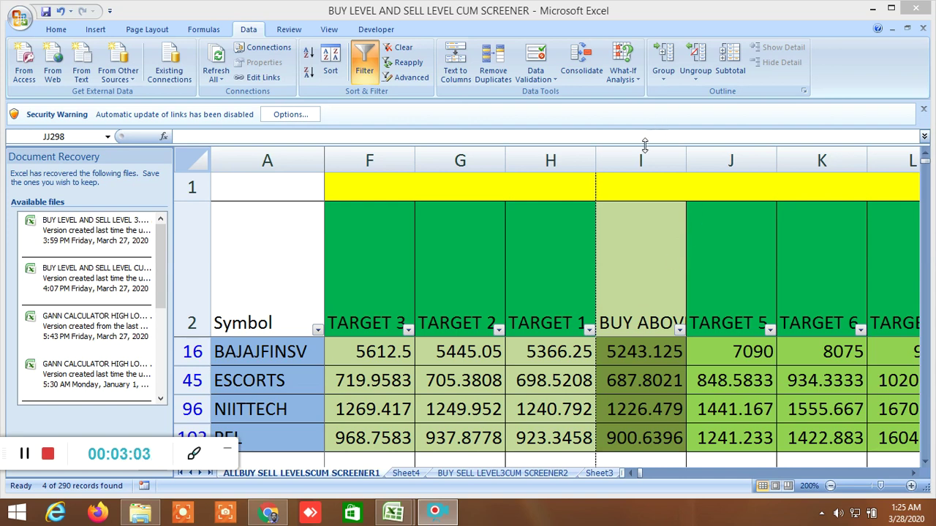
# - Examine the buy-above, sell-below and target columns in the Buy Level and Sell Levels 1 section
pyautogui.click(642, 189)
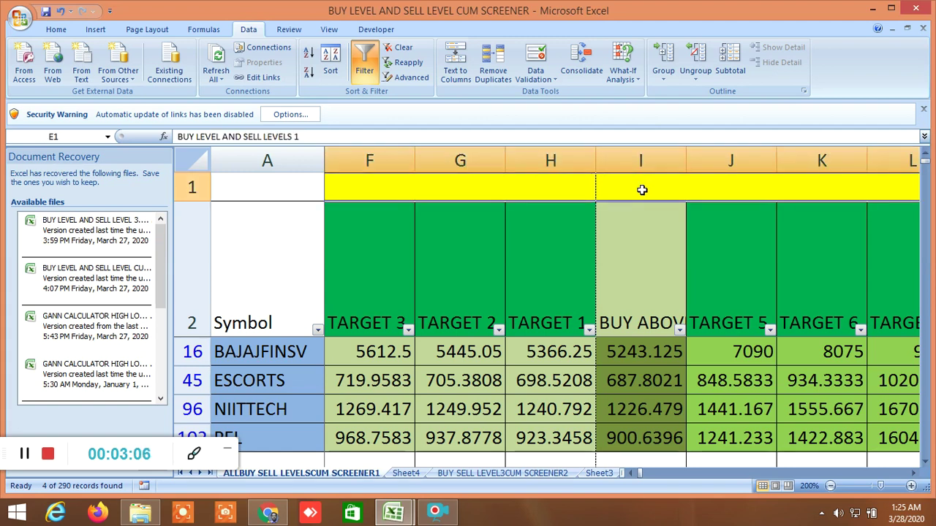
pyautogui.click(645, 304)
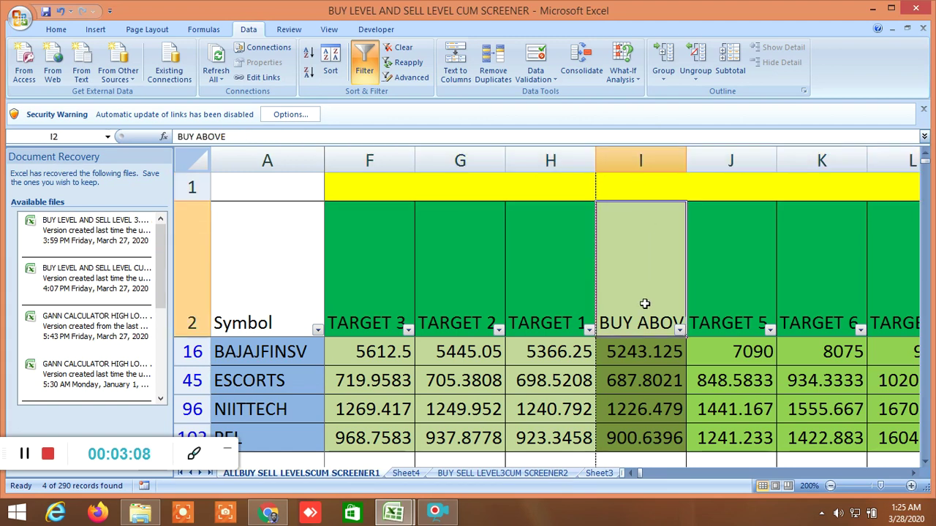
pyautogui.click(557, 301)
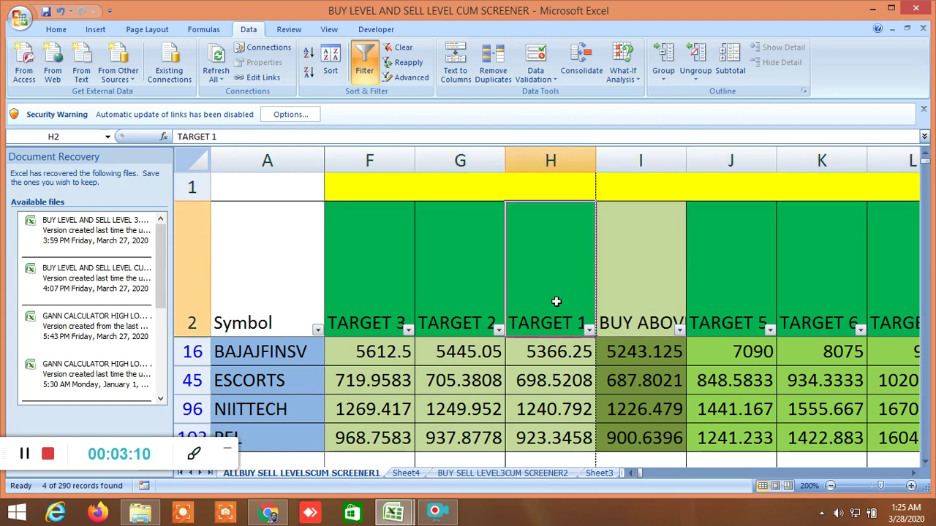
pyautogui.click(632, 474)
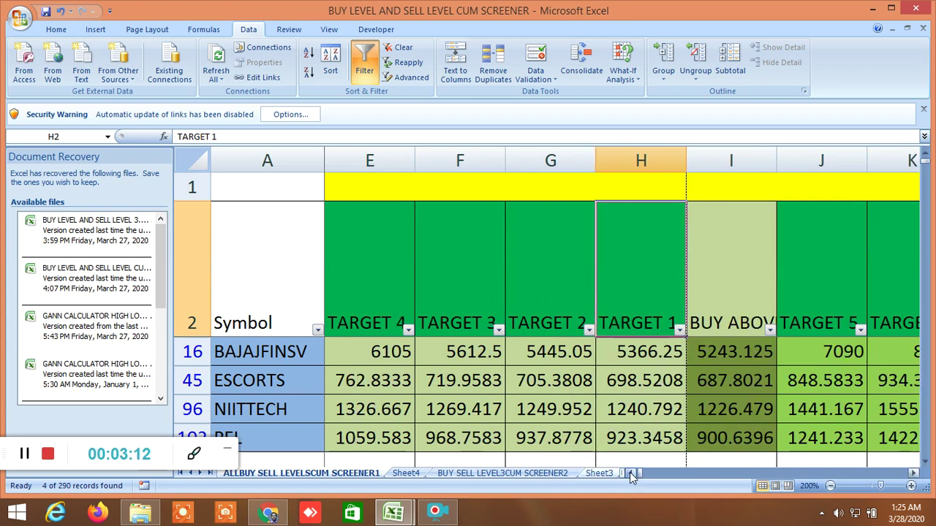
pyautogui.click(912, 474)
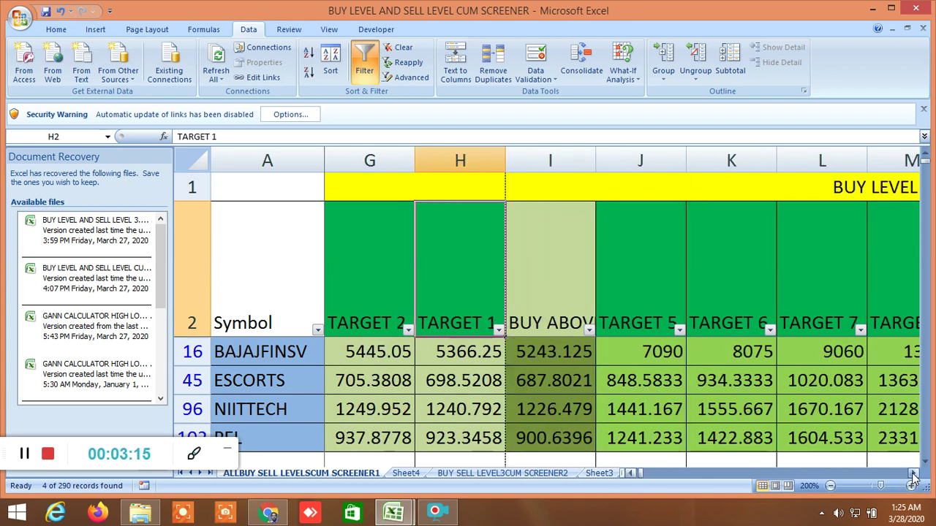
pyautogui.click(912, 474)
pyautogui.click(912, 474)
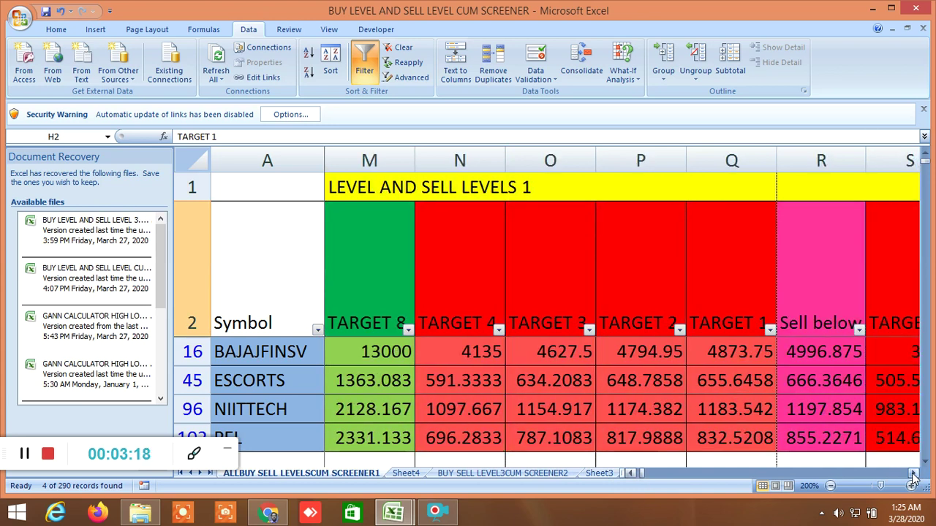
pyautogui.click(912, 474)
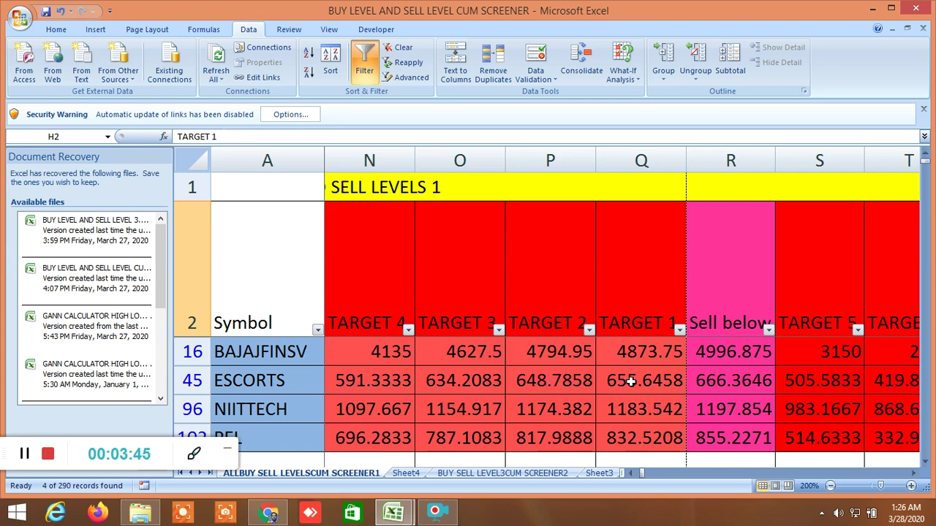
# - Review the columns that compare LTP with successive sell targets, through the Target 7 to Target 8 condition
pyautogui.click(914, 473)
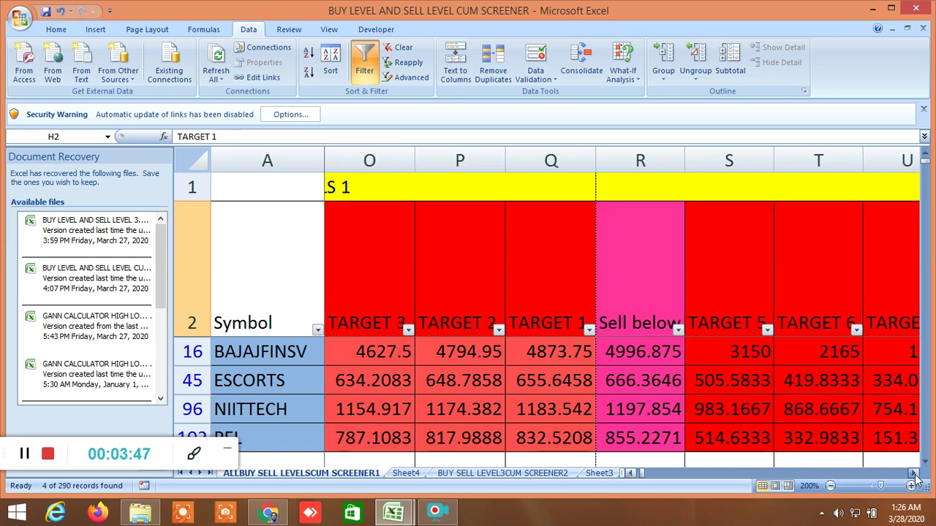
pyautogui.click(914, 474)
pyautogui.click(914, 474)
pyautogui.click(914, 474)
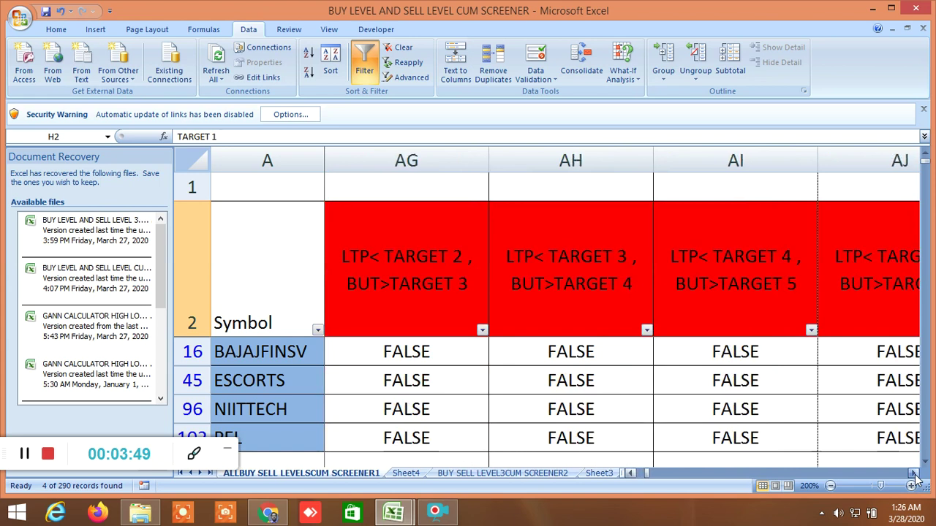
pyautogui.click(914, 474)
pyautogui.click(630, 473)
pyautogui.click(631, 473)
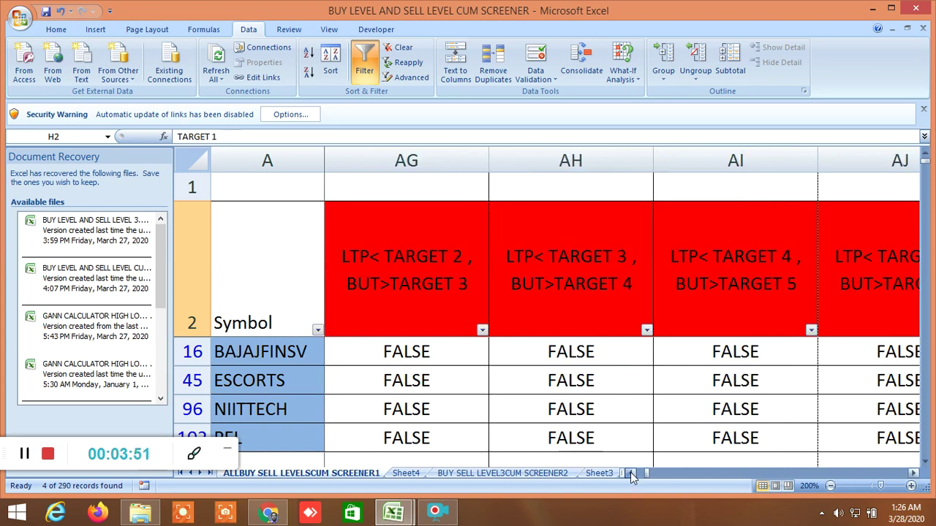
pyautogui.click(630, 473)
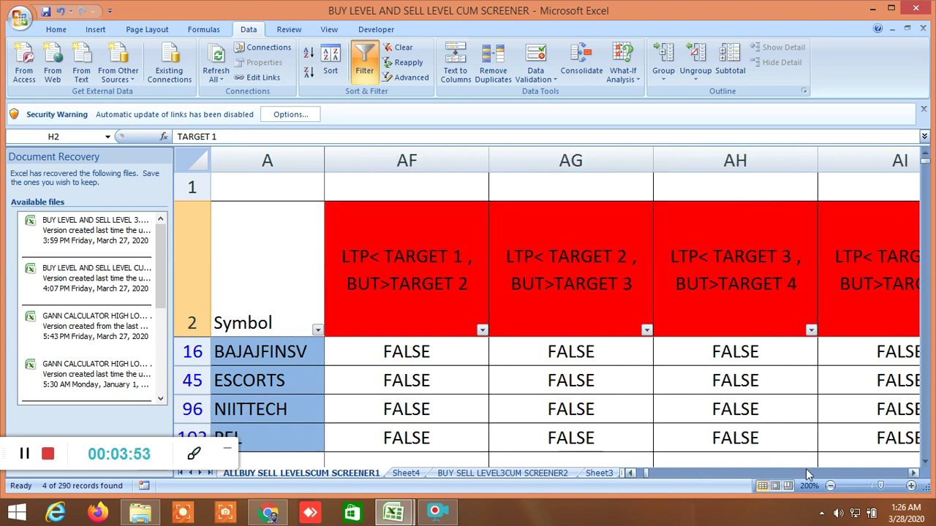
pyautogui.click(914, 474)
pyautogui.click(914, 474)
pyautogui.click(914, 474)
pyautogui.click(914, 474)
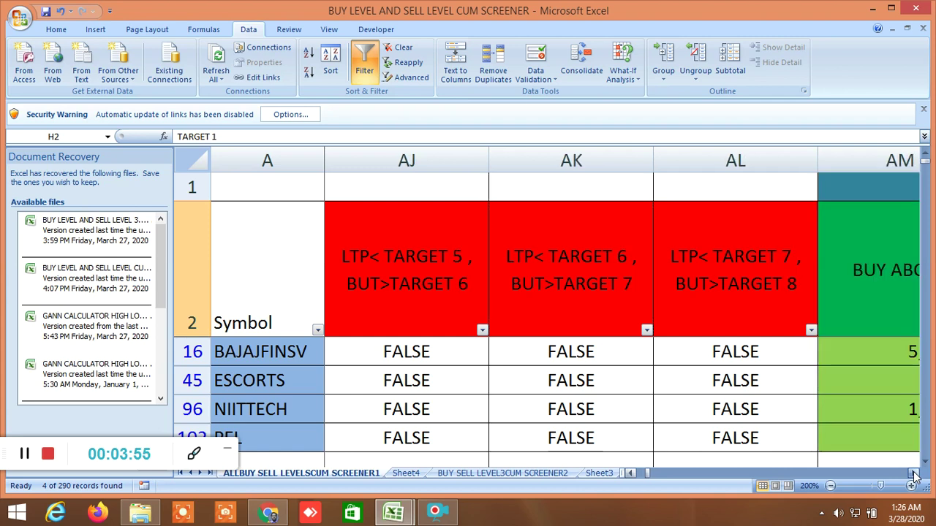
# - Examine the buy-above, sell-below, target, advance and decline columns in the Buy Level and Sell Levels 2 section
pyautogui.click(914, 474)
pyautogui.click(914, 473)
pyautogui.click(914, 474)
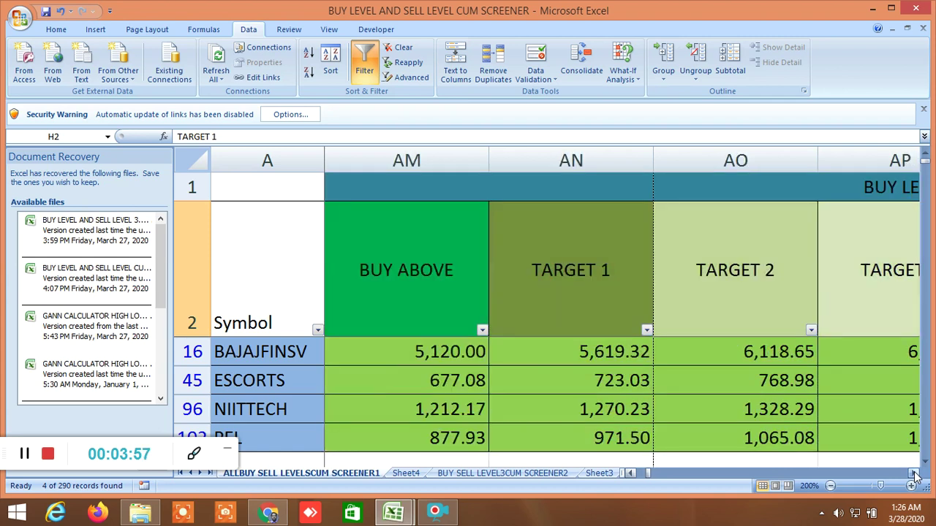
pyautogui.click(914, 474)
pyautogui.click(914, 474)
pyautogui.click(914, 474)
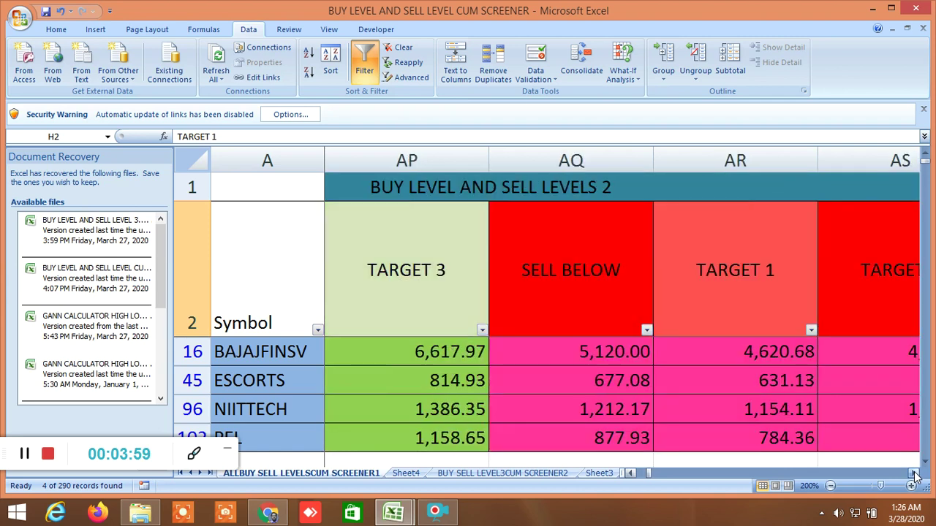
pyautogui.click(914, 473)
pyautogui.click(914, 473)
pyautogui.click(914, 474)
pyautogui.click(914, 474)
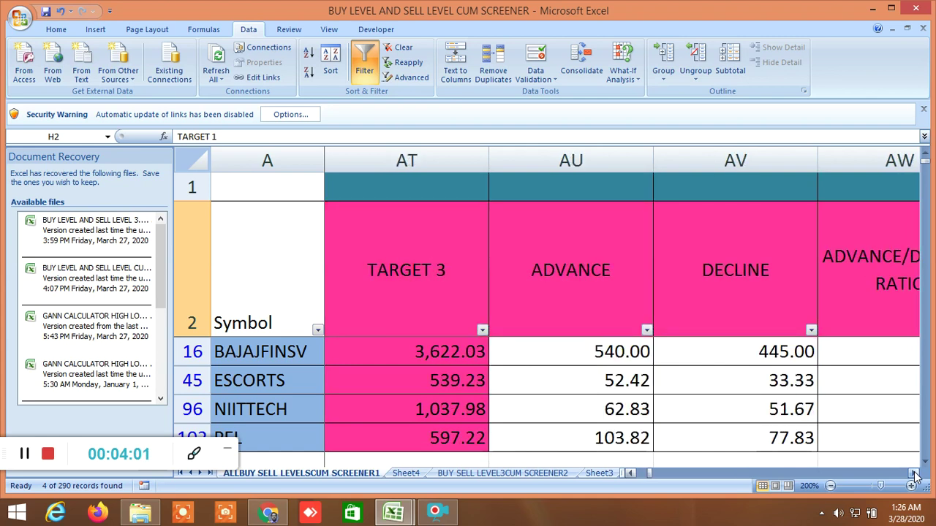
# - Look through the advance/decline ratio, typical price and numbered price columns up to the Buy Level and Sell Levels 3 section
pyautogui.click(914, 474)
pyautogui.click(914, 474)
pyautogui.click(914, 474)
pyautogui.click(914, 474)
pyautogui.click(914, 474)
pyautogui.click(914, 473)
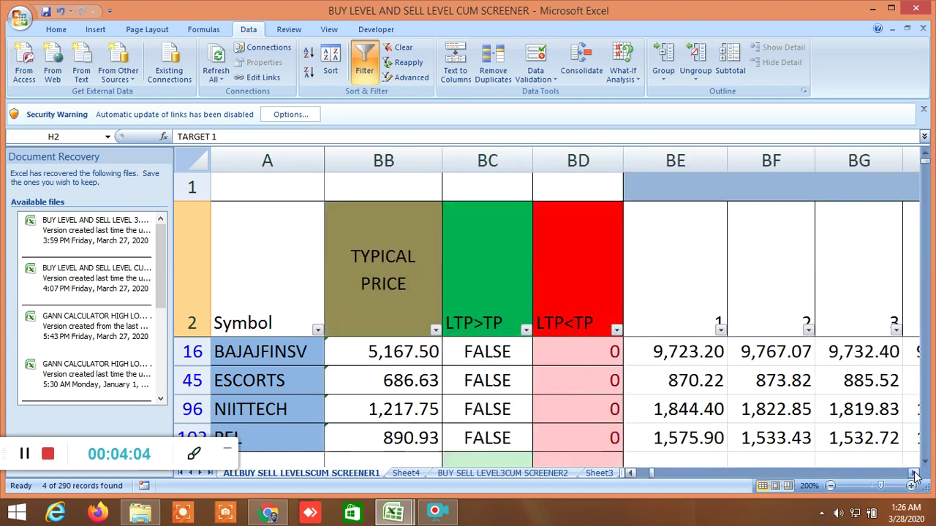
pyautogui.click(914, 474)
pyautogui.click(914, 474)
pyautogui.moveTo(914, 474); pyautogui.dragTo(914, 474)
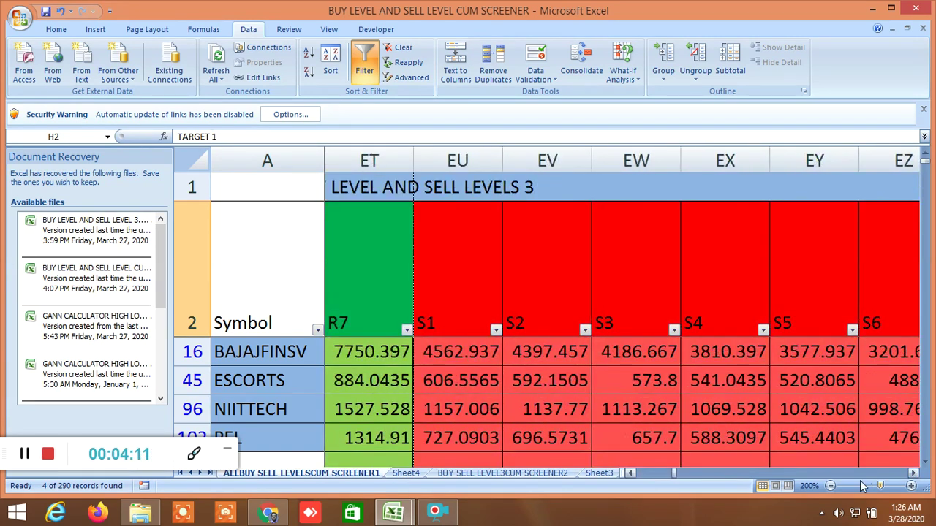
# - Examine the R1 to R7 resistance columns and the support columns from S1 in the Buy Level and Sell Levels 3 section
pyautogui.click(629, 475)
pyautogui.moveTo(629, 475); pyautogui.dragTo(628, 475)
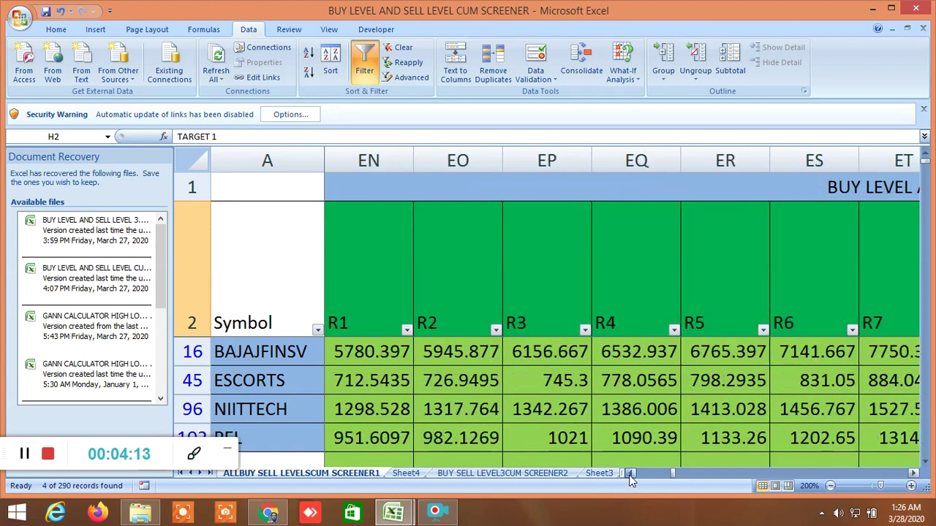
pyautogui.click(374, 277)
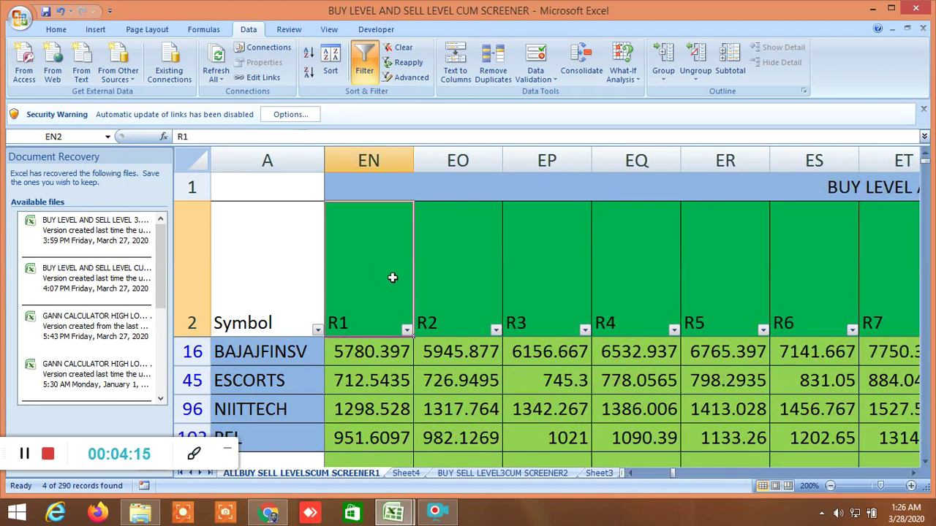
pyautogui.moveTo(914, 474); pyautogui.dragTo(914, 474)
pyautogui.click(546, 285)
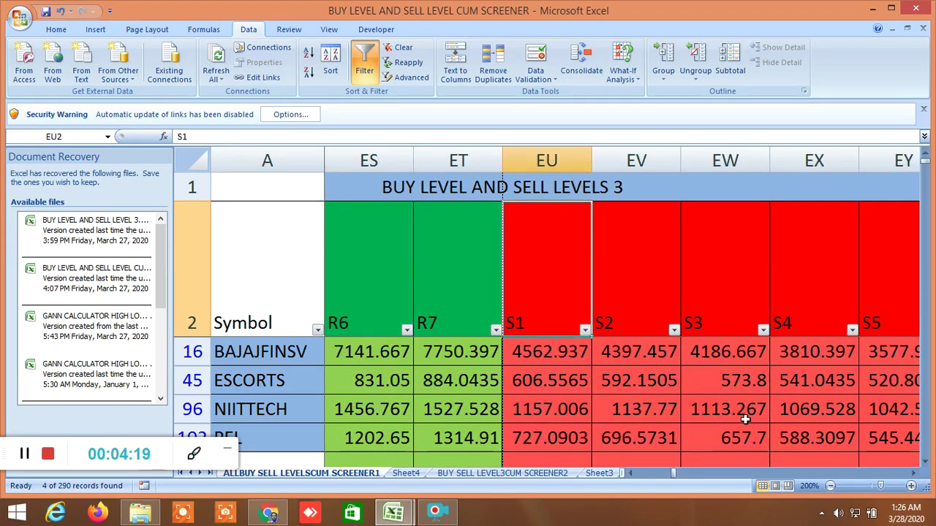
# - Review the Price Channel band columns, the LTP vs PC Channel conditions and the VWAP condition up to the Tirone Level section
pyautogui.moveTo(912, 477); pyautogui.dragTo(913, 478)
pyautogui.click(913, 477)
pyautogui.click(912, 477)
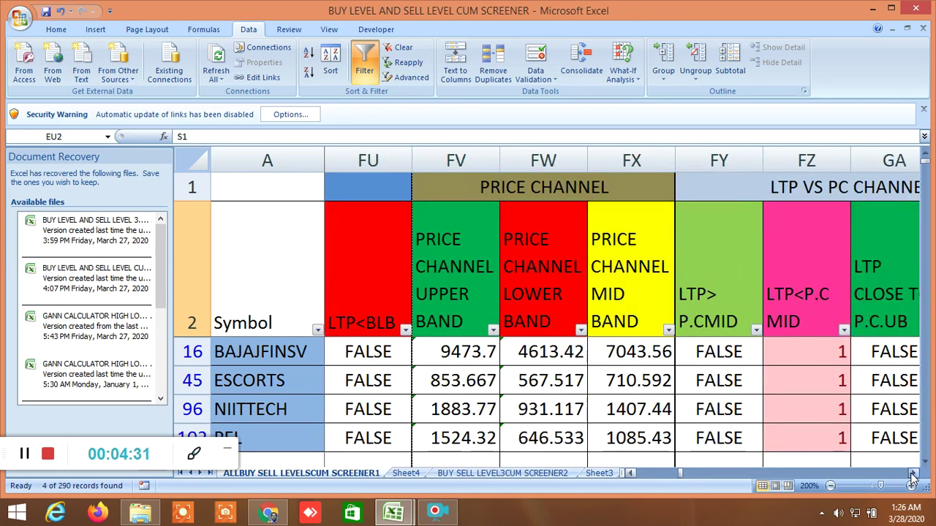
pyautogui.click(913, 477)
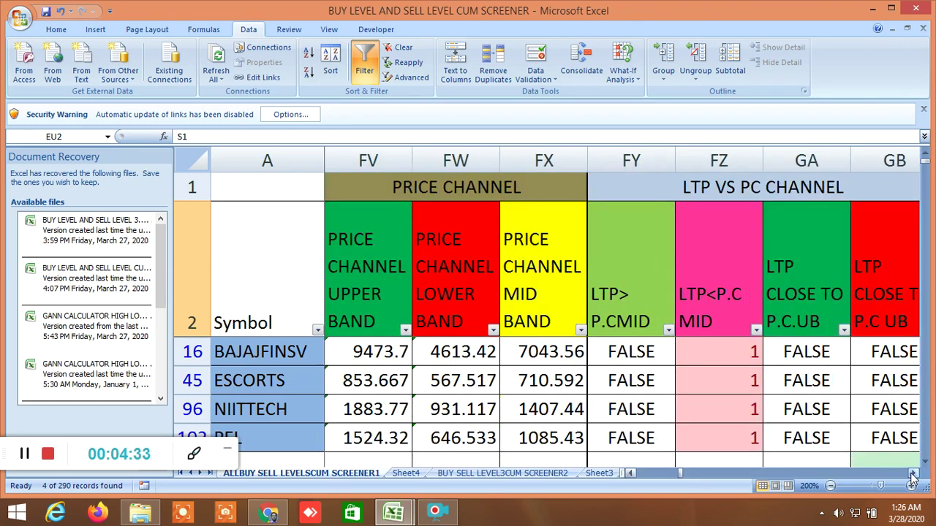
pyautogui.moveTo(913, 478); pyautogui.dragTo(913, 478)
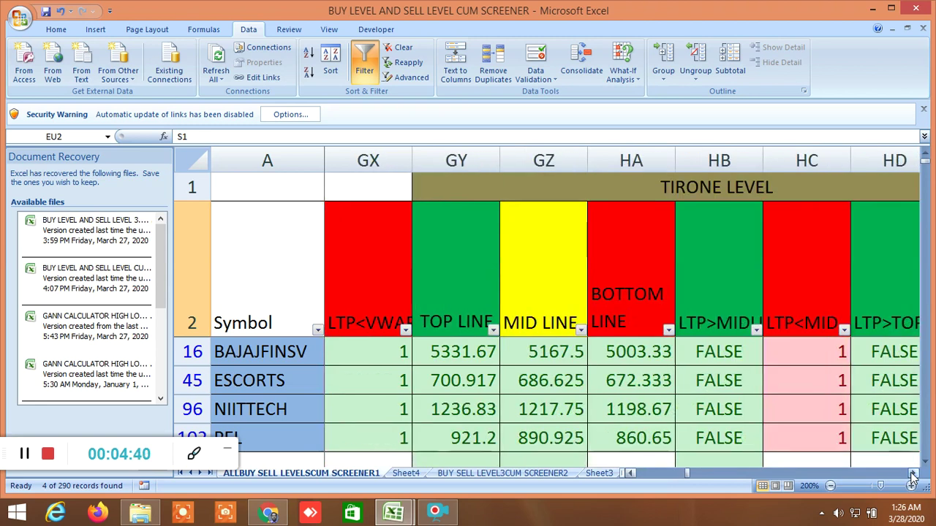
# - Inspect the Top Line, Mid Line and Bottom Line headers in the Tirone Level section
pyautogui.click(462, 275)
pyautogui.click(538, 274)
pyautogui.click(630, 285)
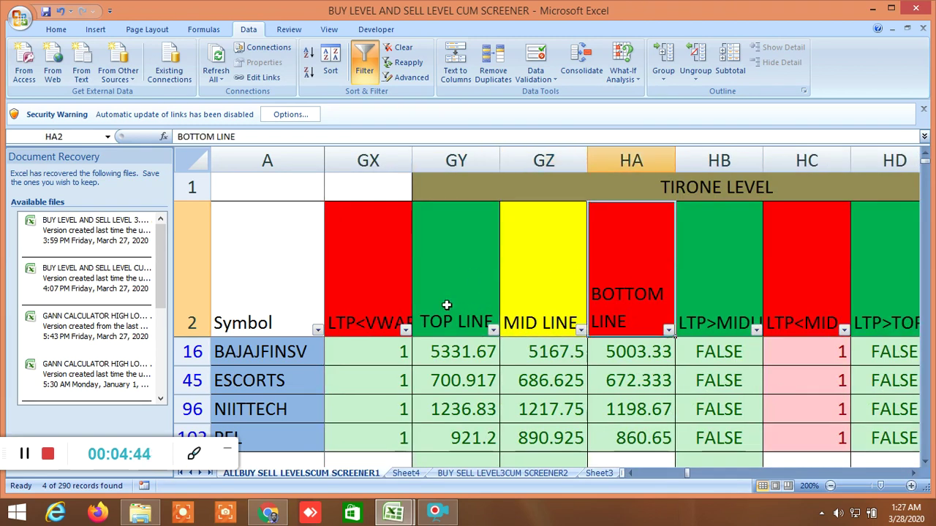
pyautogui.click(461, 280)
pyautogui.click(519, 279)
pyautogui.click(614, 282)
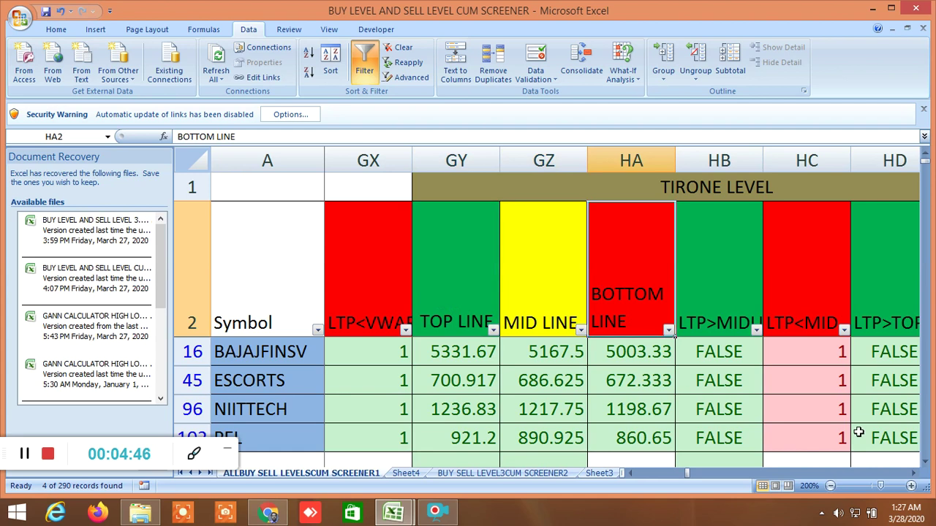
pyautogui.click(911, 486)
pyautogui.click(910, 486)
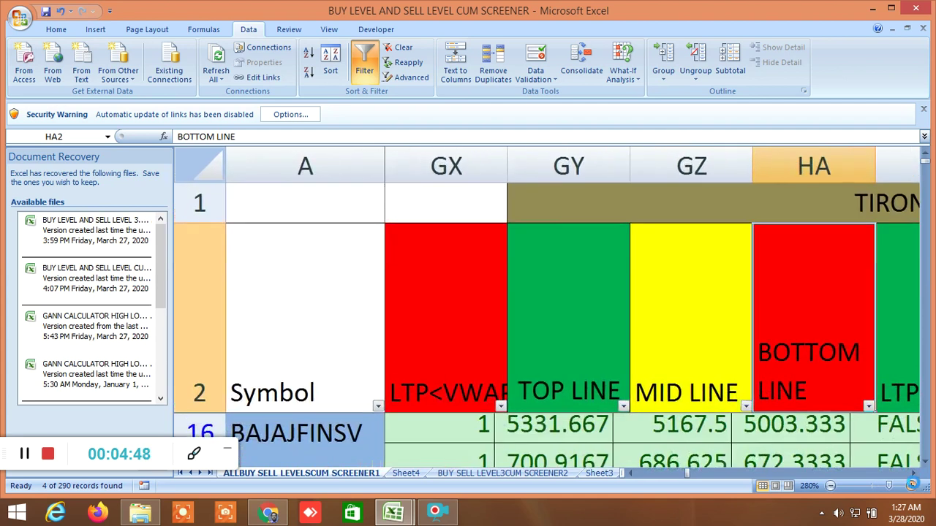
pyautogui.click(910, 487)
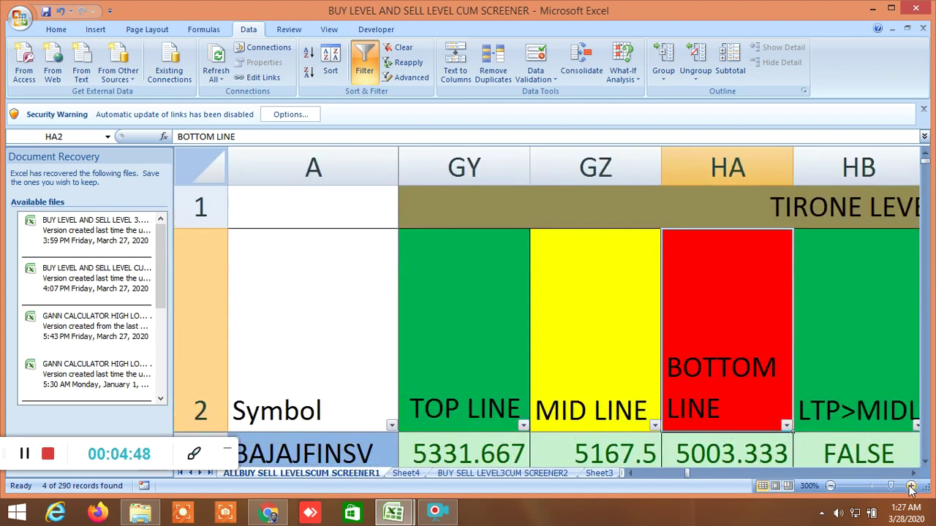
pyautogui.click(830, 486)
pyautogui.click(830, 486)
pyautogui.click(831, 487)
pyautogui.click(830, 486)
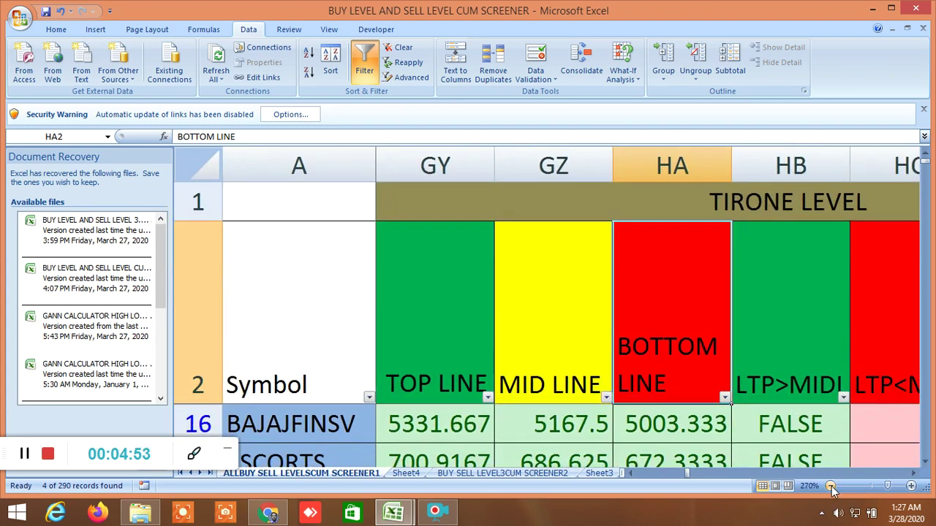
pyautogui.click(831, 487)
pyautogui.click(831, 486)
pyautogui.click(831, 486)
pyautogui.click(831, 486)
pyautogui.click(830, 486)
pyautogui.click(831, 487)
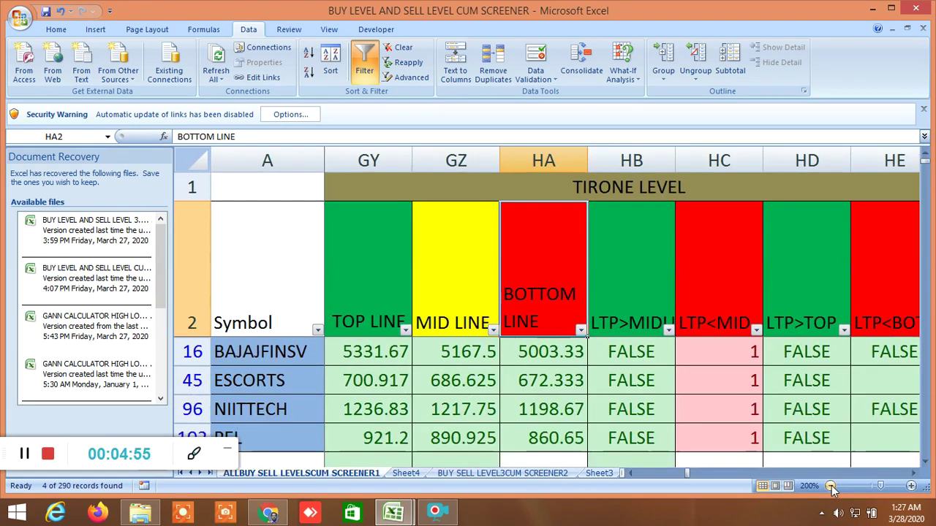
# - Review the remaining Tirone Level conditions and the linear regression, Quartile 1 and previous range break columns
pyautogui.click(913, 473)
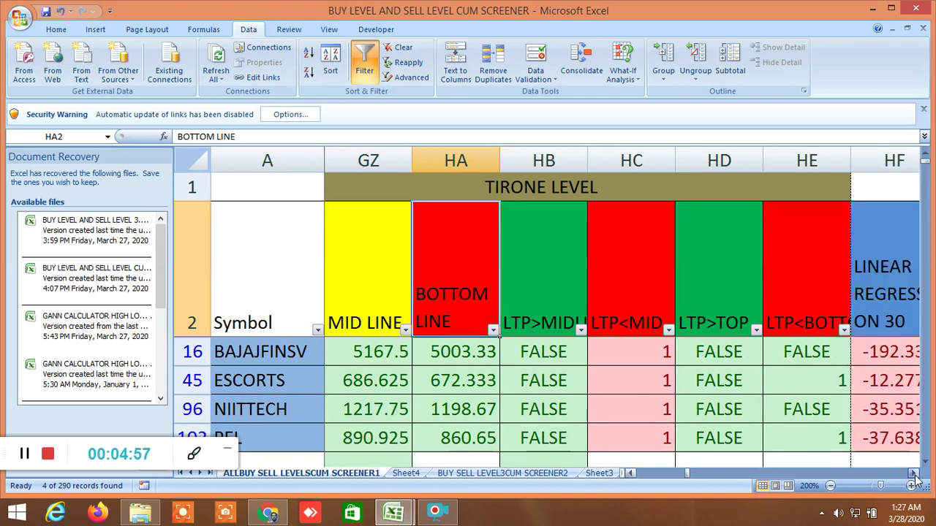
pyautogui.click(913, 473)
pyautogui.click(914, 474)
pyautogui.click(914, 473)
pyautogui.click(914, 473)
pyautogui.click(913, 473)
pyautogui.click(913, 473)
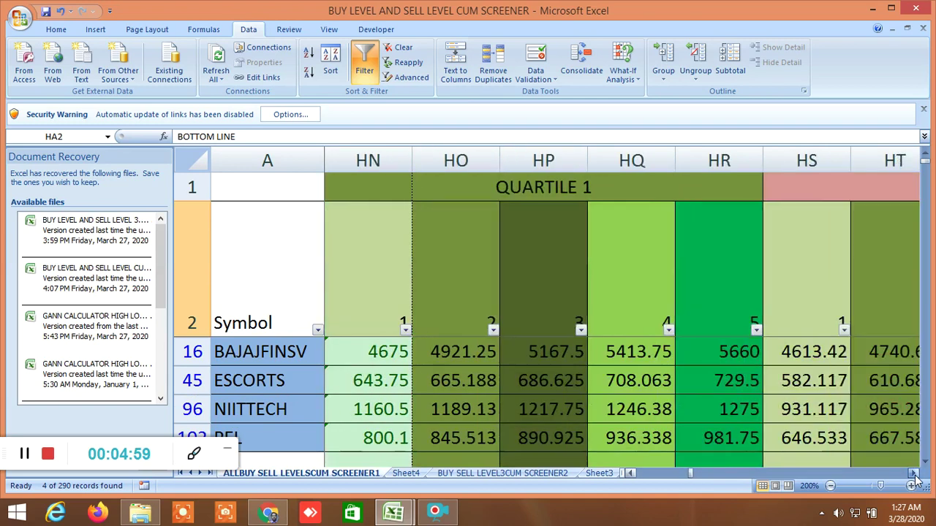
pyautogui.click(913, 473)
pyautogui.click(914, 473)
pyautogui.click(913, 473)
pyautogui.click(913, 473)
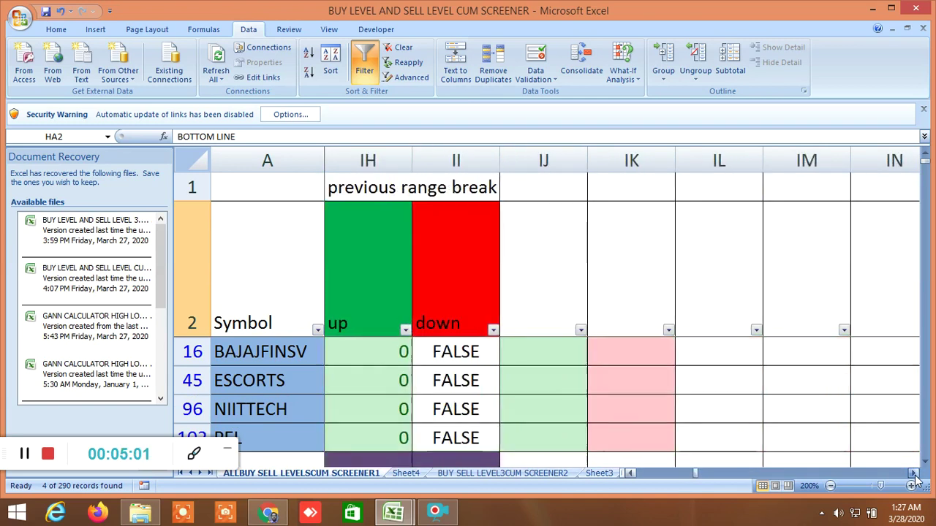
# - Examine the 20-day low proximity column and the Gann degree columns starting from 12.5
pyautogui.click(913, 474)
pyautogui.click(914, 473)
pyautogui.click(913, 473)
pyautogui.click(914, 473)
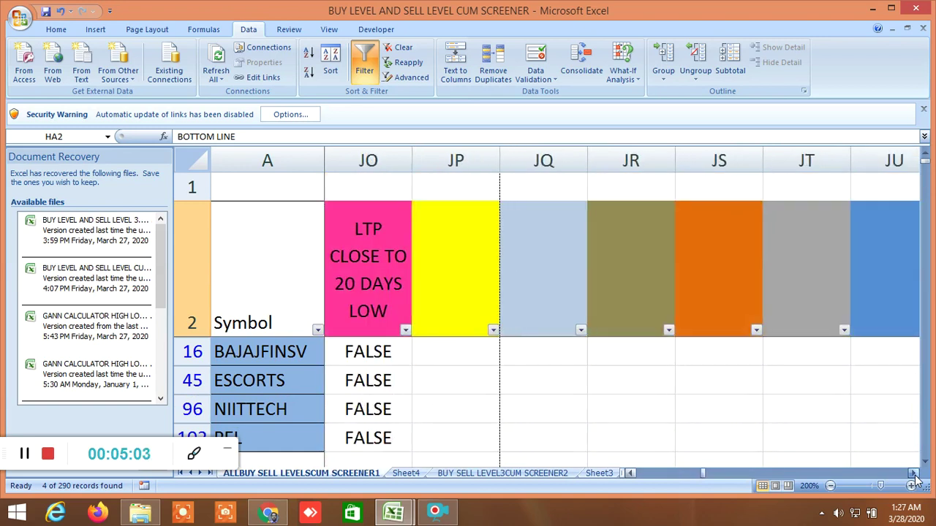
pyautogui.click(913, 473)
pyautogui.click(913, 473)
pyautogui.click(914, 474)
pyautogui.click(913, 473)
pyautogui.click(913, 473)
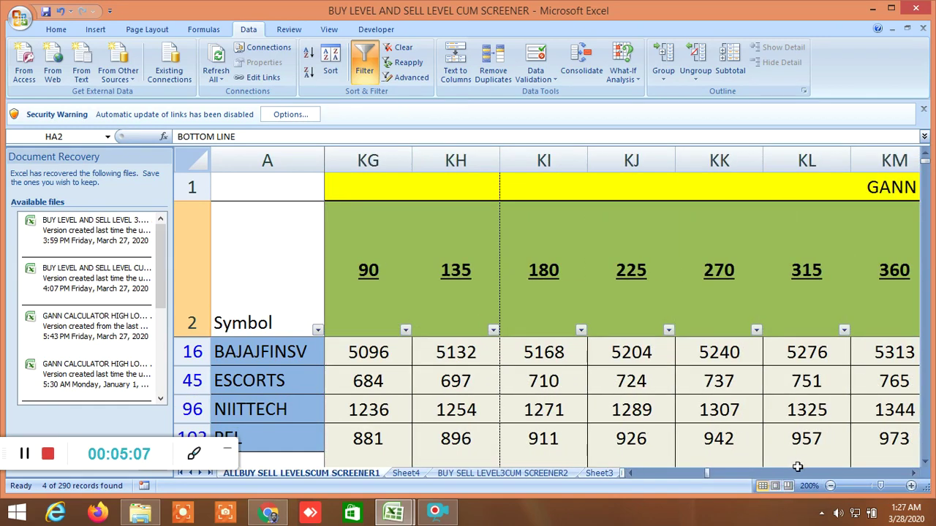
pyautogui.click(632, 473)
pyautogui.click(633, 473)
pyautogui.click(633, 473)
pyautogui.click(633, 473)
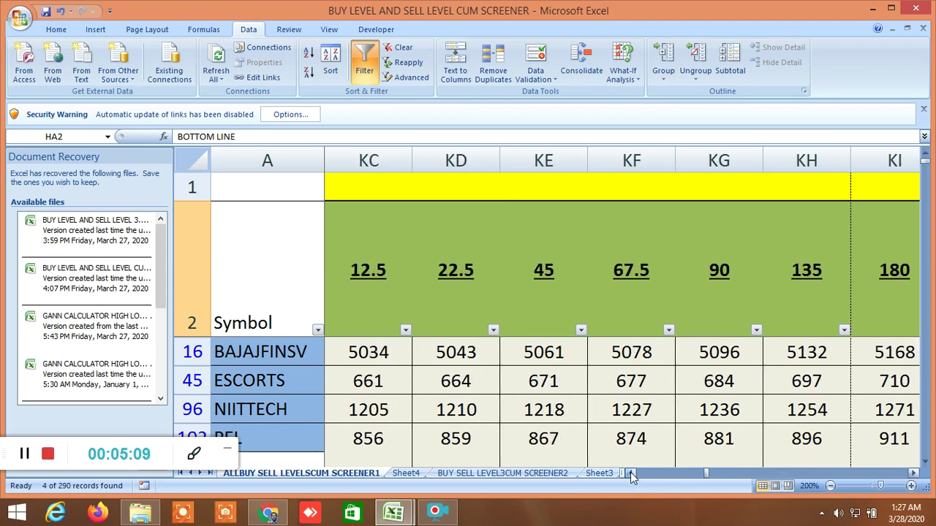
# - Review the Gann Angles resistance and support columns from 12.5 through 360 degrees
pyautogui.click(633, 473)
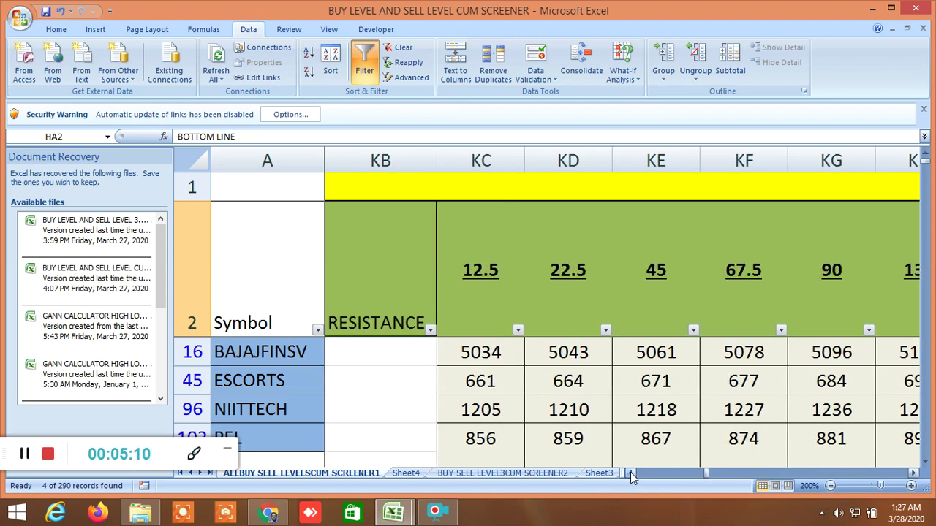
pyautogui.click(913, 473)
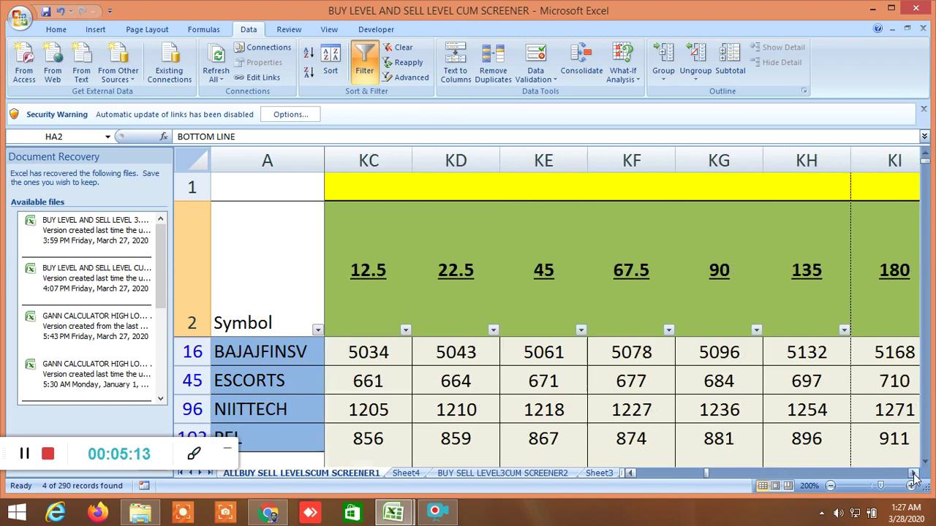
pyautogui.click(913, 473)
pyautogui.click(913, 473)
pyautogui.click(914, 474)
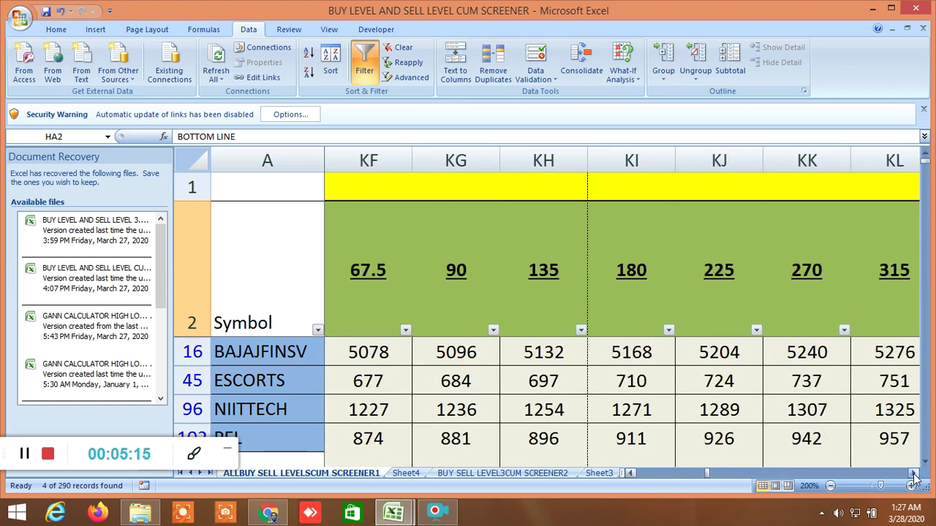
pyautogui.click(913, 473)
pyautogui.click(914, 474)
pyautogui.click(914, 473)
pyautogui.click(914, 473)
pyautogui.click(913, 473)
pyautogui.click(914, 473)
pyautogui.click(913, 473)
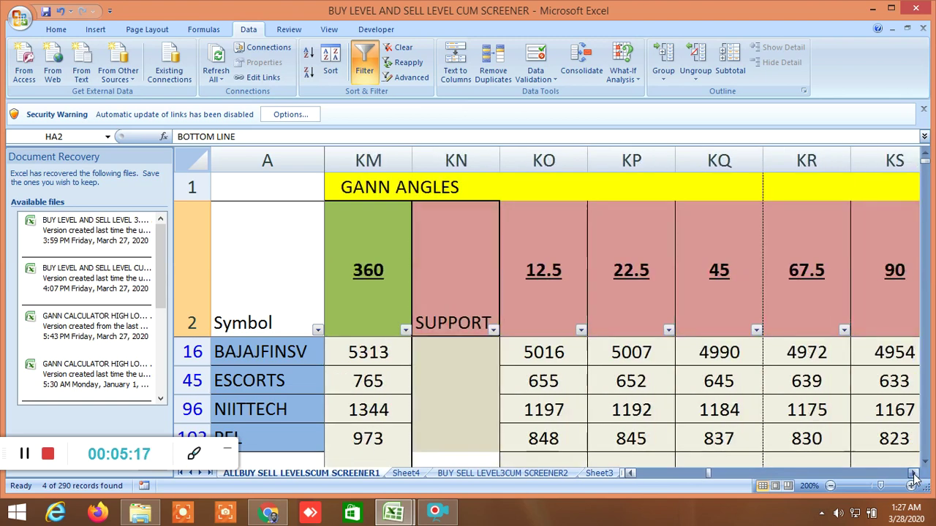
pyautogui.moveTo(914, 473); pyautogui.dragTo(913, 473)
pyautogui.click(914, 473)
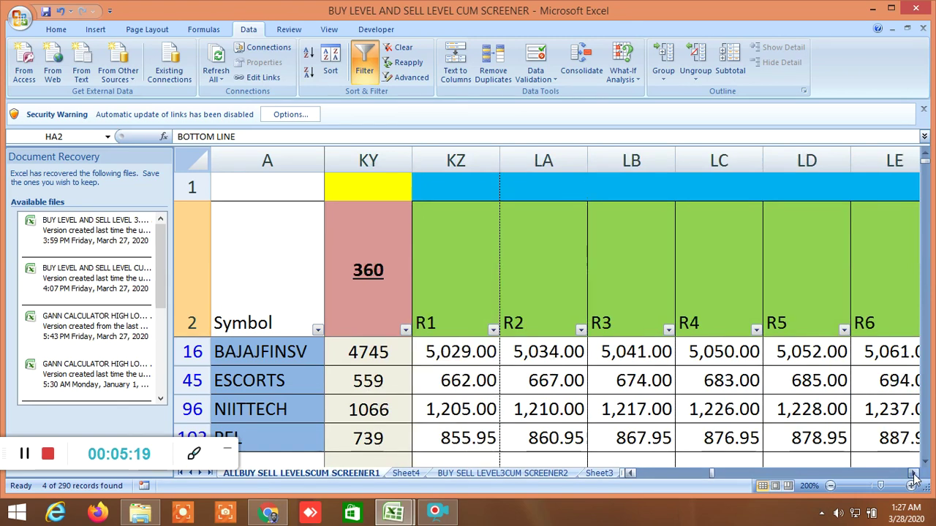
# - Review the Gann Square of 9 resistance columns R1 to R9 and support columns S1 to S9
pyautogui.click(914, 473)
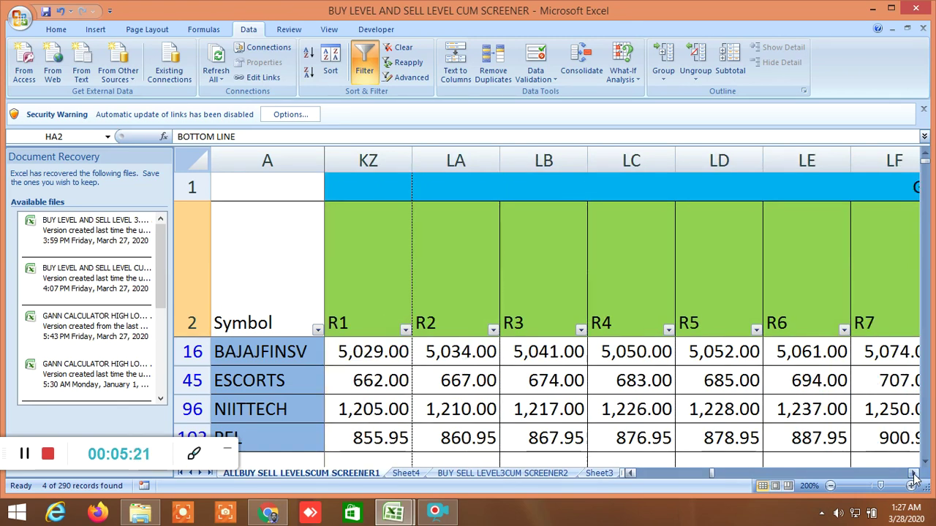
pyautogui.click(914, 473)
pyautogui.click(913, 473)
pyautogui.click(913, 473)
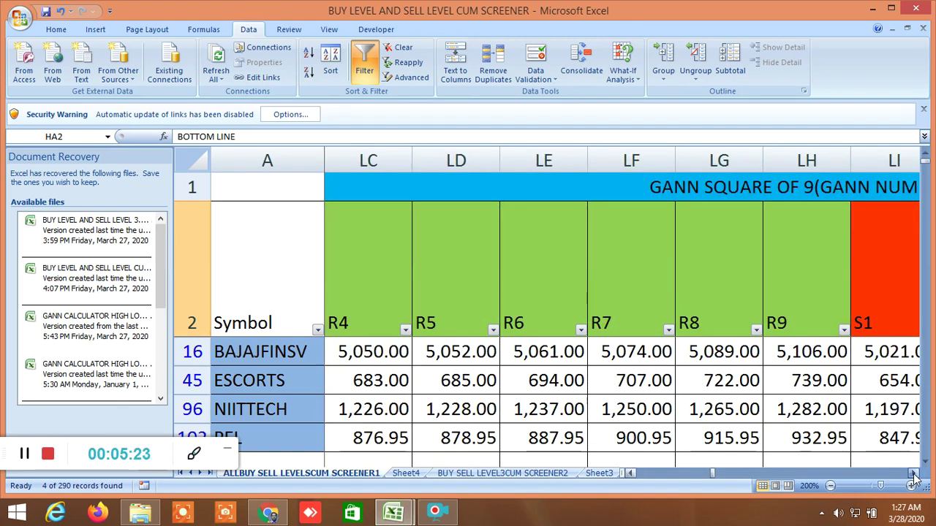
pyautogui.click(913, 473)
pyautogui.click(913, 473)
pyautogui.click(913, 473)
pyautogui.click(914, 473)
pyautogui.click(913, 473)
pyautogui.click(914, 473)
pyautogui.click(913, 473)
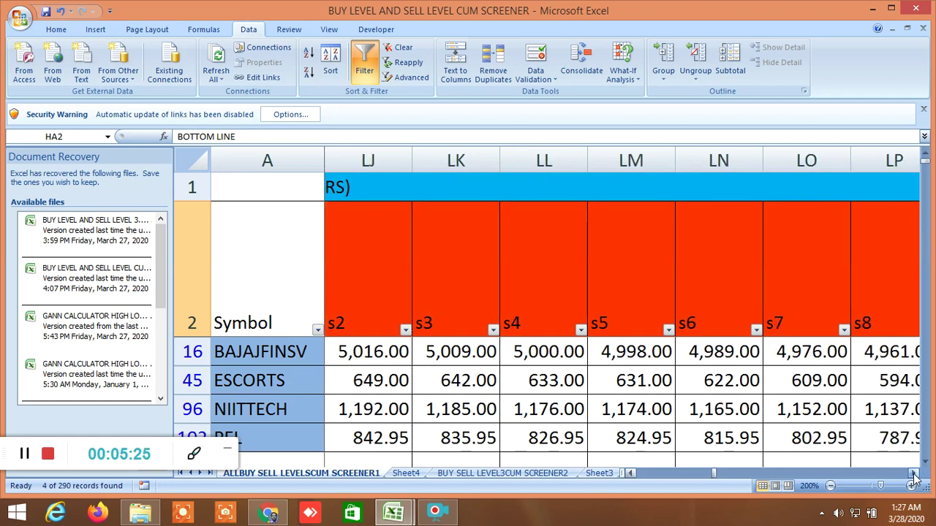
pyautogui.click(914, 473)
pyautogui.click(914, 473)
pyautogui.click(913, 473)
pyautogui.click(913, 473)
pyautogui.click(914, 473)
pyautogui.click(914, 473)
pyautogui.click(914, 473)
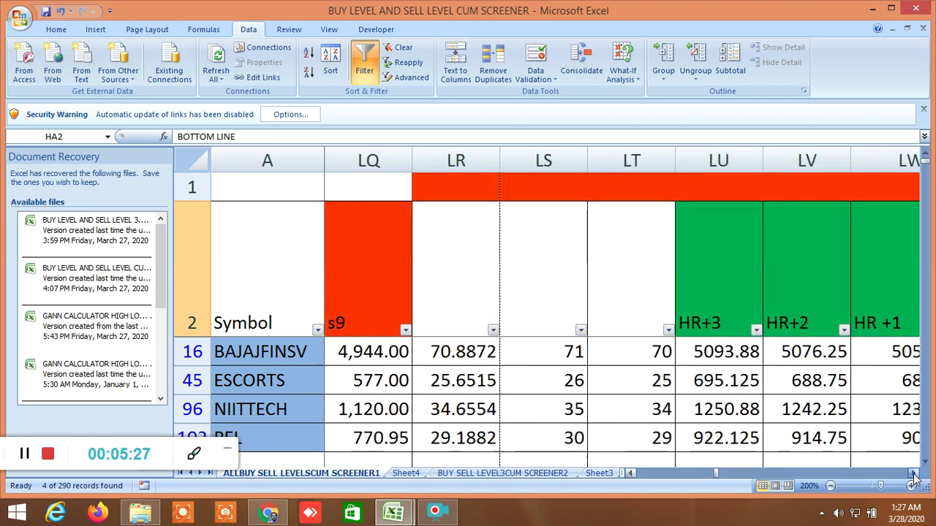
# - Look through the Murrey's Mathematical Level Calculation columns from HR+3 down to the S7 support level
pyautogui.click(914, 473)
pyautogui.click(914, 474)
pyautogui.click(913, 473)
pyautogui.click(913, 473)
pyautogui.click(913, 473)
pyautogui.click(914, 473)
pyautogui.click(914, 473)
pyautogui.click(914, 473)
pyautogui.click(913, 473)
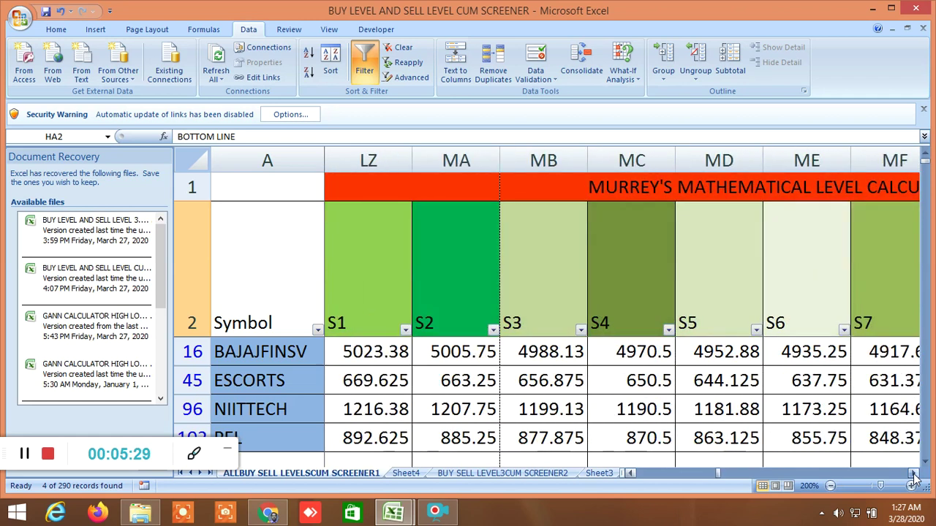
pyautogui.click(914, 473)
pyautogui.click(913, 473)
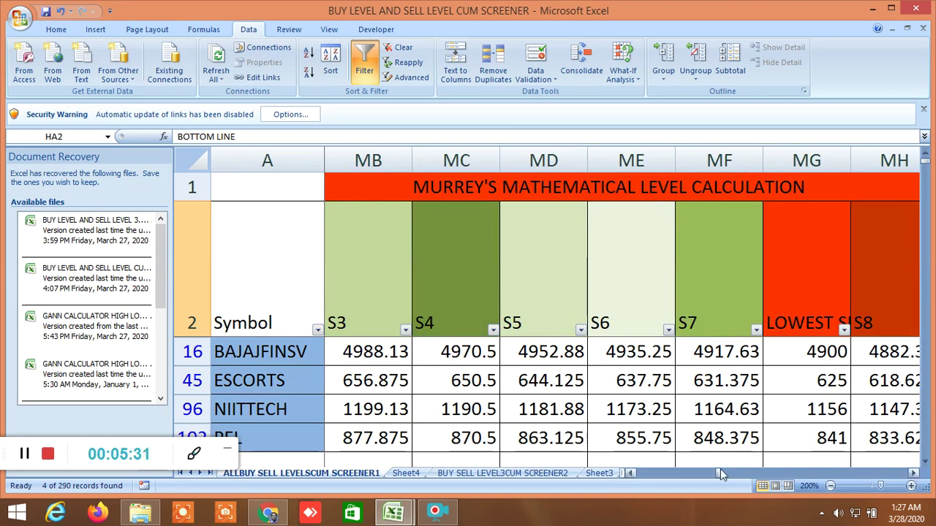
# - Go back to the Highest Resistance and Lowest Support headers in the Murrey's section and inspect them
pyautogui.click(630, 473)
pyautogui.click(630, 473)
pyautogui.click(630, 473)
pyautogui.click(630, 473)
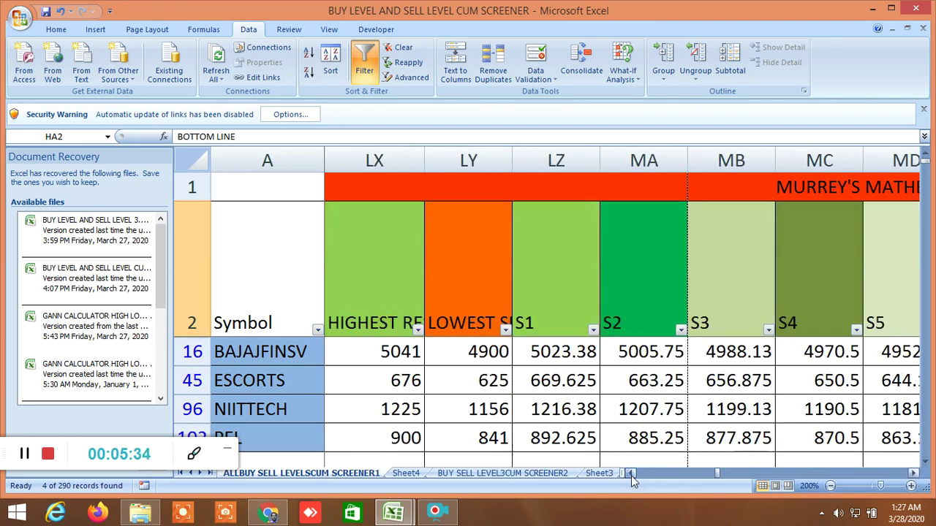
pyautogui.click(630, 473)
pyautogui.click(519, 304)
pyautogui.click(613, 297)
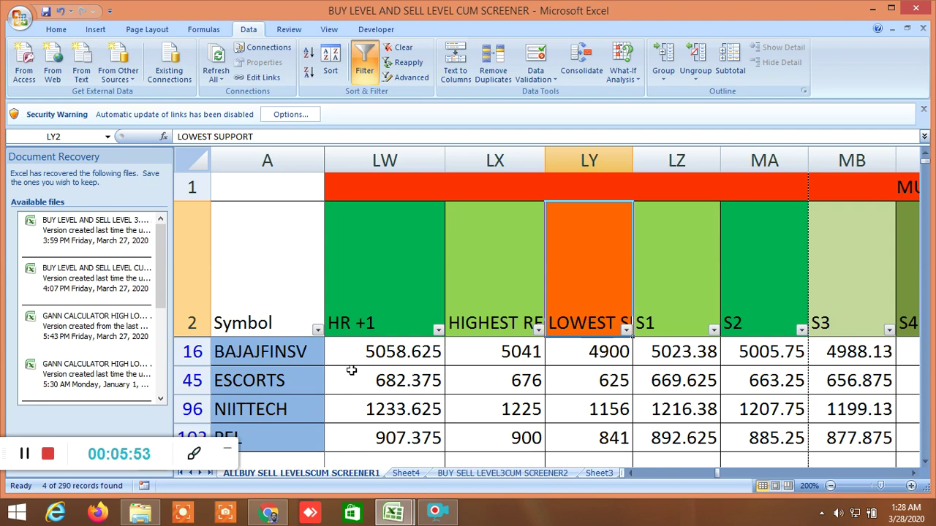
# - Review the Murrey's support level columns from S1 through S18
pyautogui.click(914, 473)
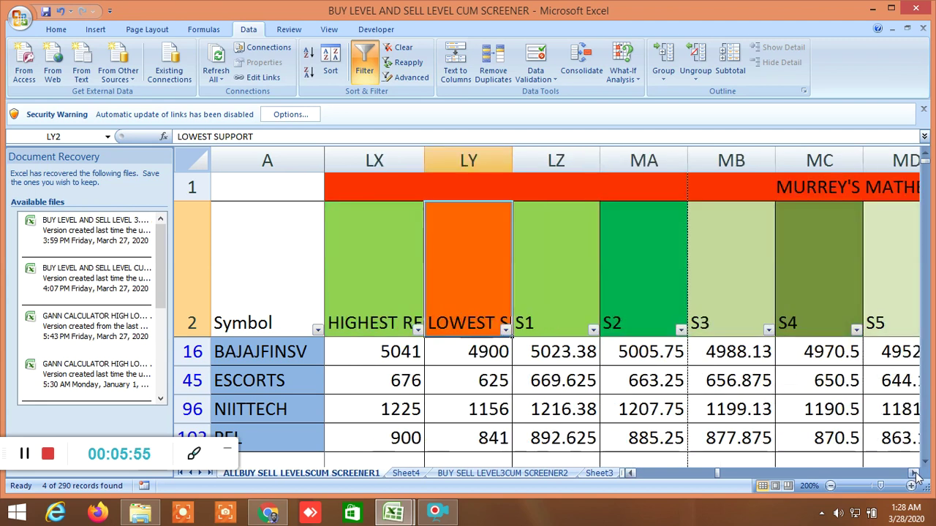
pyautogui.click(914, 473)
pyautogui.click(914, 473)
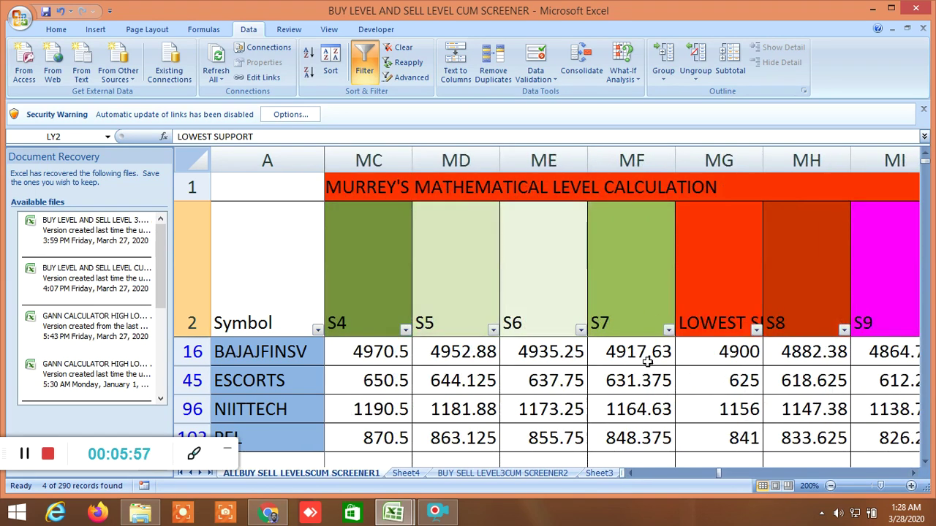
pyautogui.click(914, 473)
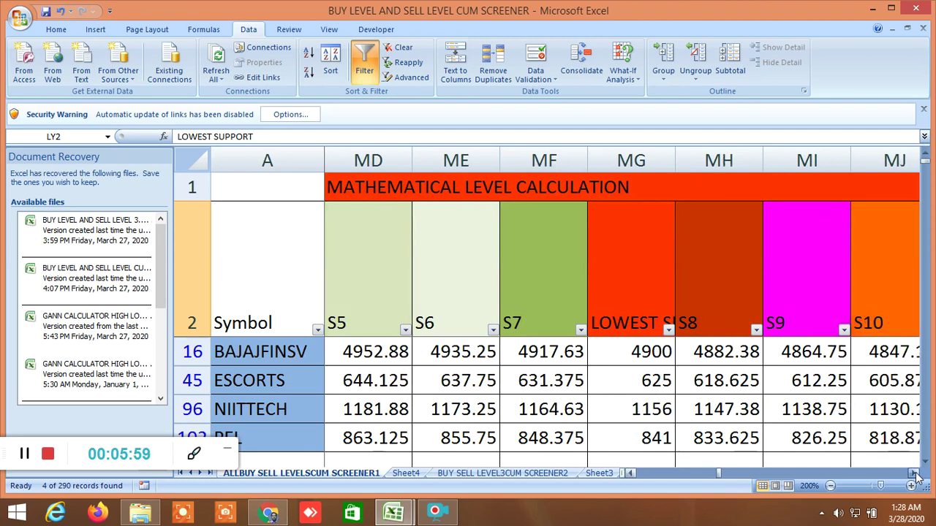
pyautogui.click(914, 473)
pyautogui.click(914, 473)
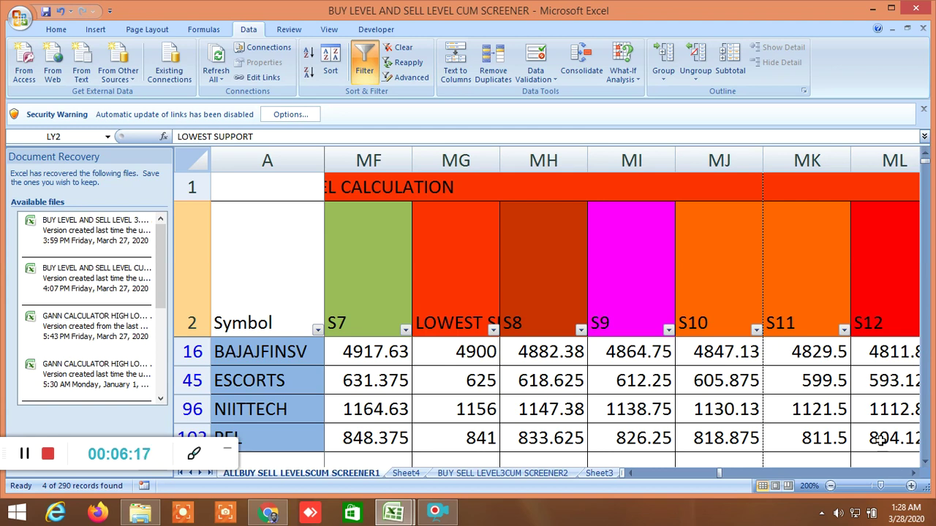
pyautogui.click(915, 476)
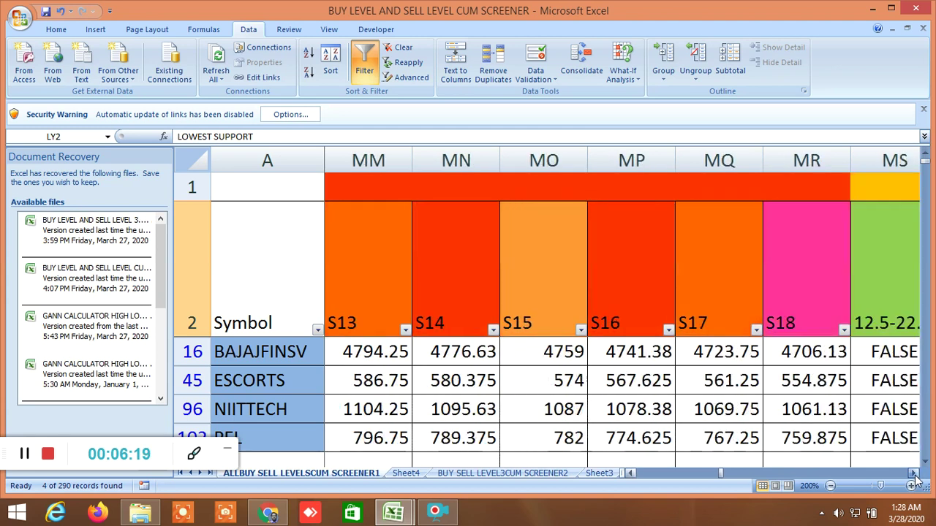
# - Examine the LTP position columns for Gann angles, Gann Square of 9 and Murrey's mathematical levels
pyautogui.click(915, 476)
pyautogui.click(915, 476)
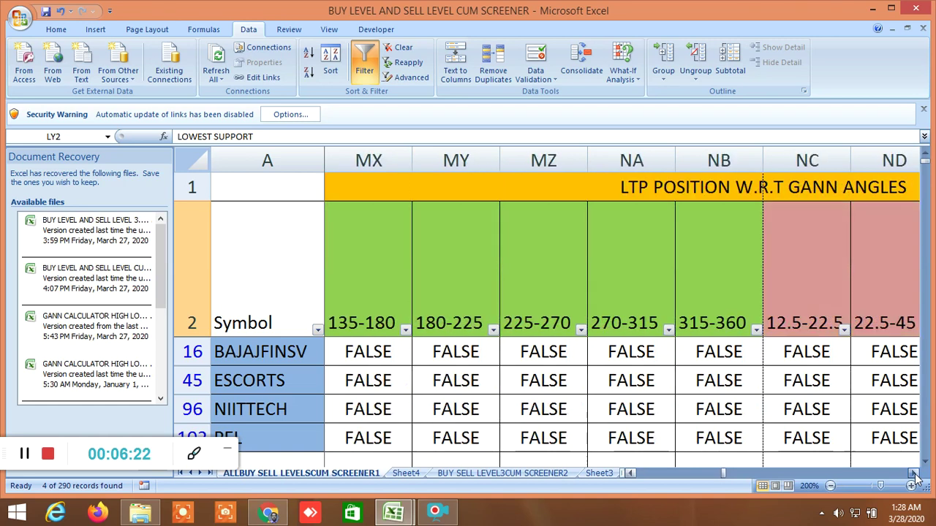
pyautogui.click(915, 476)
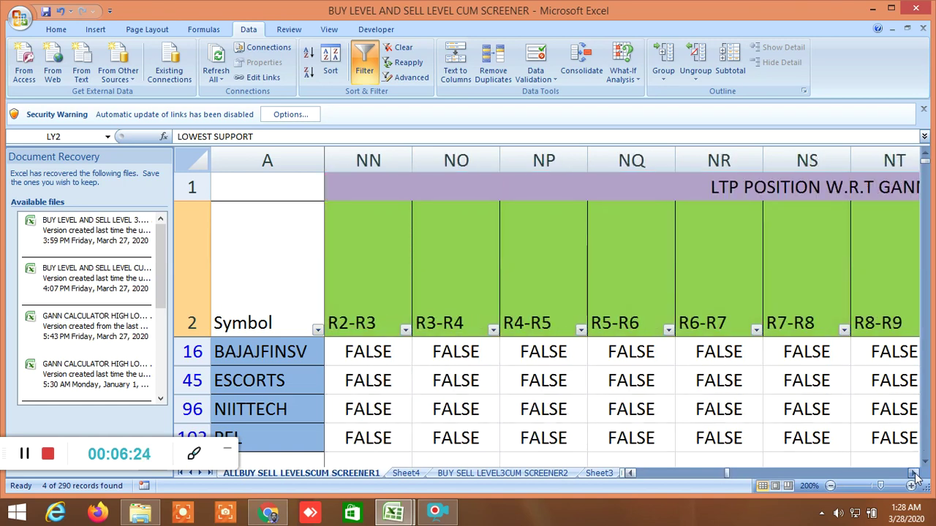
pyautogui.click(915, 476)
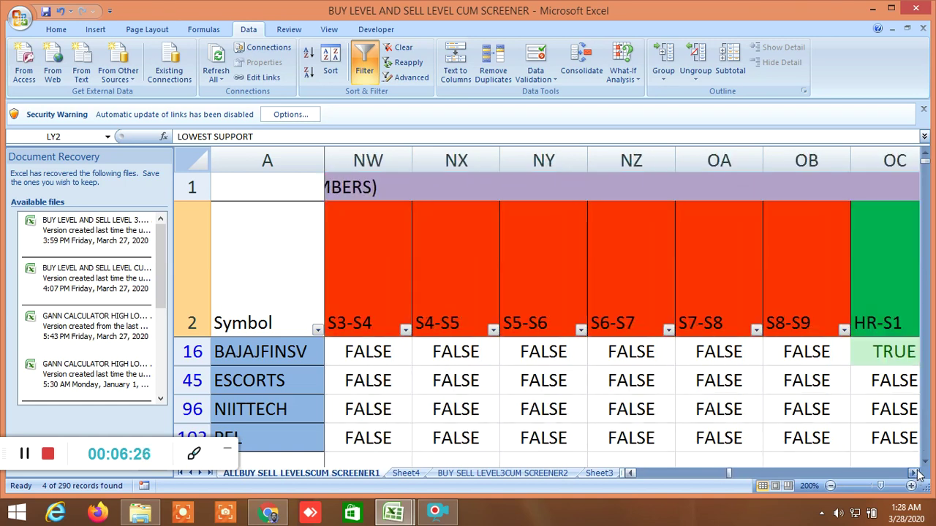
pyautogui.click(915, 476)
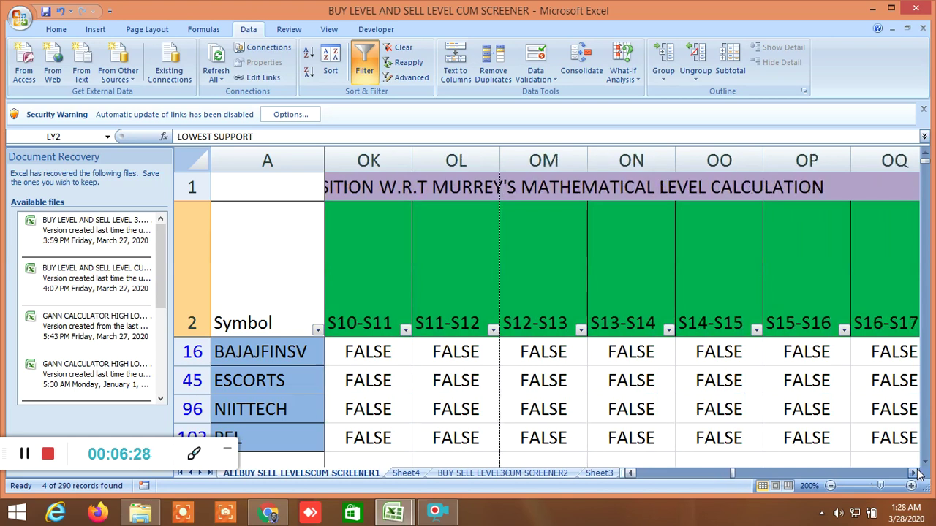
# - Inspect the Gann degree and time-to-reverse columns and the start of the 360 Degree Price Analysis upside section
pyautogui.click(915, 476)
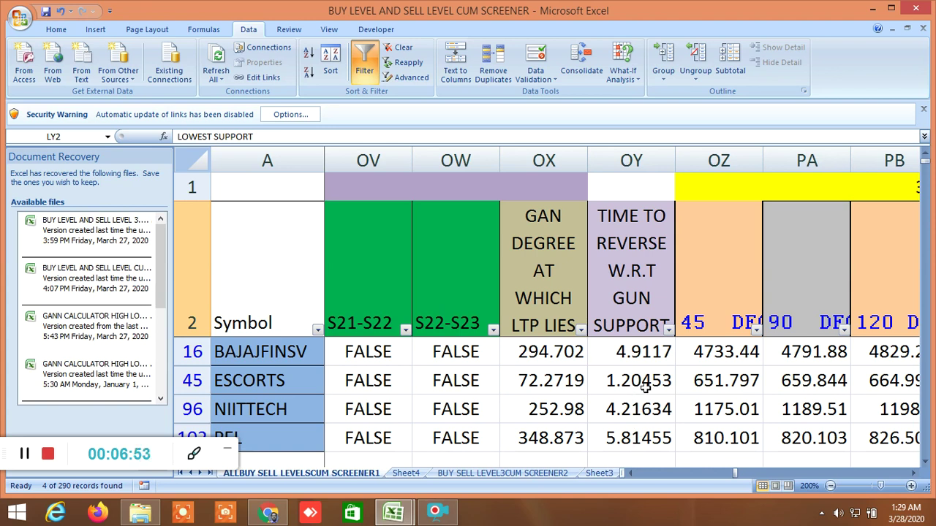
pyautogui.click(915, 473)
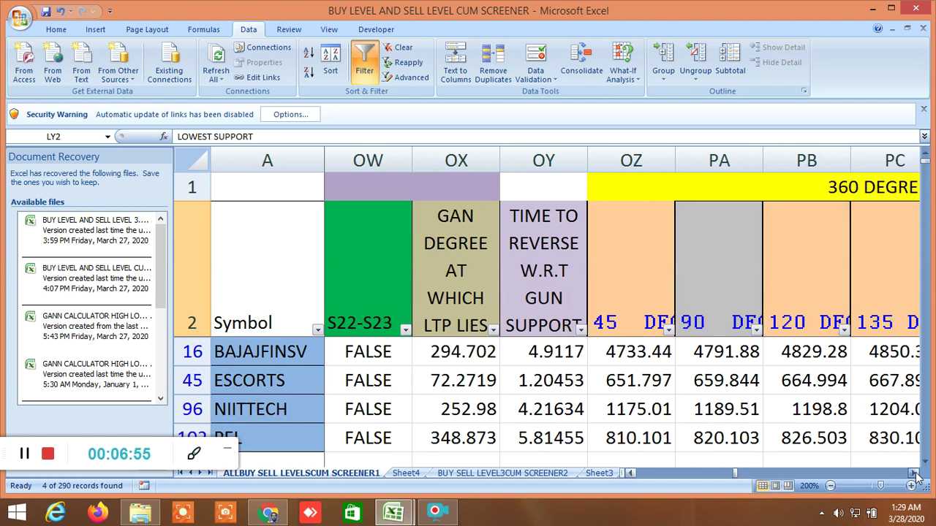
pyautogui.click(915, 473)
pyautogui.click(914, 473)
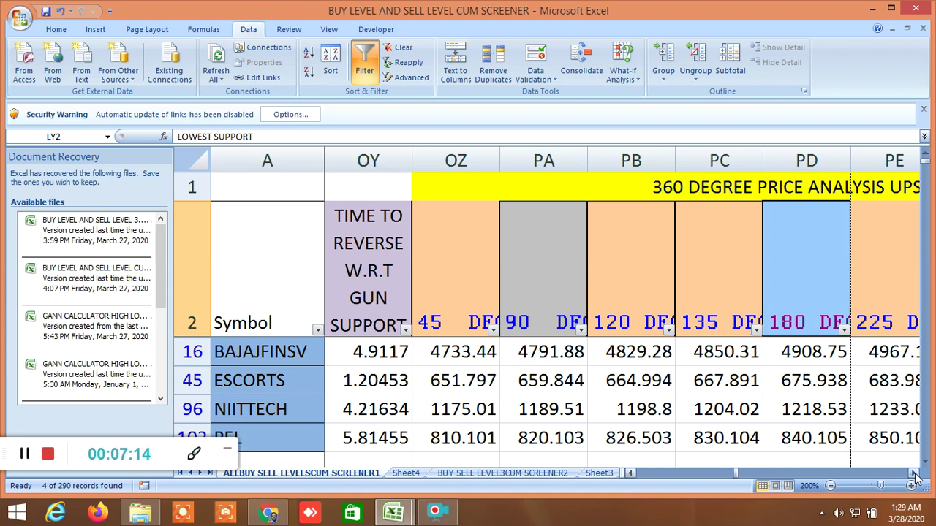
pyautogui.click(914, 473)
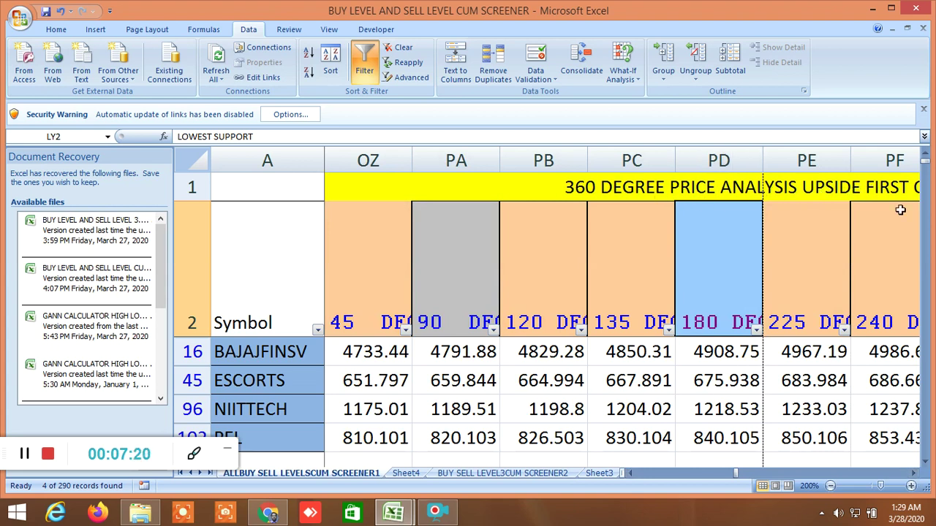
# - Zoom the sheet to 220%, switch it to Page Break Preview and dismiss the welcome message
pyautogui.click(911, 486)
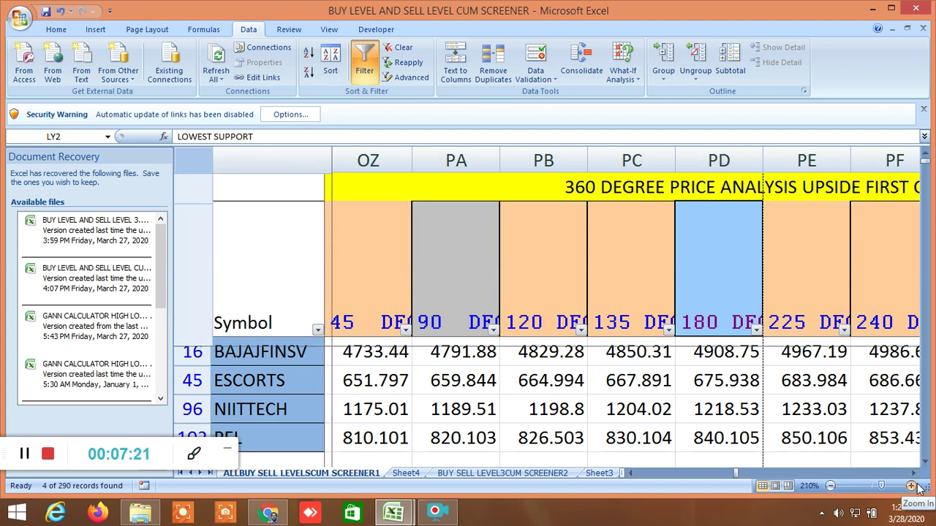
pyautogui.click(911, 486)
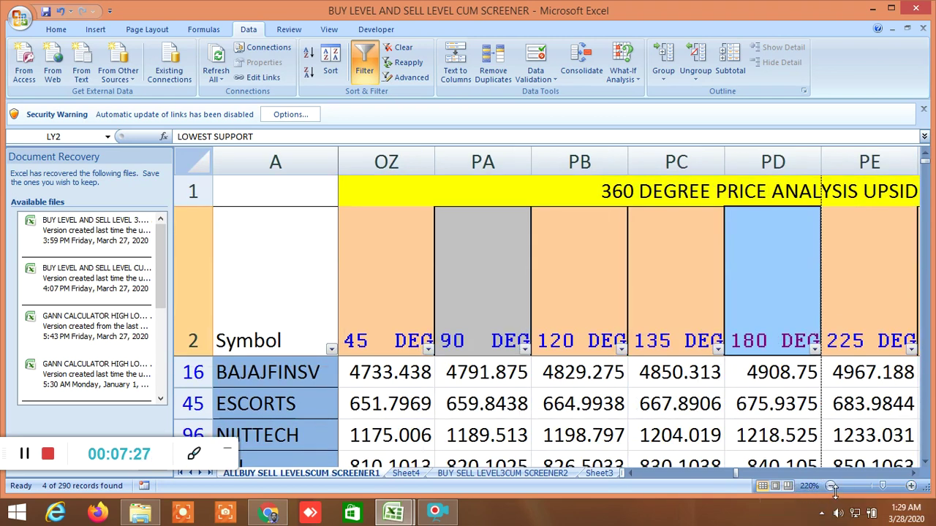
pyautogui.click(787, 486)
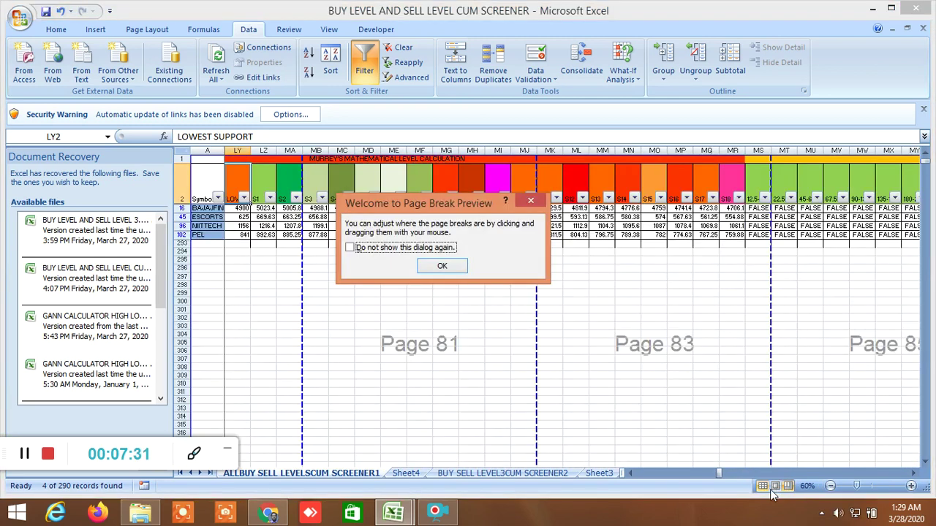
pyautogui.click(442, 266)
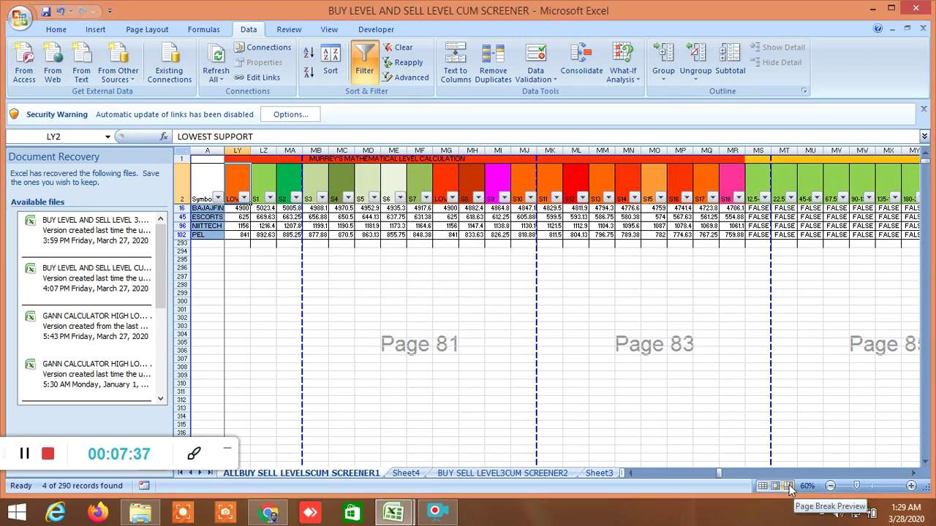
# - Enlarge the page break view of the sheet to 200% zoom
pyautogui.click(911, 486)
pyautogui.click(911, 486)
pyautogui.click(911, 487)
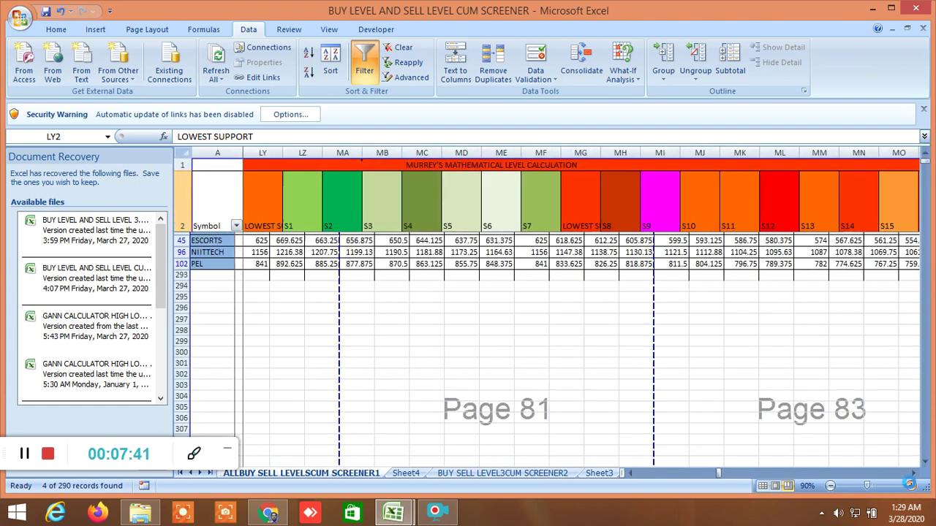
pyautogui.click(910, 487)
pyautogui.click(910, 486)
pyautogui.click(911, 486)
pyautogui.click(911, 486)
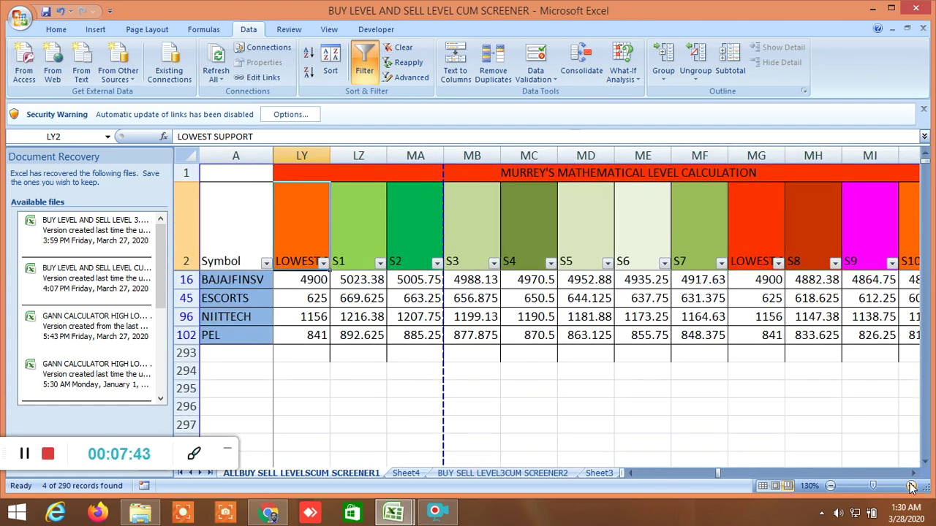
pyautogui.click(911, 486)
pyautogui.click(910, 486)
pyautogui.click(911, 486)
pyautogui.click(910, 486)
pyautogui.click(911, 486)
pyautogui.click(910, 486)
pyautogui.click(910, 487)
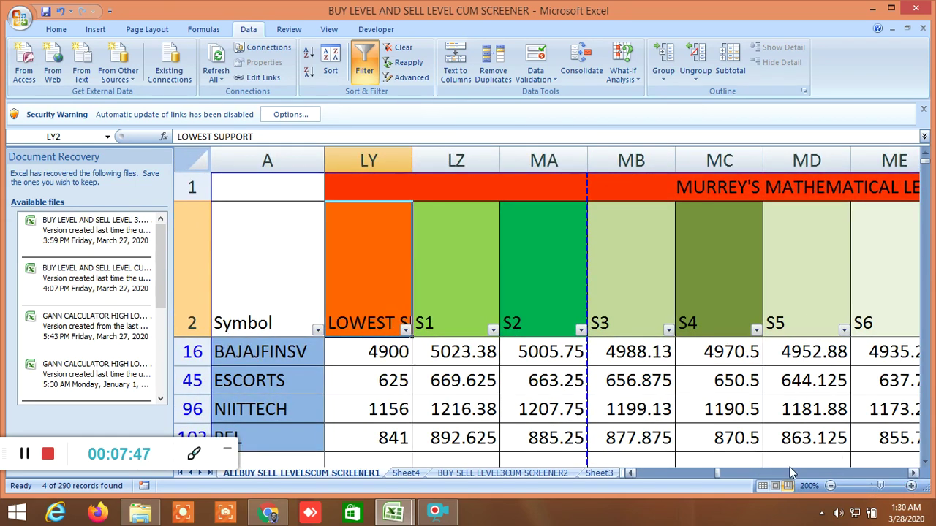
# - Return to the 360 Degree Price Analysis upside columns starting at 45 degrees
pyautogui.click(912, 473)
pyautogui.click(913, 473)
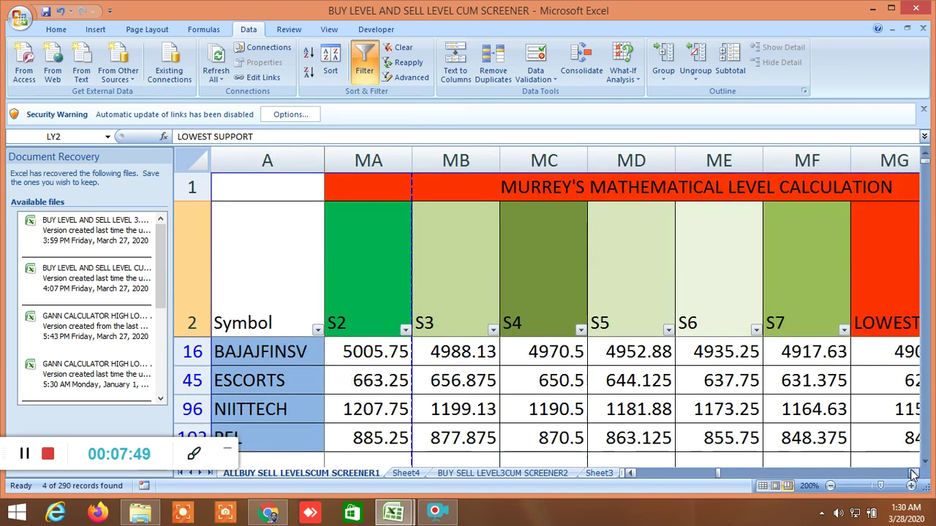
pyautogui.moveTo(912, 473); pyautogui.dragTo(912, 473)
pyautogui.click(912, 473)
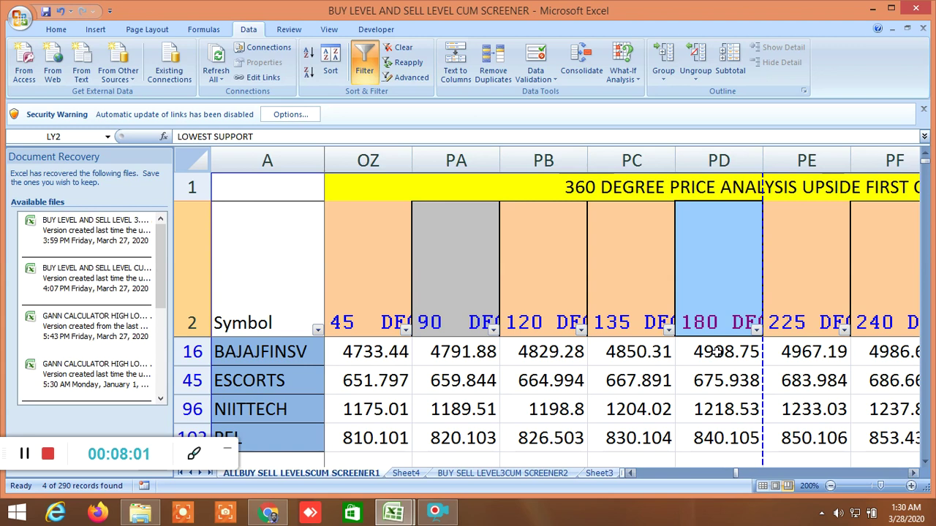
# - Select the 360 Degree Price Analysis Upside First Cycle heading and review its degree columns from 45 through 360
pyautogui.click(626, 184)
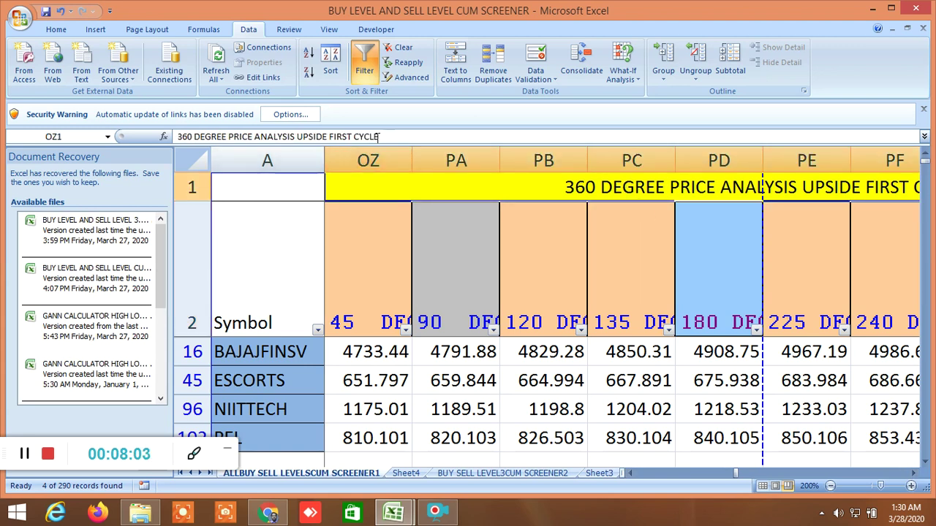
pyautogui.click(914, 474)
pyautogui.click(914, 474)
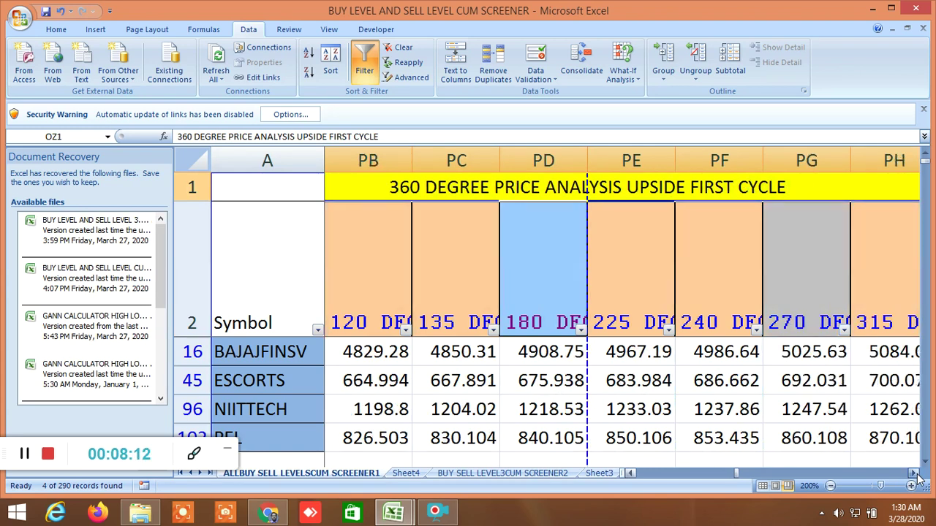
pyautogui.click(914, 473)
pyautogui.click(914, 474)
pyautogui.click(914, 474)
pyautogui.click(914, 474)
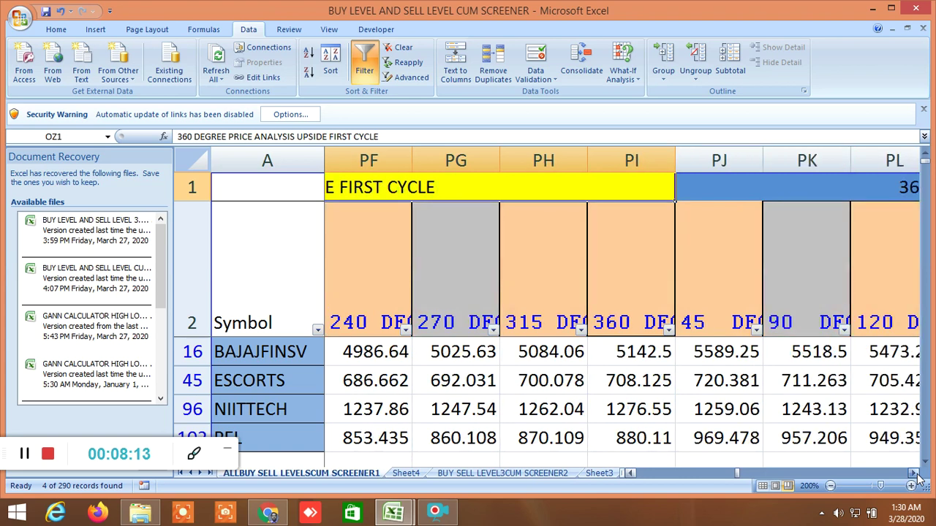
# - Review the 360 Degree Price Analysis Downside First Cycle columns through to the end-of-first-cycle marker
pyautogui.click(914, 474)
pyautogui.click(914, 474)
pyautogui.click(914, 474)
pyautogui.click(914, 474)
pyautogui.click(914, 474)
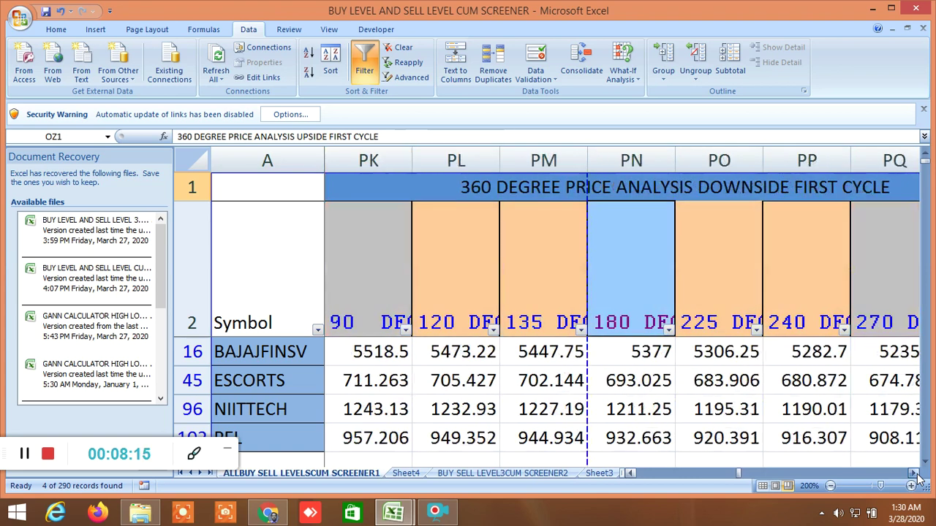
pyautogui.click(914, 474)
pyautogui.click(914, 474)
pyautogui.click(914, 473)
pyautogui.click(914, 474)
pyautogui.click(914, 473)
pyautogui.click(914, 474)
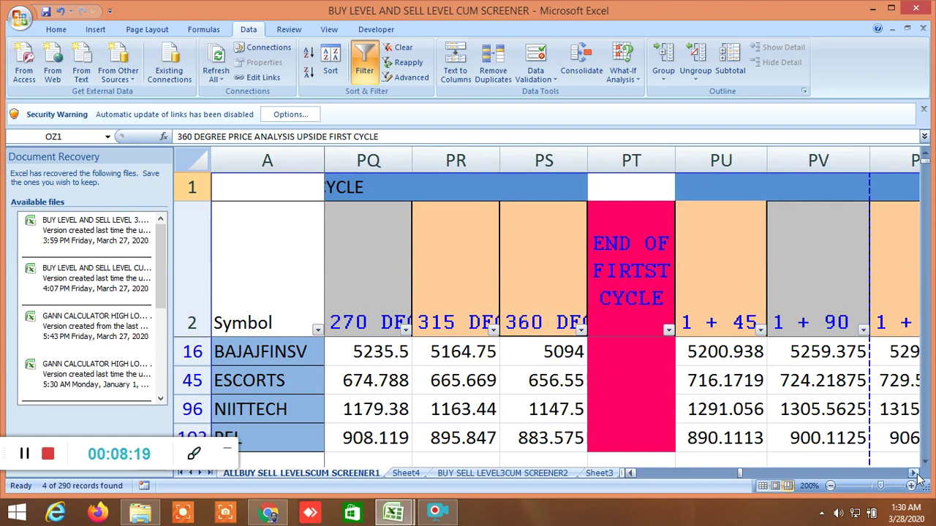
# - Review the 360 Degree Price Analysis Upside Second Cycle columns from 1 + 45 through 1 + 360
pyautogui.click(914, 473)
pyautogui.click(914, 474)
pyautogui.click(914, 474)
pyautogui.click(915, 474)
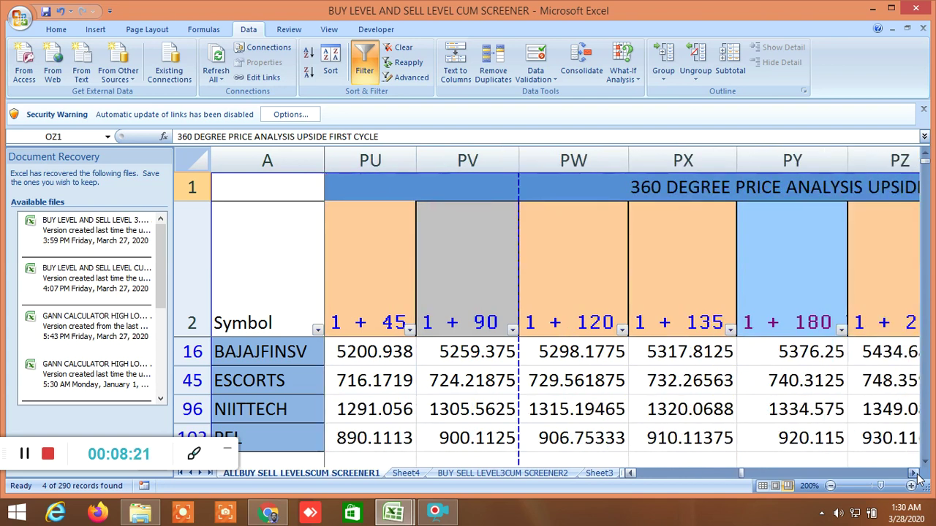
pyautogui.click(914, 474)
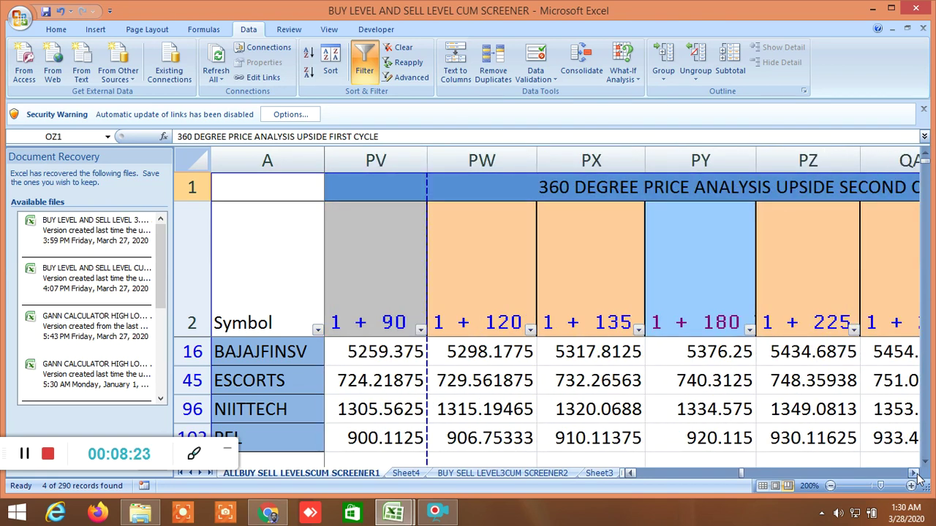
pyautogui.click(915, 474)
pyautogui.click(914, 474)
pyautogui.click(914, 474)
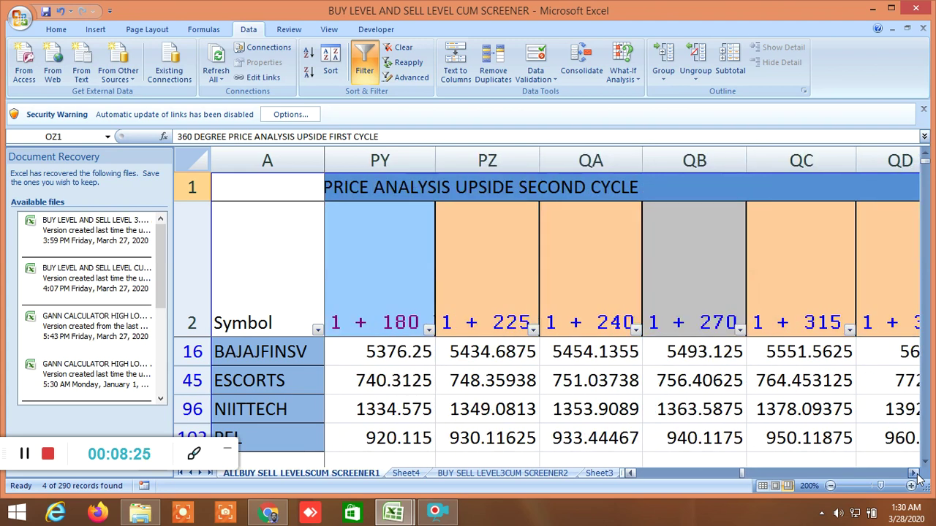
pyautogui.click(914, 474)
pyautogui.click(914, 474)
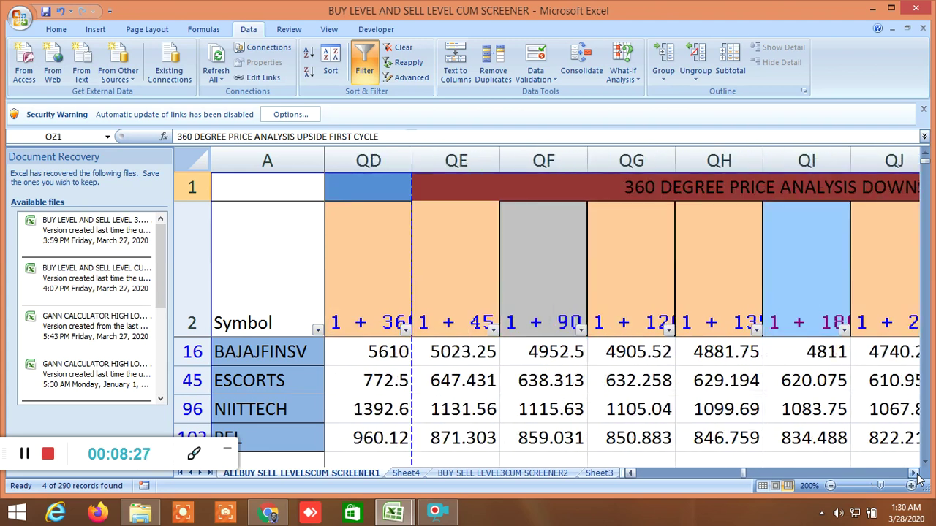
# - Examine the 360 Degree Price Analysis Downside Second Cycle columns up to the end-of-second-cycle marker
pyautogui.click(914, 474)
pyautogui.click(915, 474)
pyautogui.click(914, 474)
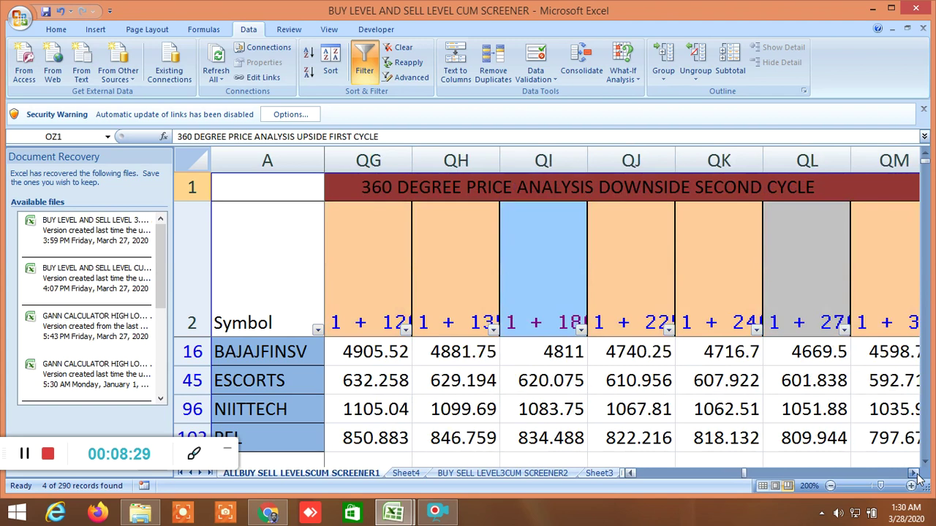
pyautogui.click(914, 474)
pyautogui.click(914, 474)
pyautogui.click(914, 474)
pyautogui.click(914, 474)
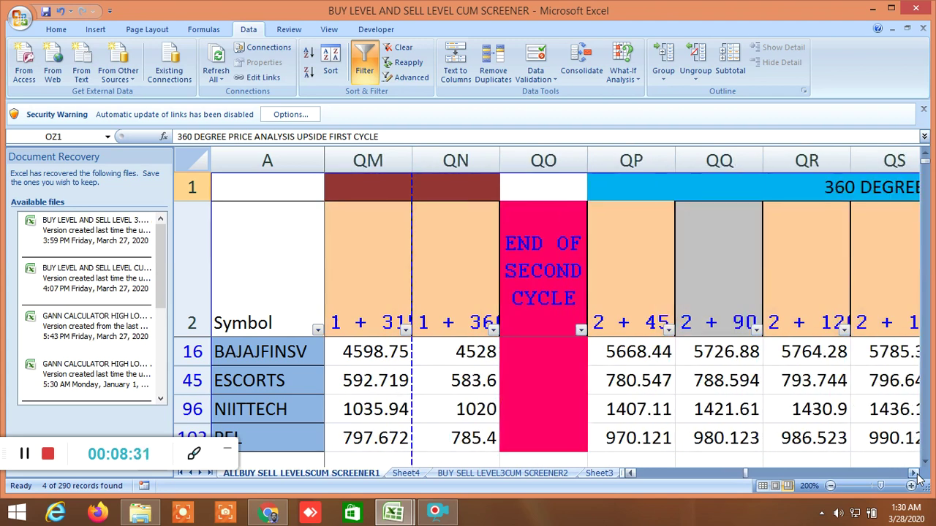
# - Examine the 360 Degree Price Analysis Upside Third Cycle columns starting from 2 + 45
pyautogui.click(914, 474)
pyautogui.click(914, 474)
pyautogui.click(914, 474)
pyautogui.click(914, 474)
pyautogui.click(914, 474)
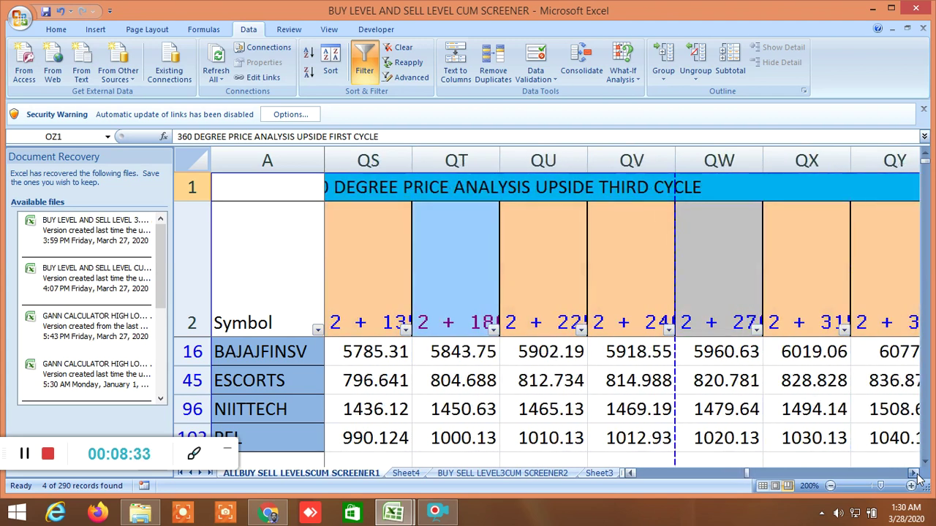
# - Examine the 360 Degree Price Analysis Downside Third Cycle columns up to the end-of-third-cycle marker
pyautogui.click(914, 473)
pyautogui.click(914, 474)
pyautogui.click(914, 473)
pyautogui.click(914, 474)
pyautogui.click(914, 474)
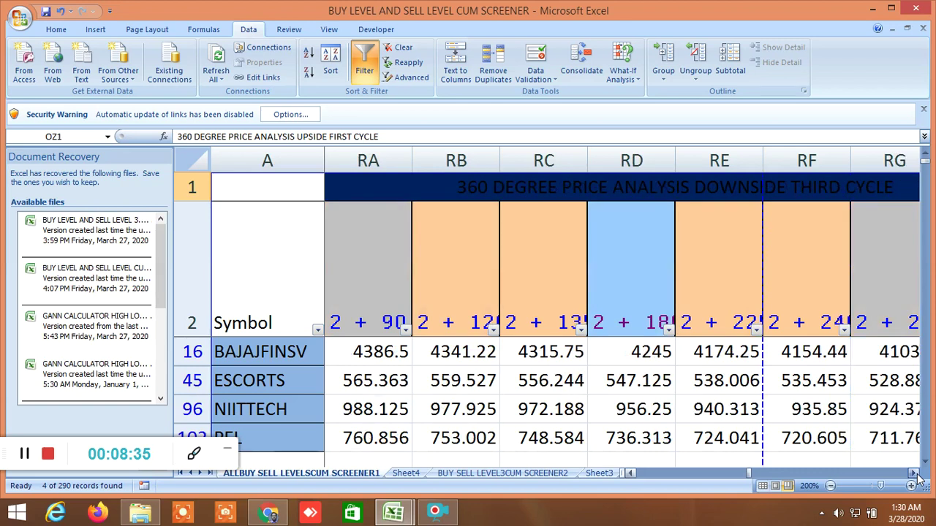
pyautogui.click(914, 474)
pyautogui.click(914, 474)
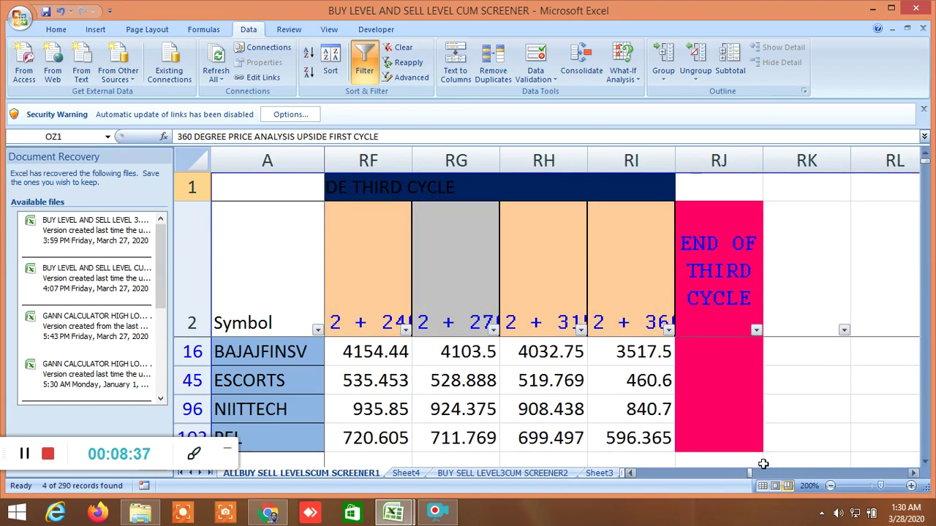
# - Turn off the filter on the symbol table and go to the NIFTY & BANKNIFTY rows starting at row 150
pyautogui.moveTo(750, 479); pyautogui.dragTo(629, 483)
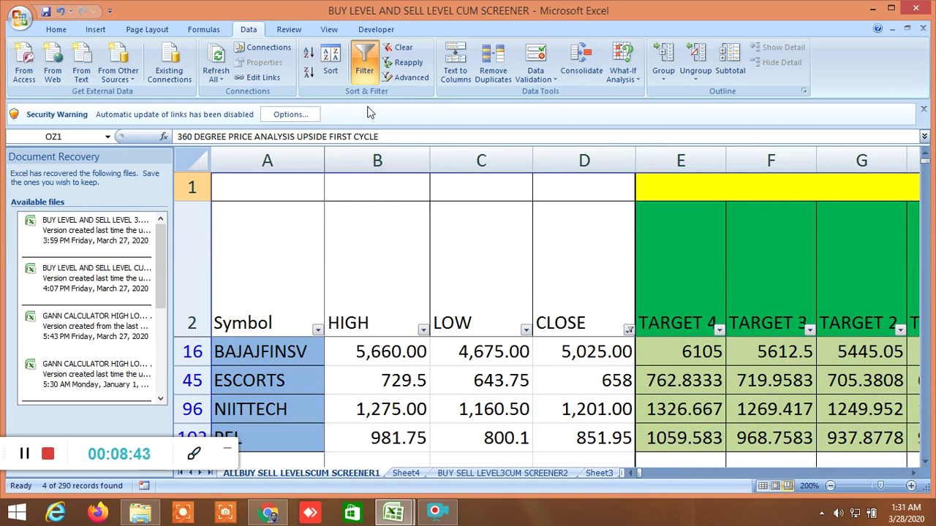
pyautogui.click(364, 64)
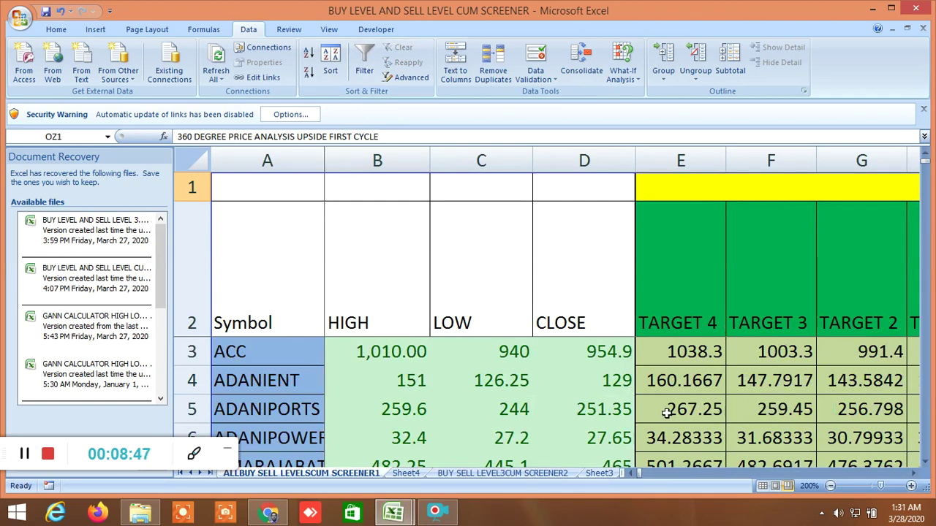
pyautogui.scroll(-14, 667, 413)
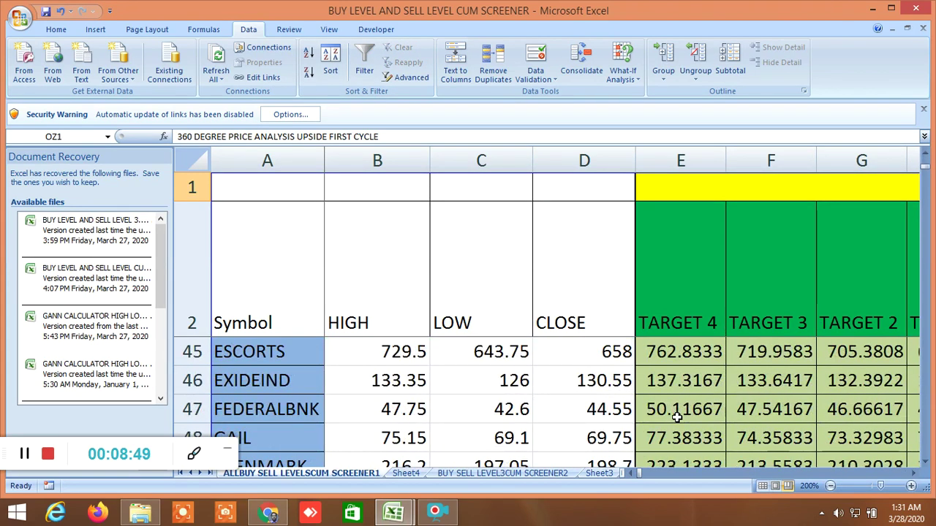
pyautogui.scroll(-13, 677, 416)
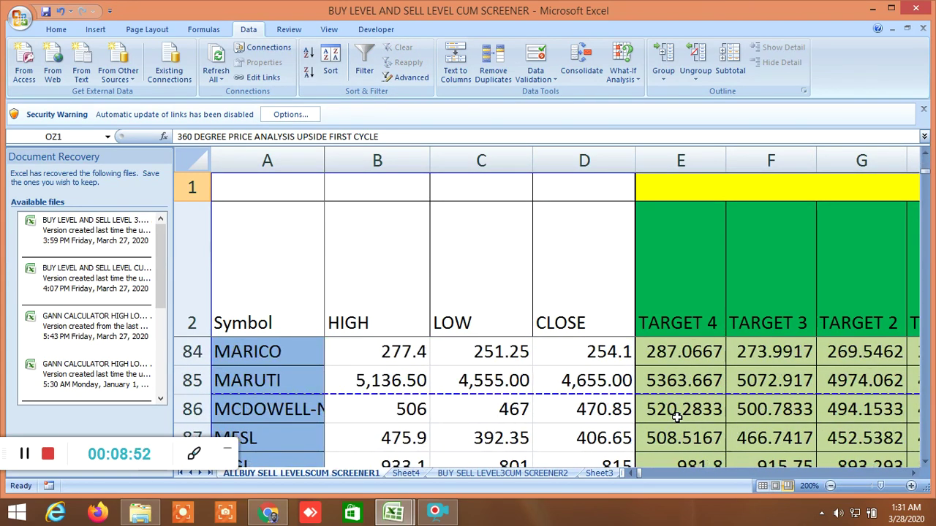
pyautogui.scroll(-9, 677, 416)
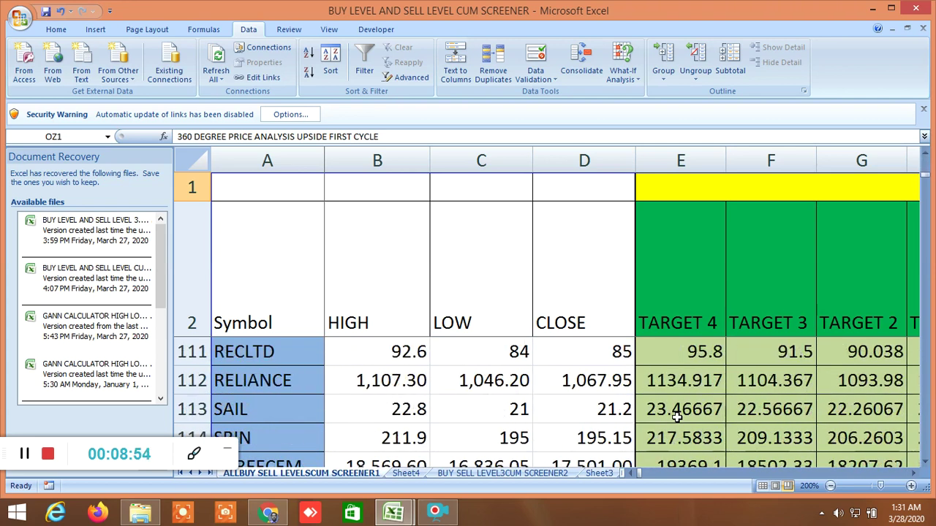
pyautogui.scroll(-13, 677, 416)
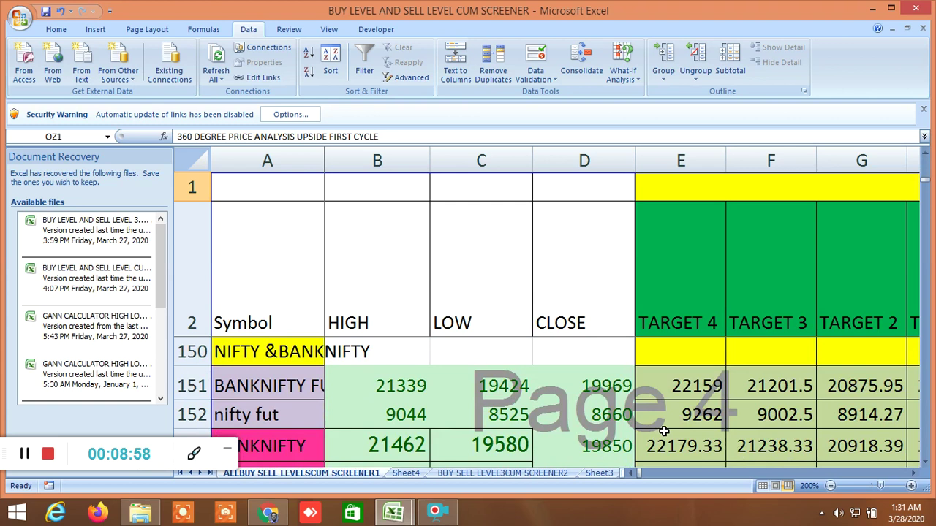
# - Inspect the target, LTP position and advance/decline columns for the NIFTY and BANKNIFTY rows
pyautogui.click(914, 474)
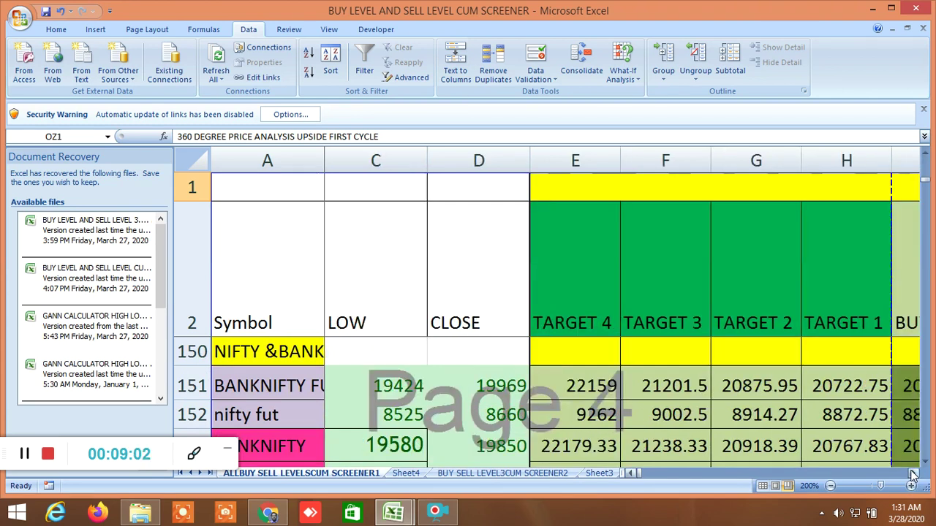
pyautogui.click(913, 474)
pyautogui.click(913, 474)
pyautogui.click(914, 474)
pyautogui.click(913, 474)
pyautogui.click(913, 473)
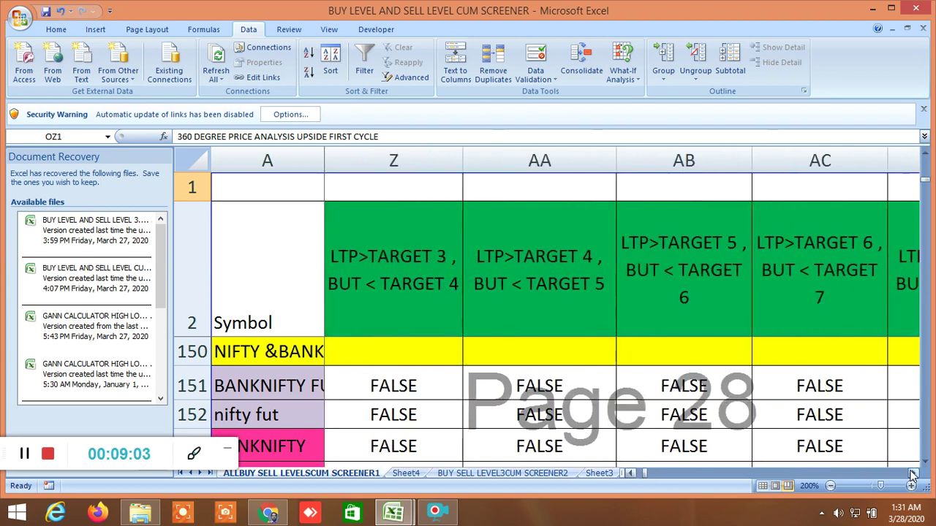
pyautogui.click(913, 474)
pyautogui.click(913, 474)
pyautogui.click(914, 474)
pyautogui.click(913, 474)
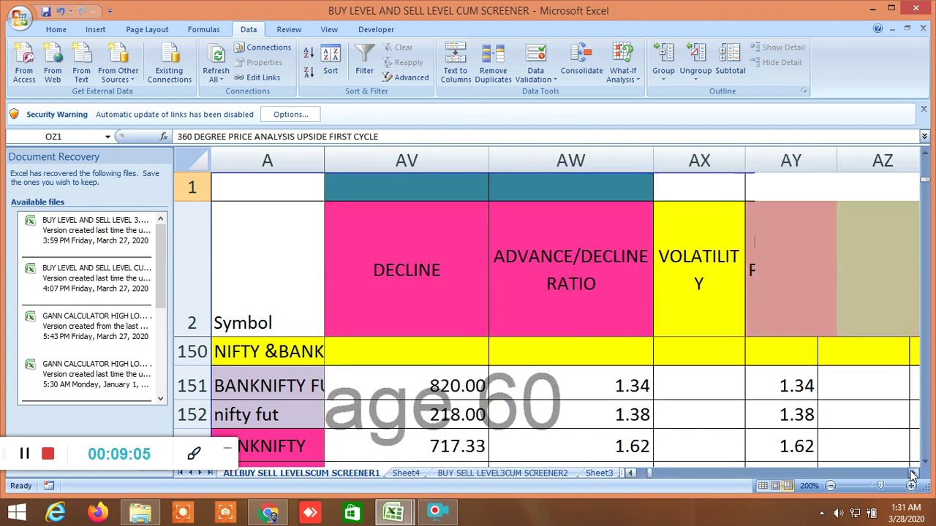
# - Inspect the numbered price columns, 20-period moving averages and probability columns for the NIFTY and BANKNIFTY rows
pyautogui.click(914, 474)
pyautogui.click(913, 474)
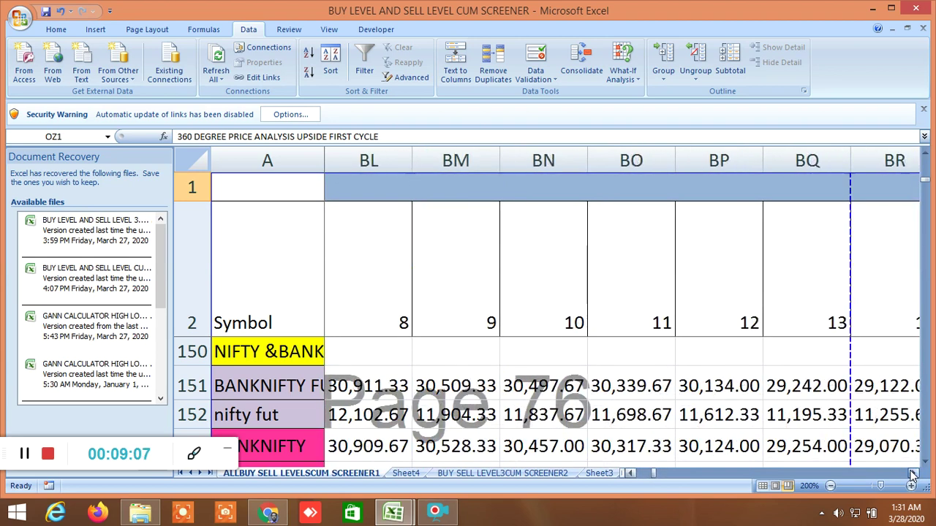
pyautogui.click(913, 474)
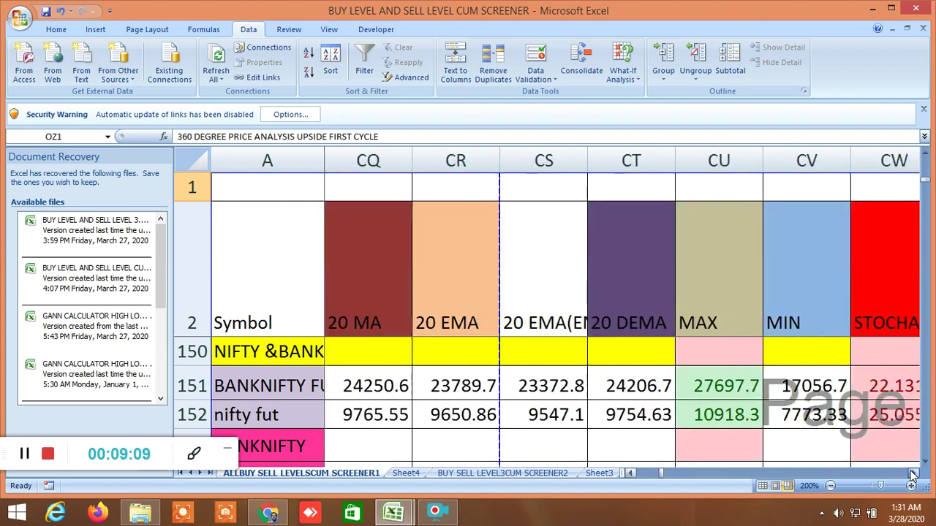
pyautogui.click(914, 474)
pyautogui.click(914, 474)
pyautogui.click(914, 474)
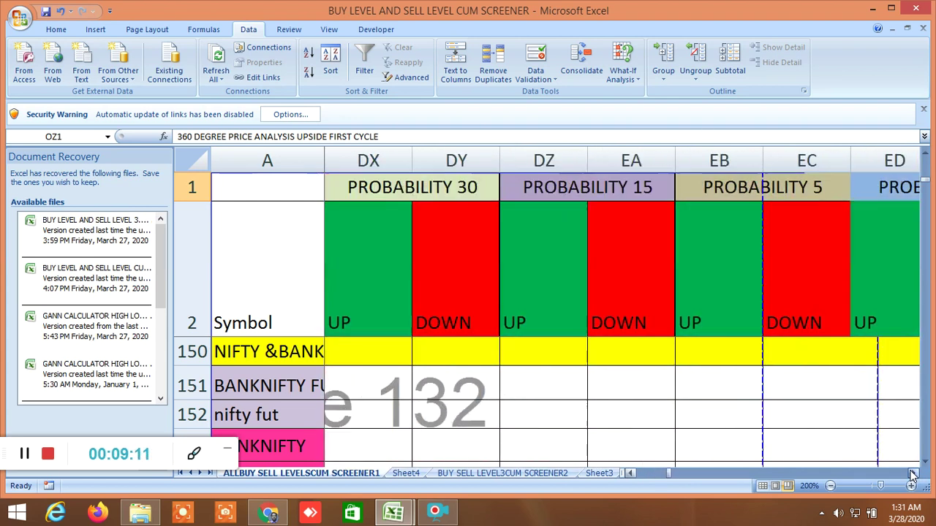
# - Inspect the NIFTY and BANKNIFTY rows from Buy Level and Sell Levels 3 through the 5-30 MA cross to the last columns
pyautogui.click(913, 474)
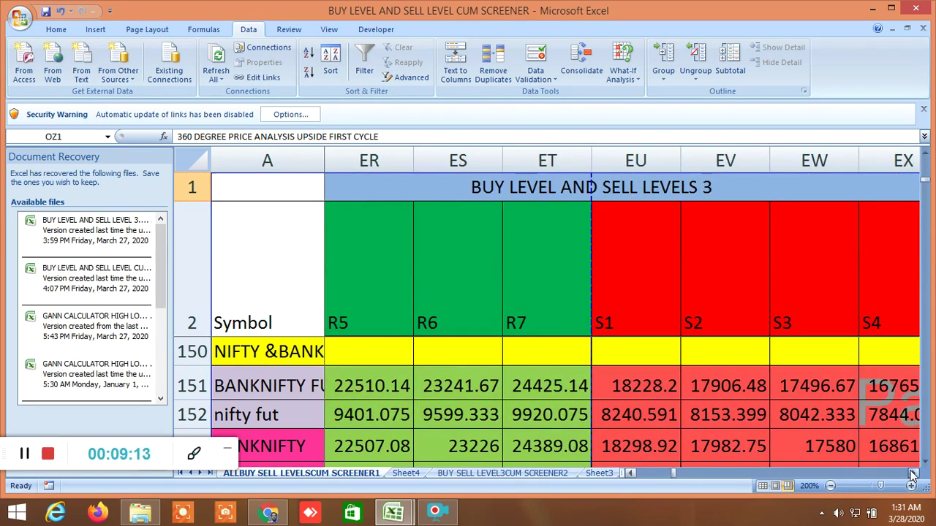
pyautogui.click(914, 473)
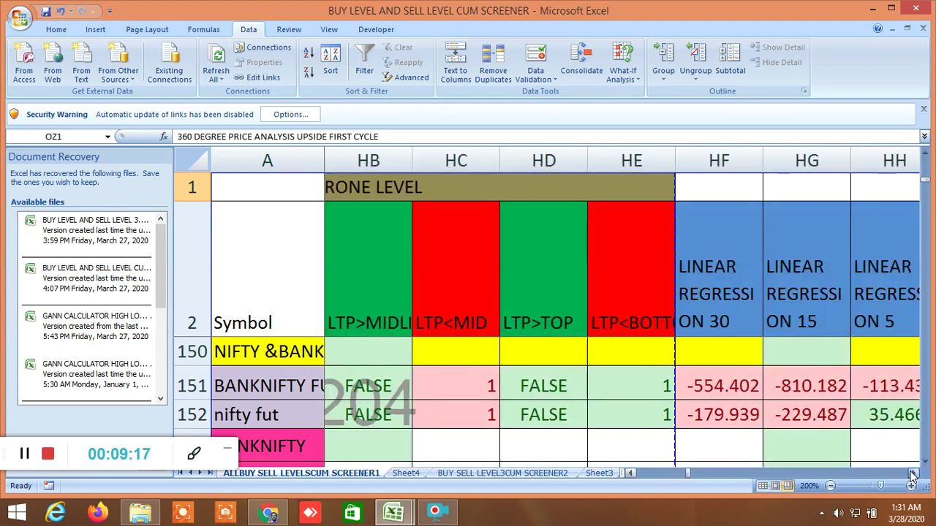
pyautogui.click(913, 473)
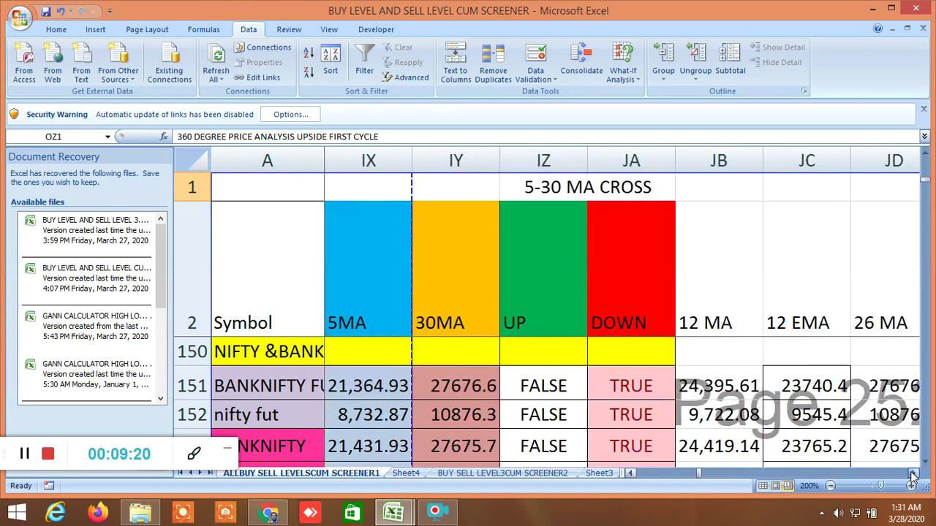
pyautogui.moveTo(914, 473); pyautogui.dragTo(913, 473)
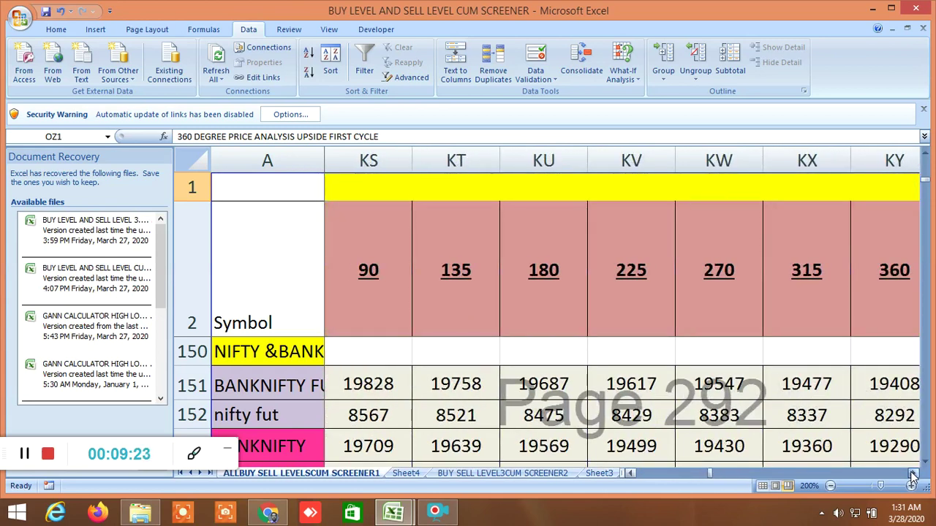
pyautogui.moveTo(913, 473); pyautogui.dragTo(914, 475)
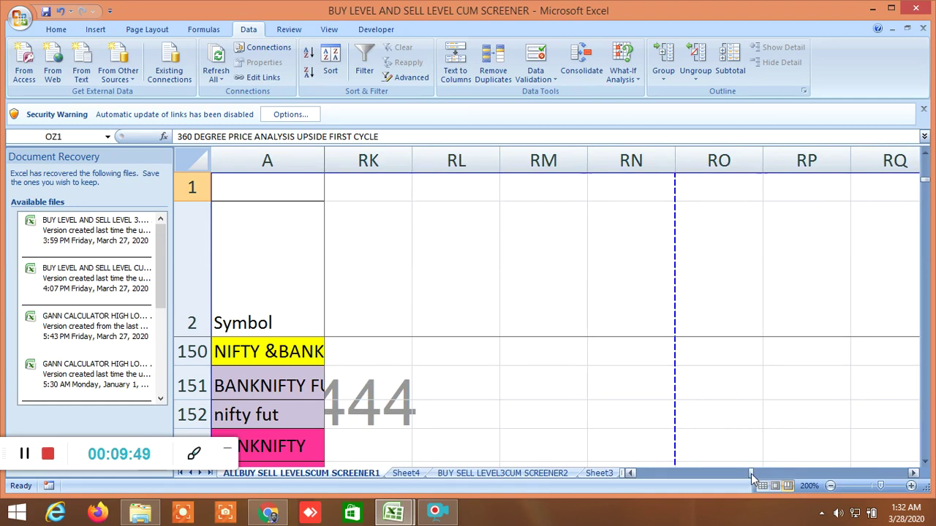
# - Return to the first columns and inspect commodity rows 141 onward from the price and target columns to the previous range break
pyautogui.moveTo(754, 477); pyautogui.dragTo(635, 482)
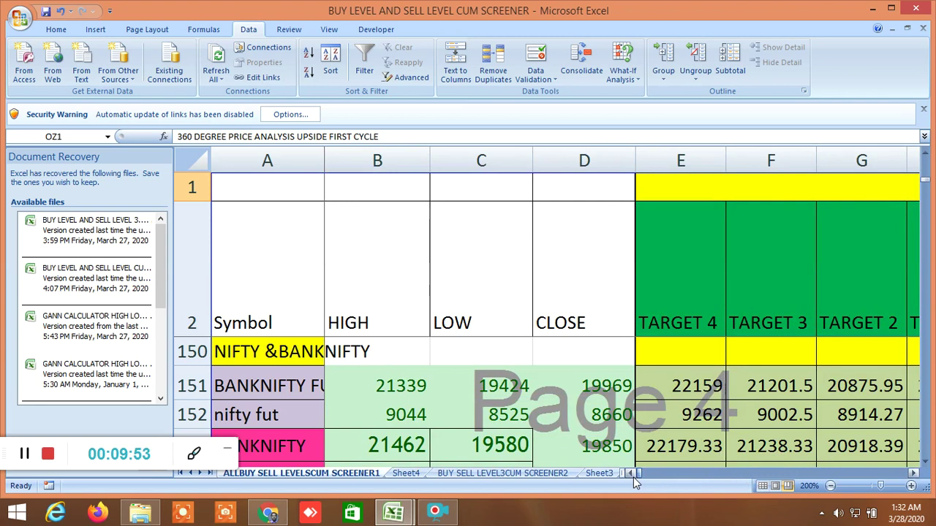
pyautogui.scroll(3, 703, 410)
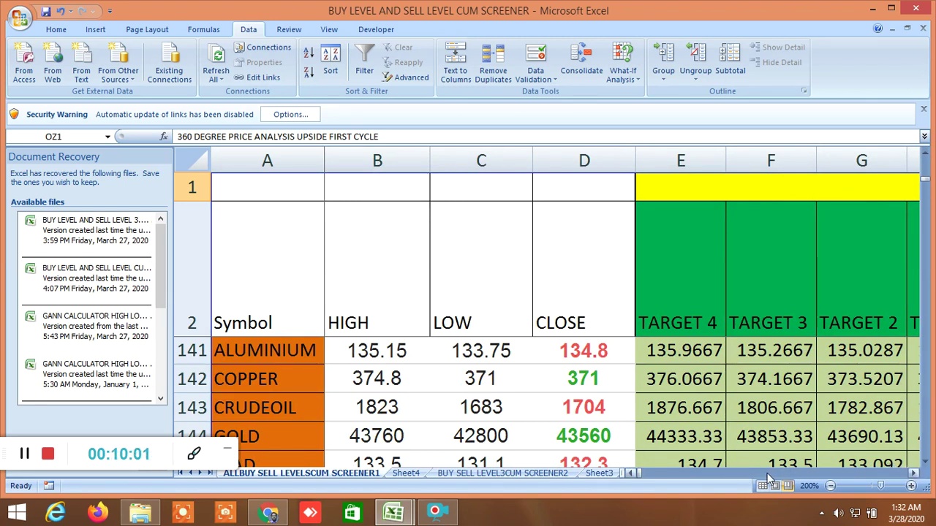
pyautogui.moveTo(913, 475); pyautogui.dragTo(913, 475)
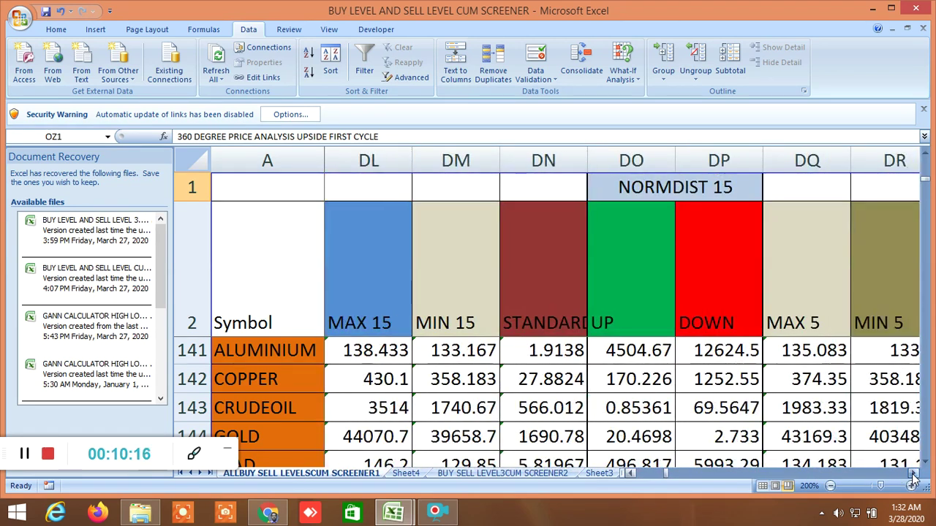
pyautogui.click(912, 477)
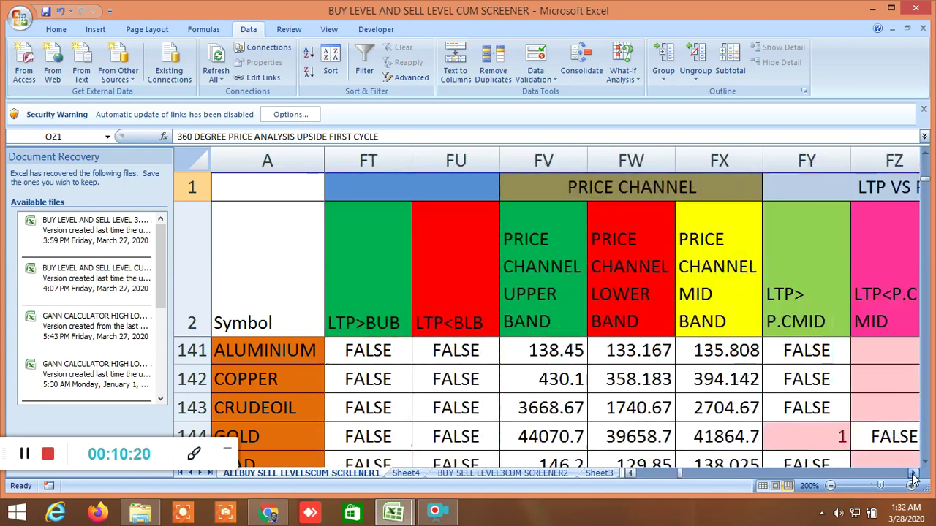
pyautogui.click(913, 477)
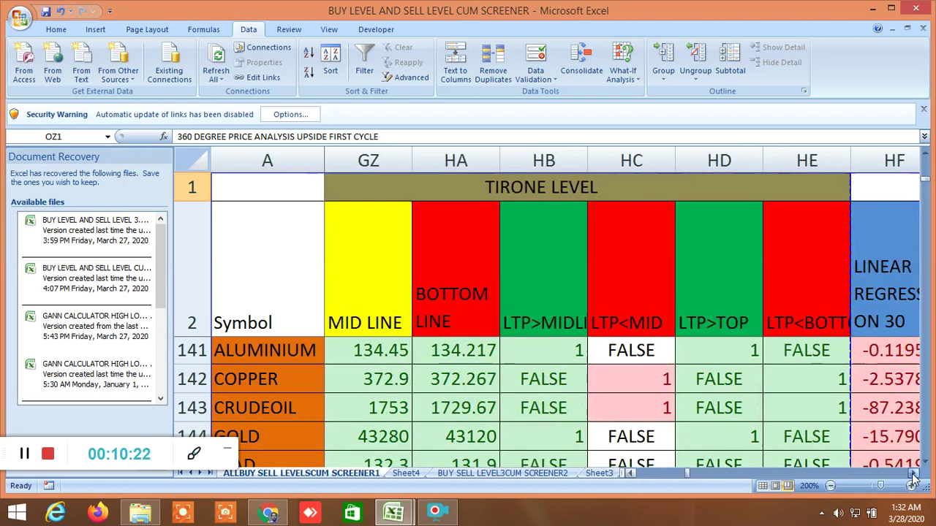
pyautogui.click(913, 477)
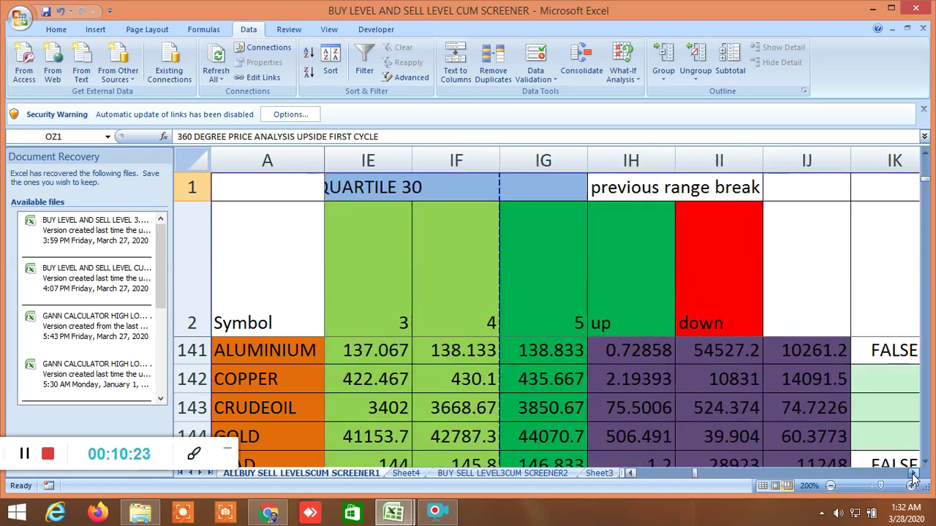
pyautogui.click(912, 477)
pyautogui.click(912, 477)
pyautogui.click(913, 477)
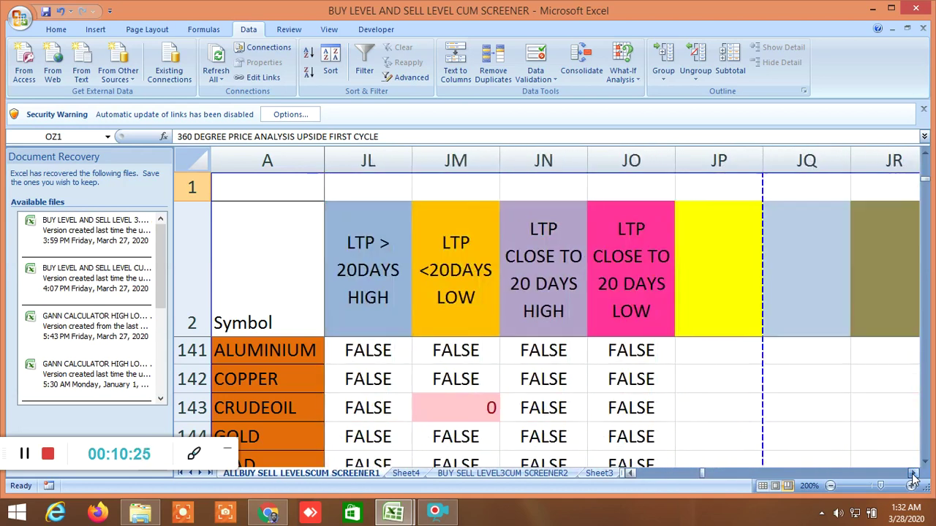
# - Inspect the 20-day high/low, Gann angle and Murrey's level columns through S11 for the aluminium to gold rows
pyautogui.click(913, 477)
pyautogui.click(912, 477)
pyautogui.click(913, 477)
pyautogui.click(913, 477)
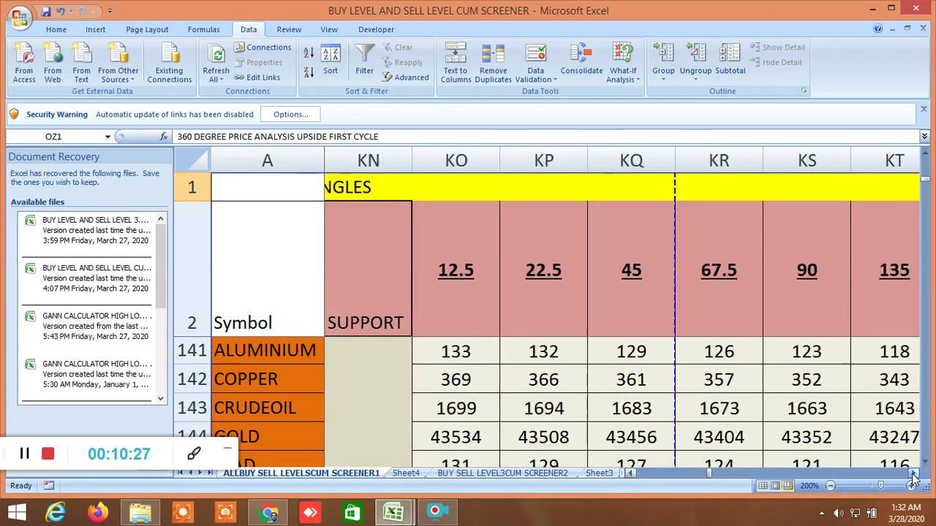
pyautogui.click(912, 477)
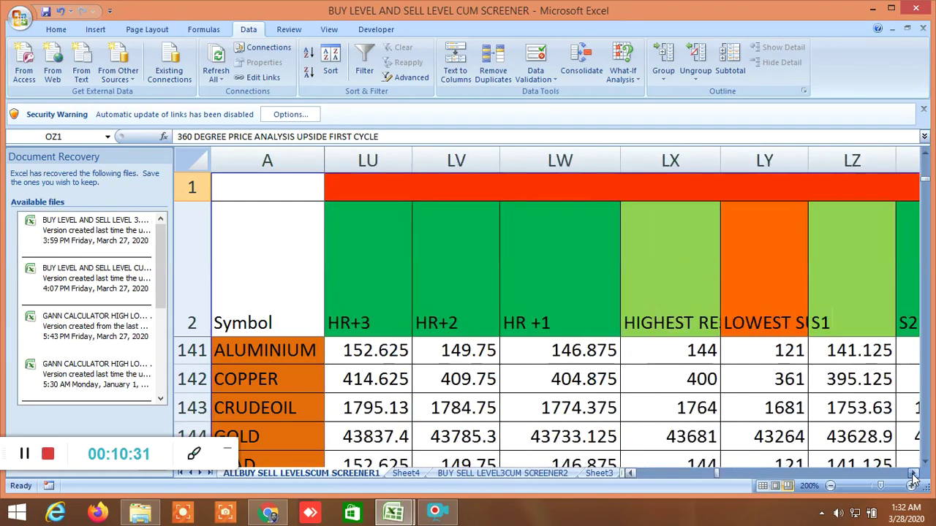
pyautogui.click(913, 477)
pyautogui.click(913, 477)
pyautogui.click(913, 477)
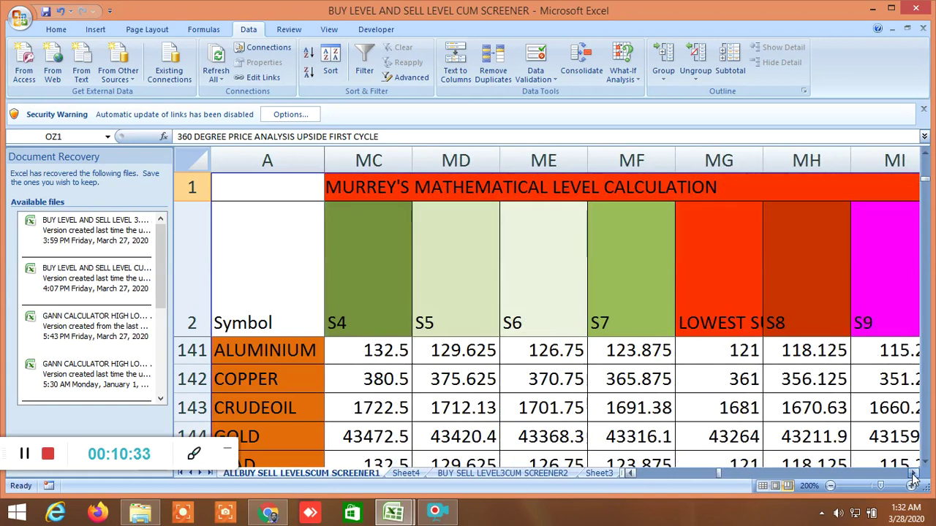
pyautogui.click(912, 477)
pyautogui.click(912, 477)
pyautogui.click(913, 477)
pyautogui.click(913, 477)
pyautogui.click(912, 477)
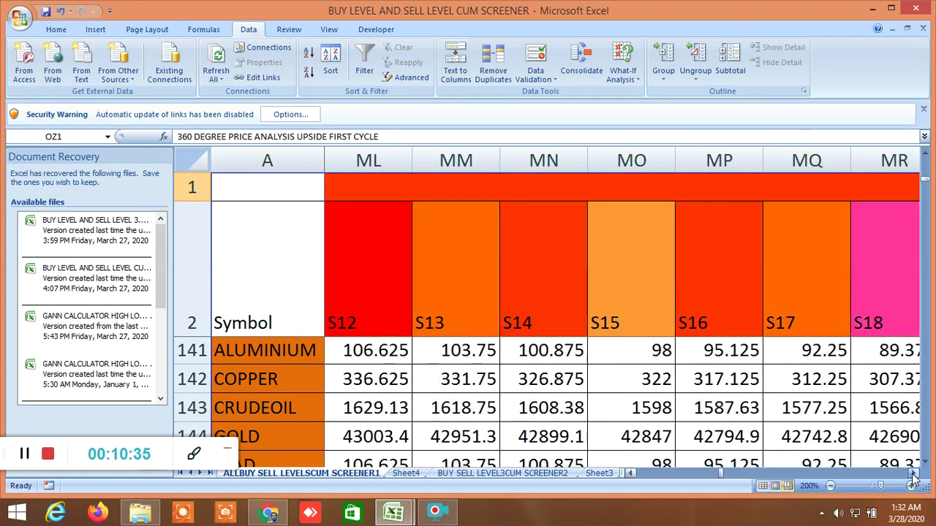
# - Inspect the remaining Murrey's support levels and the LTP position against Gann angles for the aluminium to gold rows
pyautogui.click(912, 477)
pyautogui.click(912, 477)
pyautogui.click(913, 477)
pyautogui.click(912, 476)
pyautogui.click(912, 477)
pyautogui.click(913, 477)
pyautogui.click(913, 476)
pyautogui.click(912, 476)
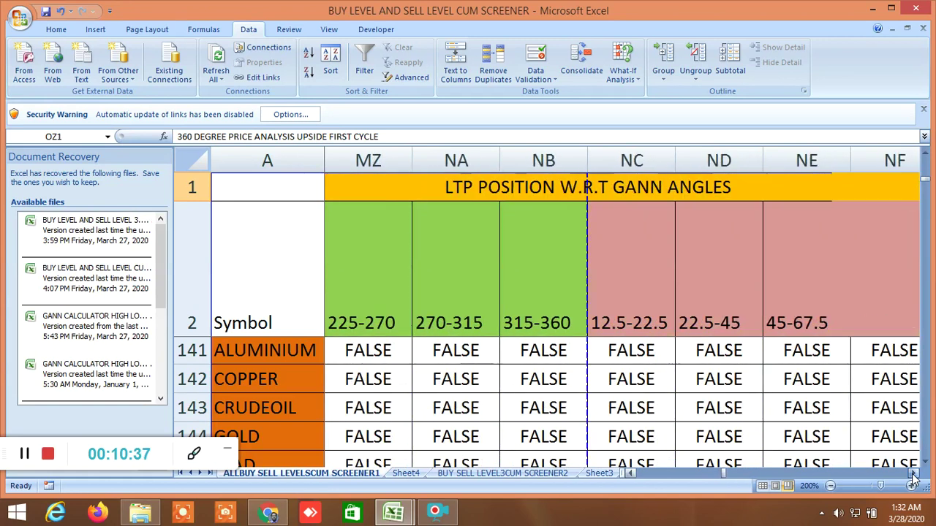
pyautogui.click(913, 477)
pyautogui.click(913, 477)
pyautogui.click(913, 477)
pyautogui.click(913, 477)
pyautogui.click(913, 477)
pyautogui.click(913, 476)
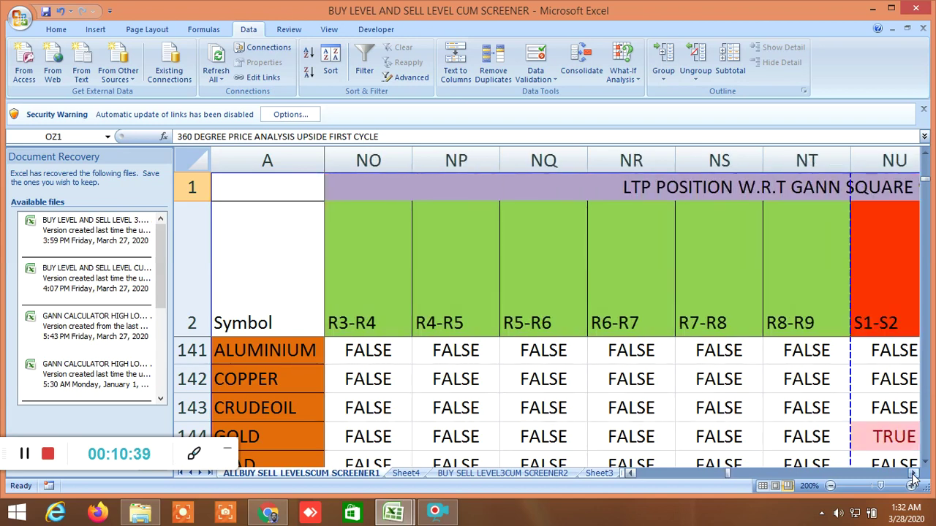
# - Inspect the LTP position against Gann square and Murrey's levels through the 360 degree first cycle for the aluminium to gold rows
pyautogui.click(913, 477)
pyautogui.click(913, 477)
pyautogui.click(912, 477)
pyautogui.click(913, 476)
pyautogui.click(912, 477)
pyautogui.click(913, 477)
pyautogui.click(913, 476)
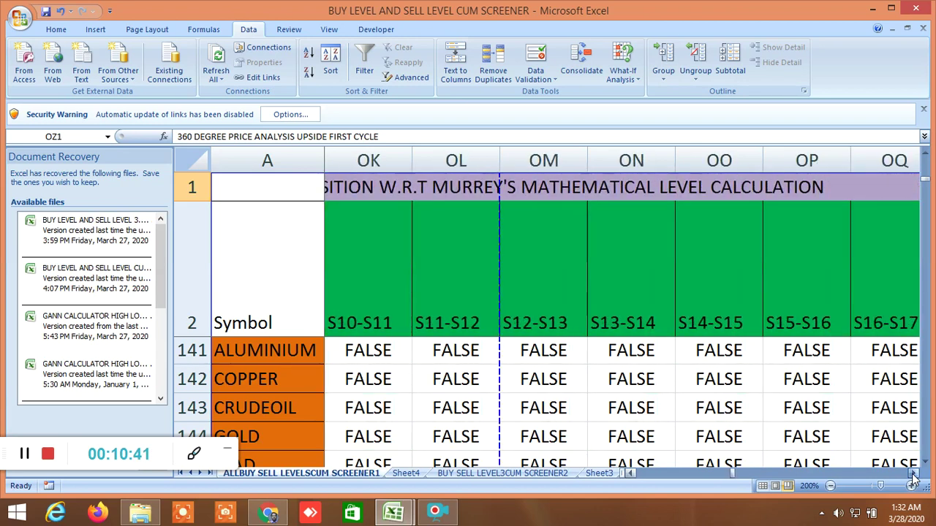
pyautogui.click(912, 477)
pyautogui.click(913, 477)
pyautogui.click(913, 476)
pyautogui.click(912, 477)
pyautogui.click(913, 477)
pyautogui.click(912, 476)
pyautogui.click(913, 477)
pyautogui.click(913, 477)
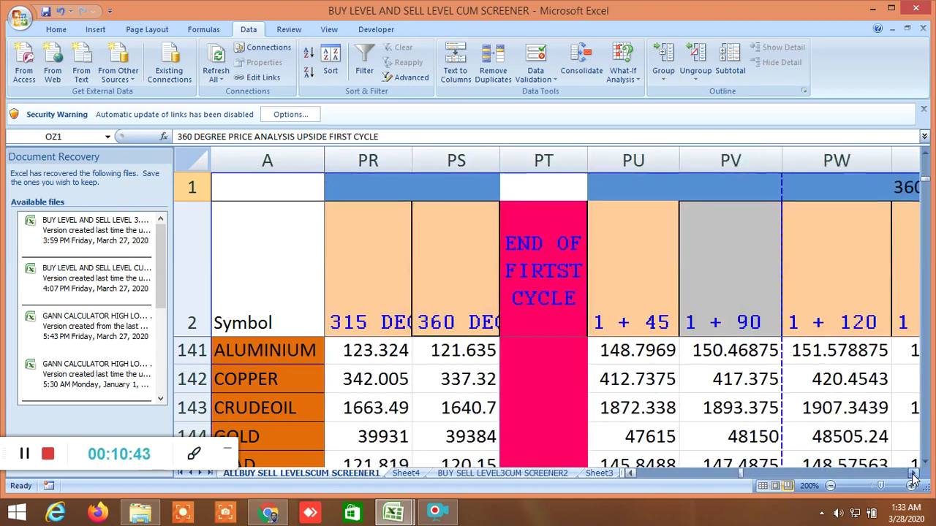
# - Inspect the 360 degree price analysis columns after the first cycle, up to the last column, for the aluminium to gold rows
pyautogui.click(912, 477)
pyautogui.click(912, 477)
pyautogui.click(913, 476)
pyautogui.click(913, 476)
pyautogui.click(913, 477)
pyautogui.click(913, 477)
pyautogui.click(912, 477)
pyautogui.click(912, 477)
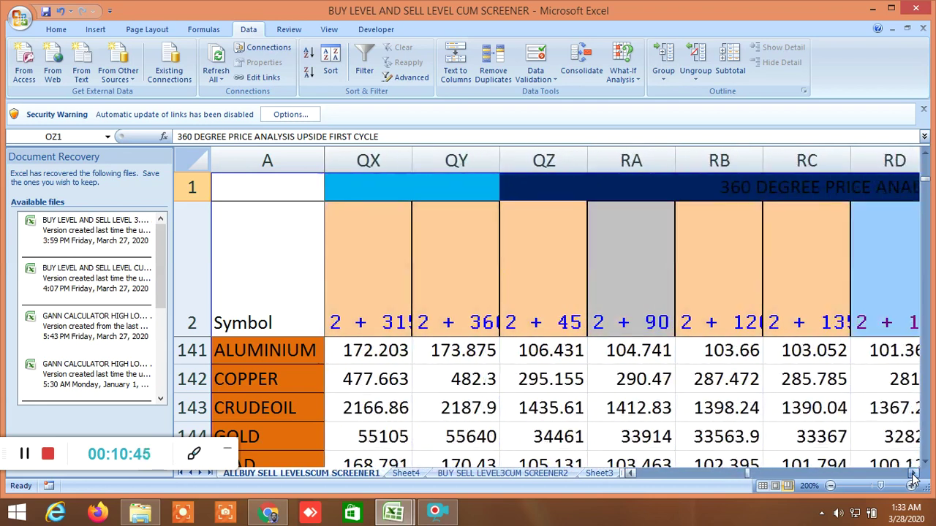
pyautogui.click(912, 477)
pyautogui.click(913, 477)
pyautogui.click(913, 477)
pyautogui.click(913, 476)
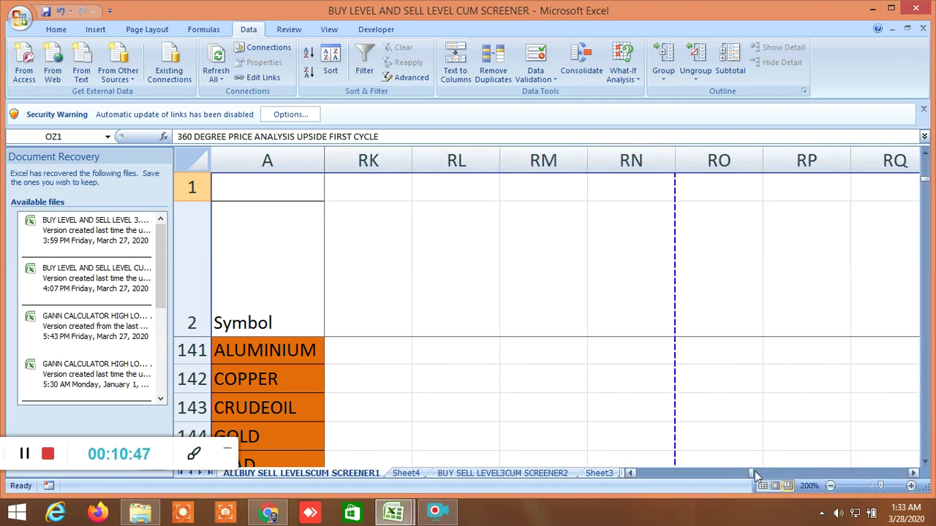
# - Return to the first columns and inspect the natural gas, nickel, silver and zinc rows through all indicator columns
pyautogui.moveTo(754, 468); pyautogui.dragTo(617, 487)
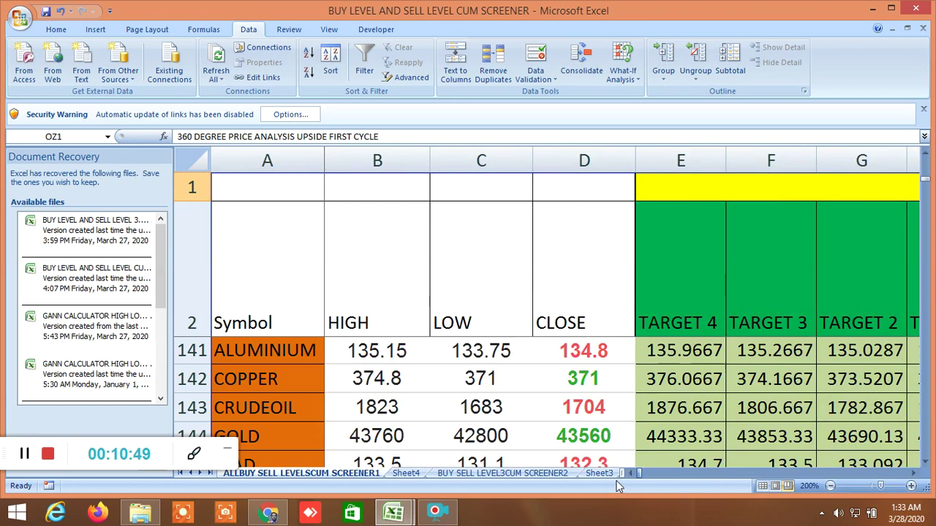
pyautogui.scroll(-2, 592, 423)
pyautogui.scroll(1, 592, 422)
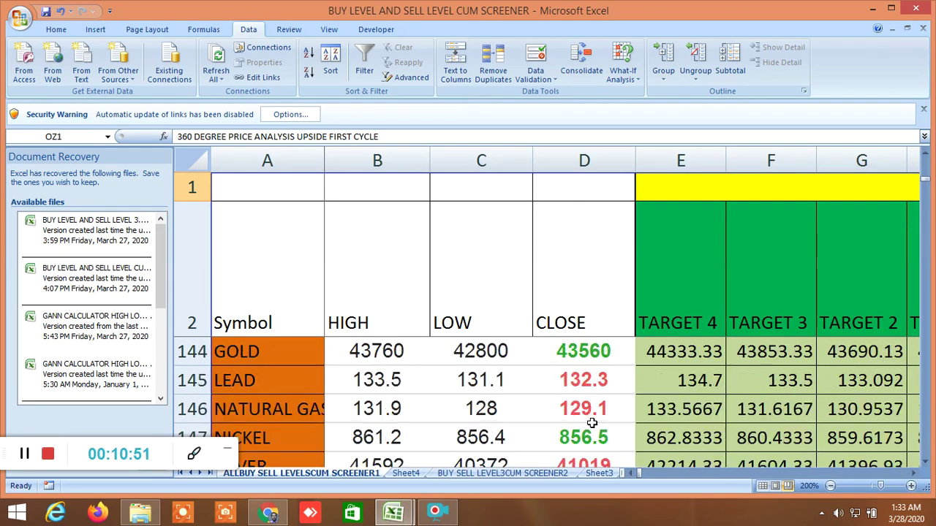
pyautogui.click(926, 463)
pyautogui.click(926, 464)
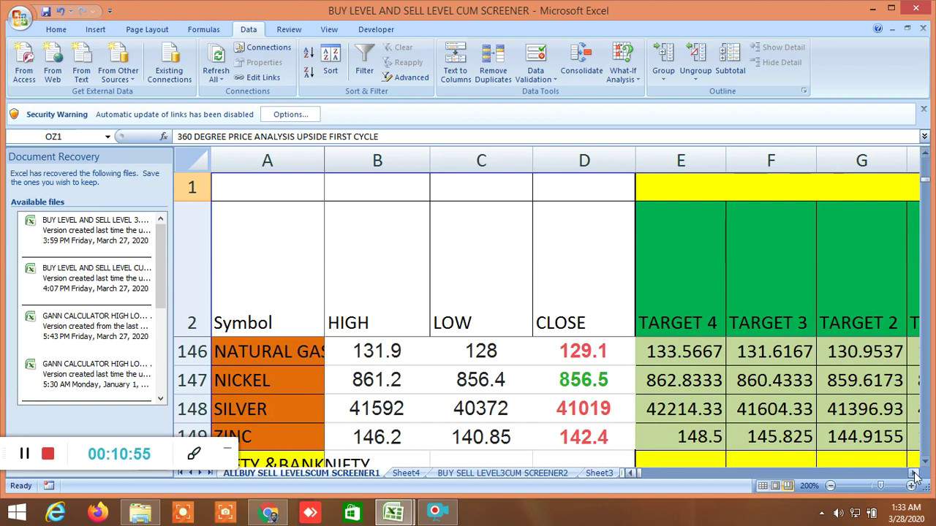
pyautogui.moveTo(913, 474); pyautogui.dragTo(913, 476)
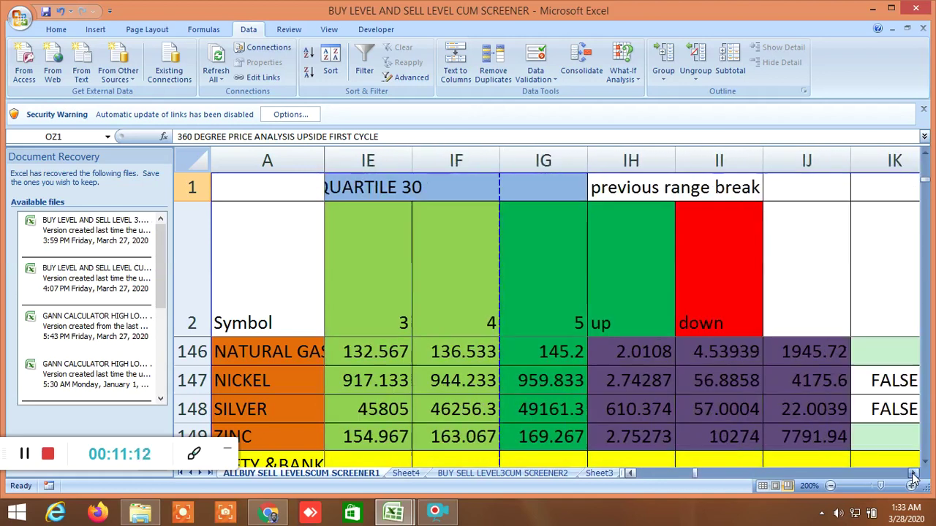
pyautogui.moveTo(913, 476); pyautogui.dragTo(913, 476)
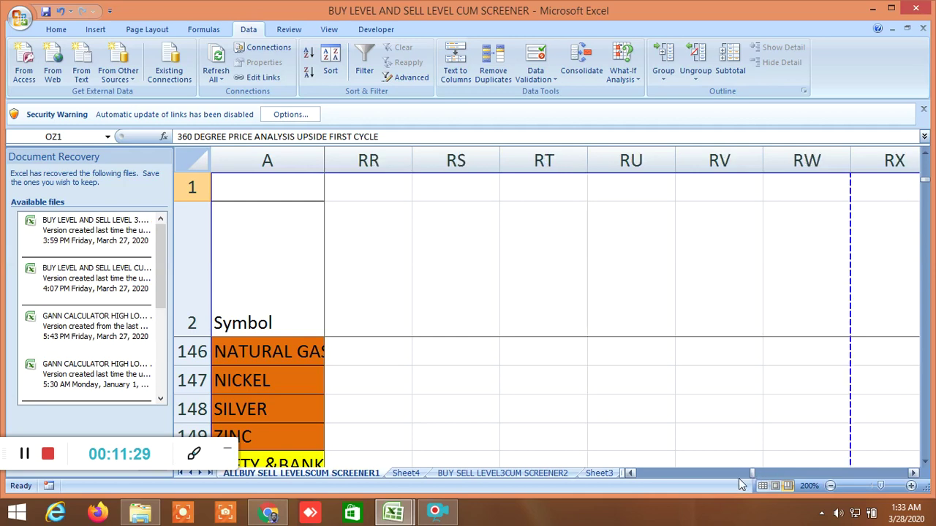
# - Go to the FUTURES rows starting at row 155 and inspect them through the 360 degree downside first cycle columns
pyautogui.moveTo(756, 476); pyautogui.dragTo(620, 481)
pyautogui.scroll(-3, 549, 408)
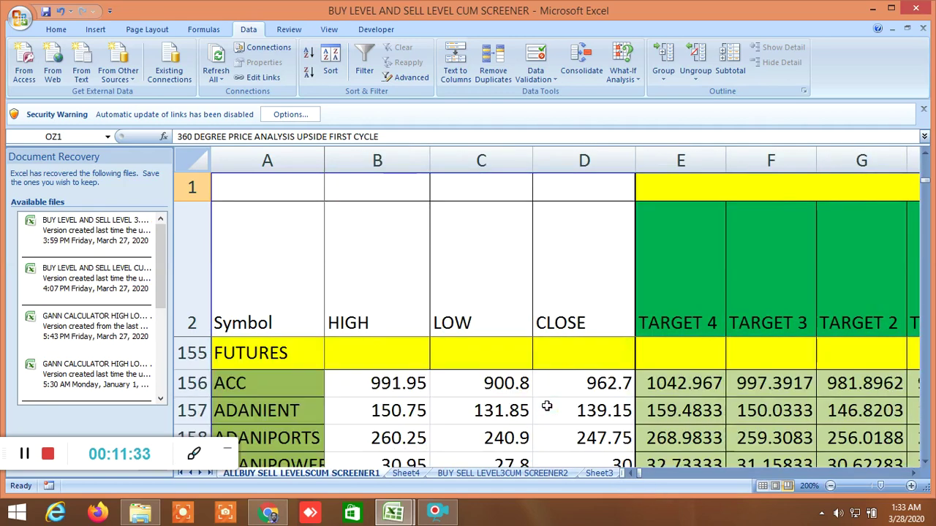
pyautogui.scroll(-1, 726, 413)
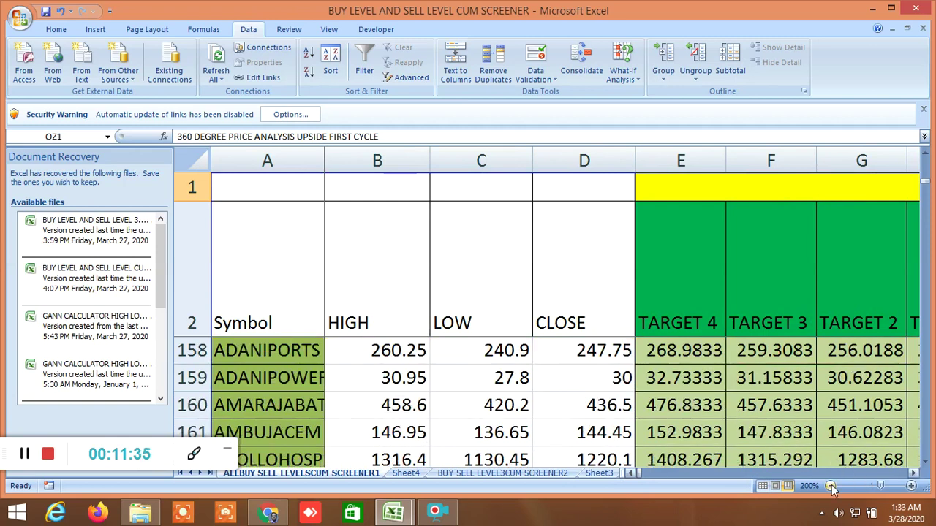
pyautogui.moveTo(764, 476); pyautogui.dragTo(743, 485)
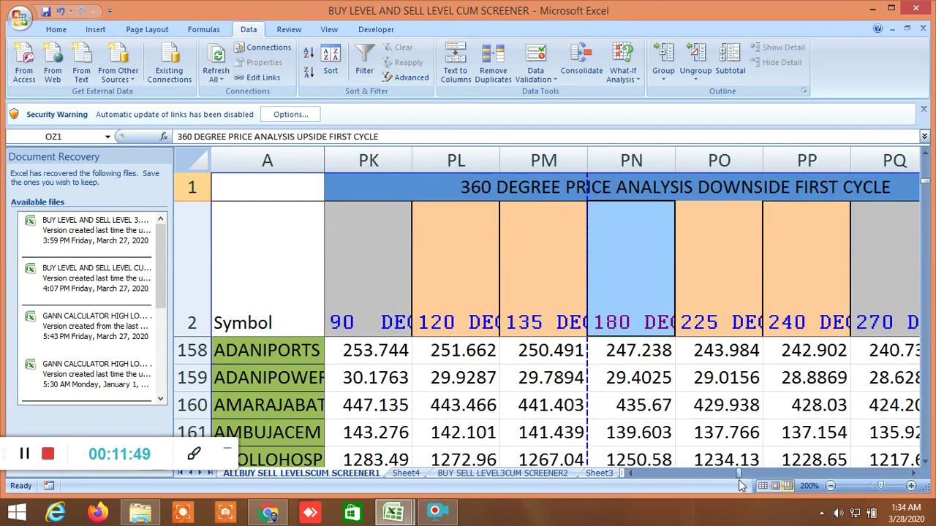
# - Open the BUY SELL LEVEL3CUM SCREENER2 sheet at its first symbol row and bring up the 100 MA and 100 EMA columns
pyautogui.click(525, 475)
pyautogui.scroll(20, 773, 405)
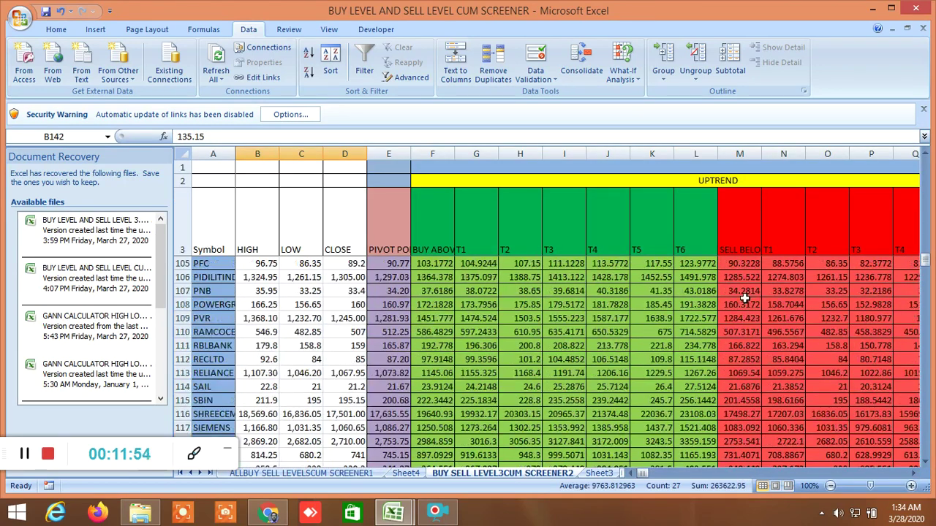
pyautogui.scroll(16, 702, 320)
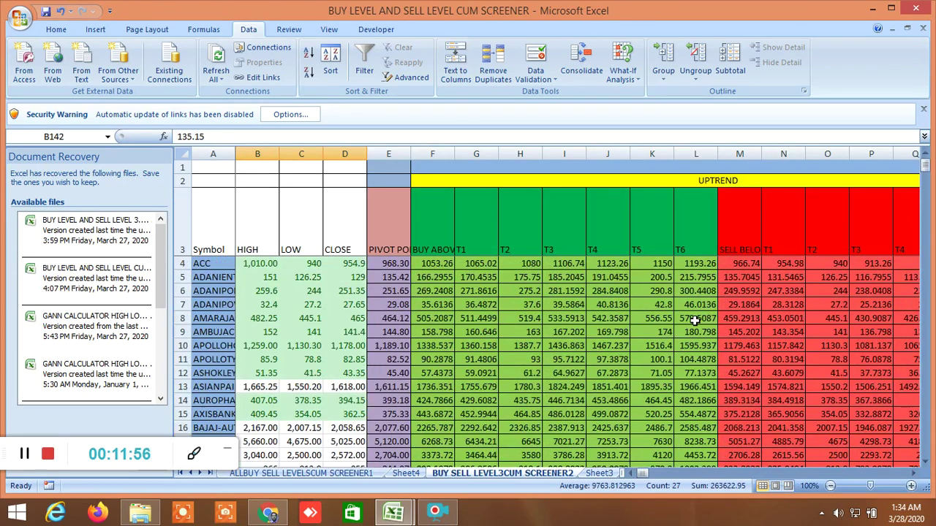
pyautogui.moveTo(641, 474); pyautogui.dragTo(779, 492)
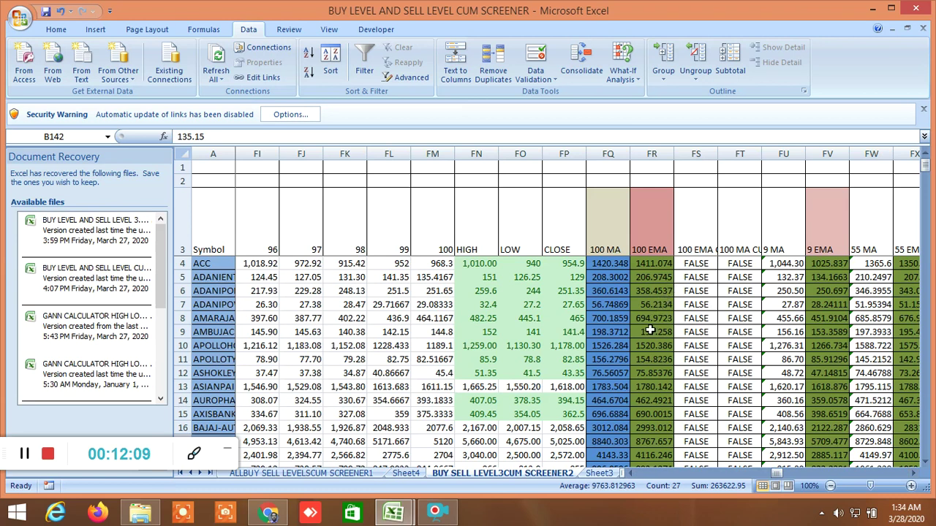
pyautogui.scroll(-1, 696, 319)
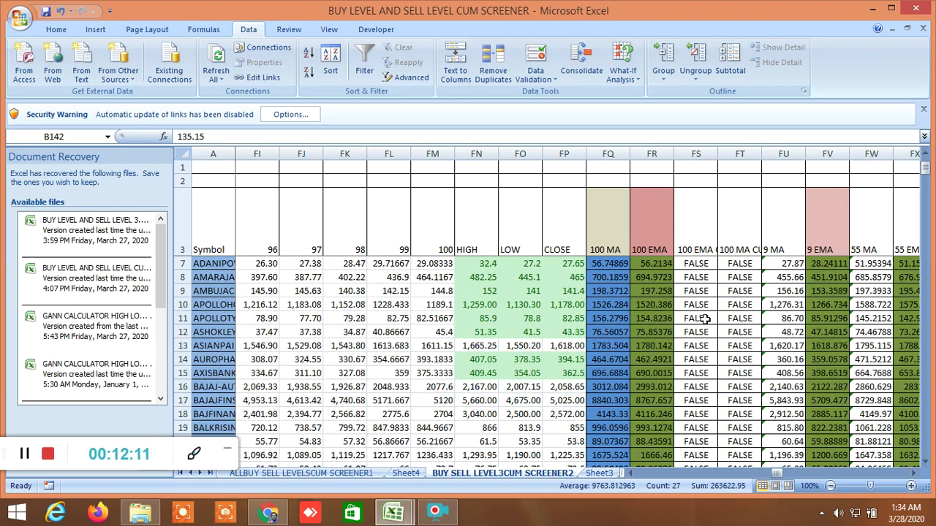
pyautogui.scroll(1, 704, 319)
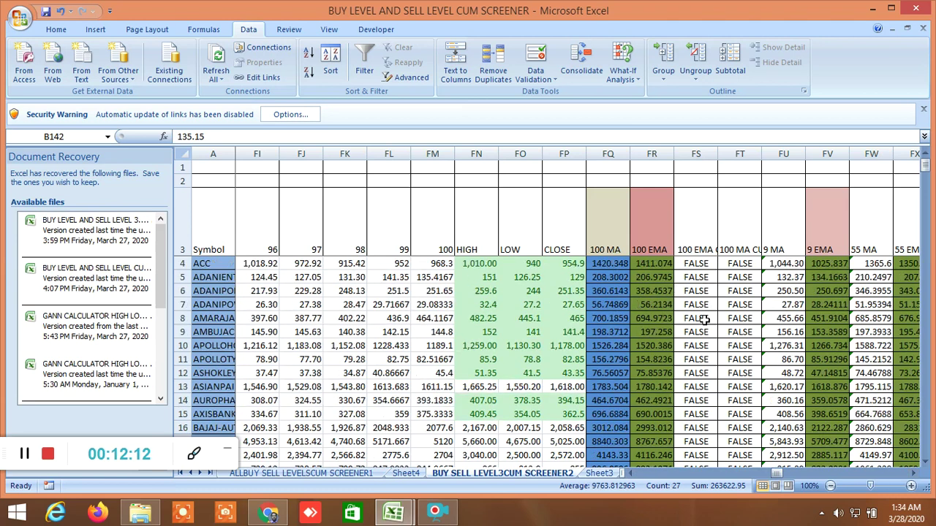
# - Examine the 100 EMA CROSS header and the 100 MA crossover formulas in rows 25, 27, 31 and 42
pyautogui.click(698, 246)
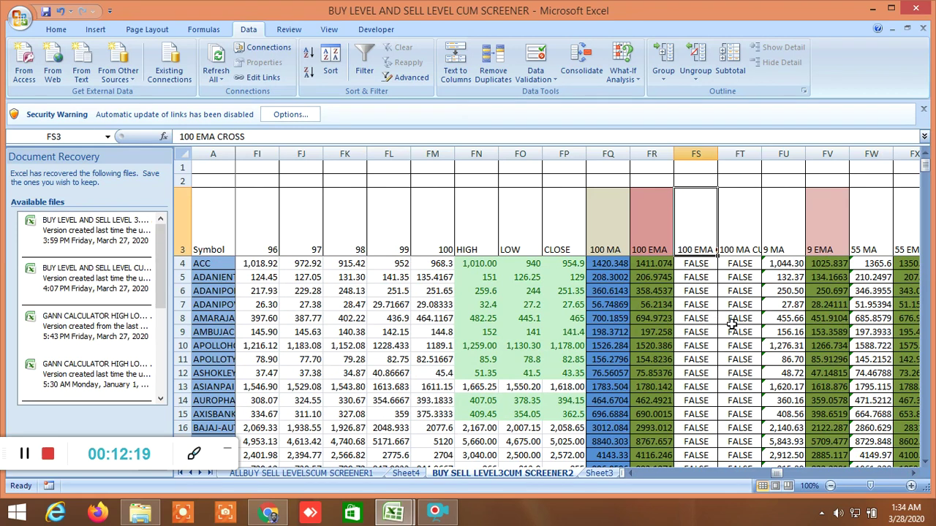
pyautogui.scroll(-3, 731, 328)
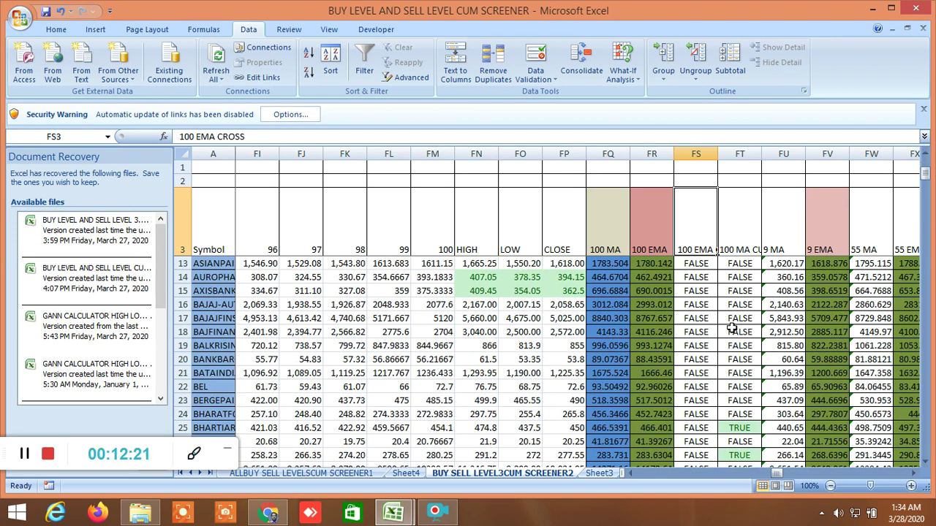
pyautogui.scroll(-1, 731, 328)
pyautogui.click(739, 388)
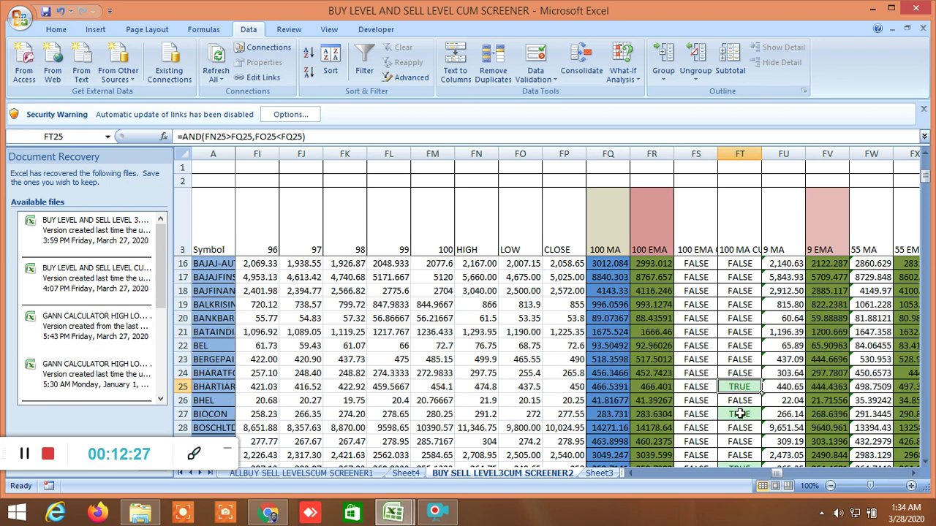
pyautogui.click(740, 413)
pyautogui.scroll(-2, 740, 415)
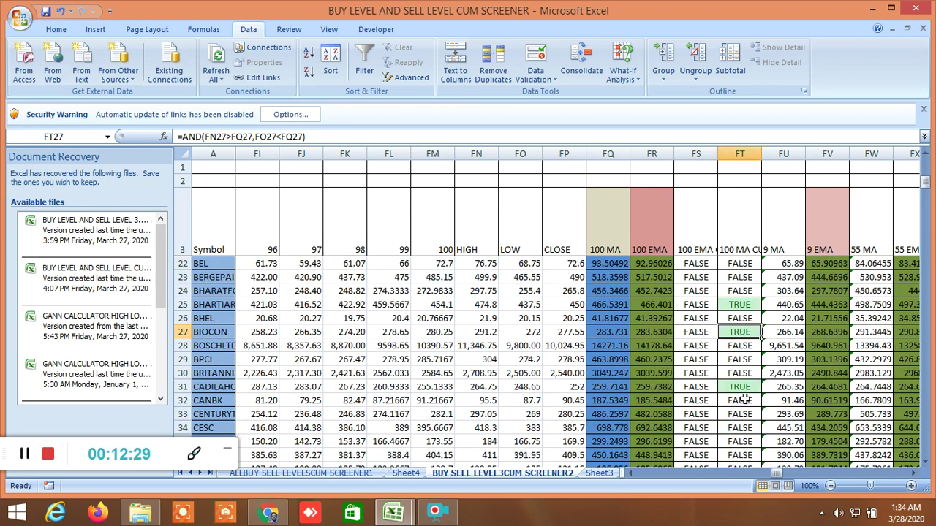
pyautogui.click(743, 388)
pyautogui.scroll(-3, 739, 414)
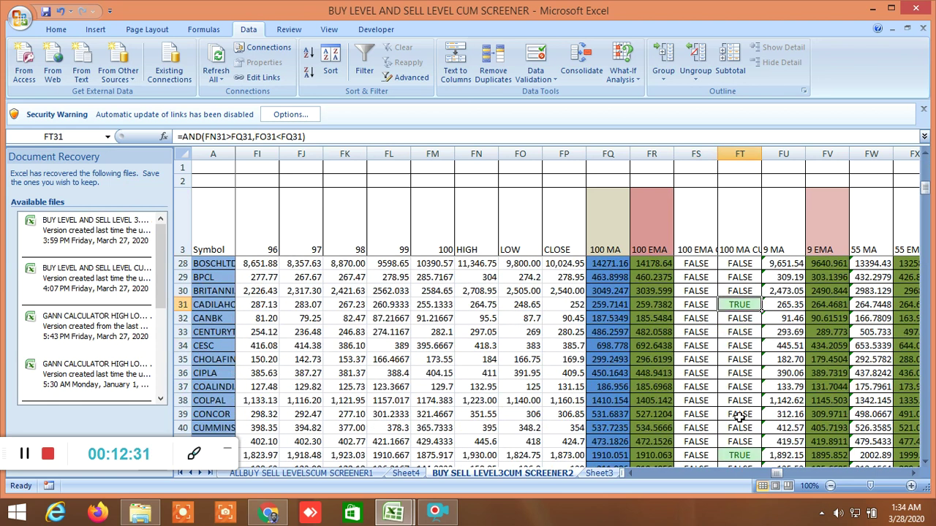
pyautogui.click(740, 415)
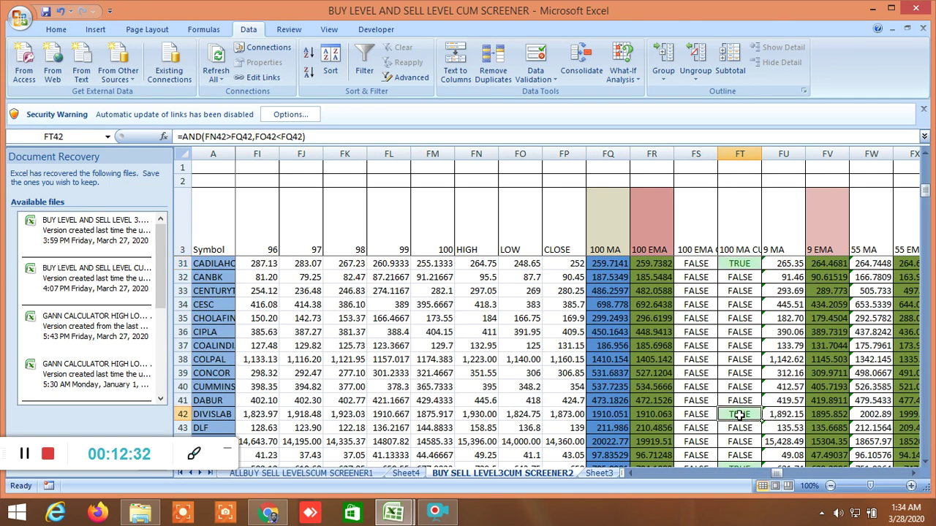
# - Look through Sheet3 and CORRELATION PAIR TRADING, and open the INSIDE THE BAR WITH NR7 sheet at its first symbol rows
pyautogui.click(599, 474)
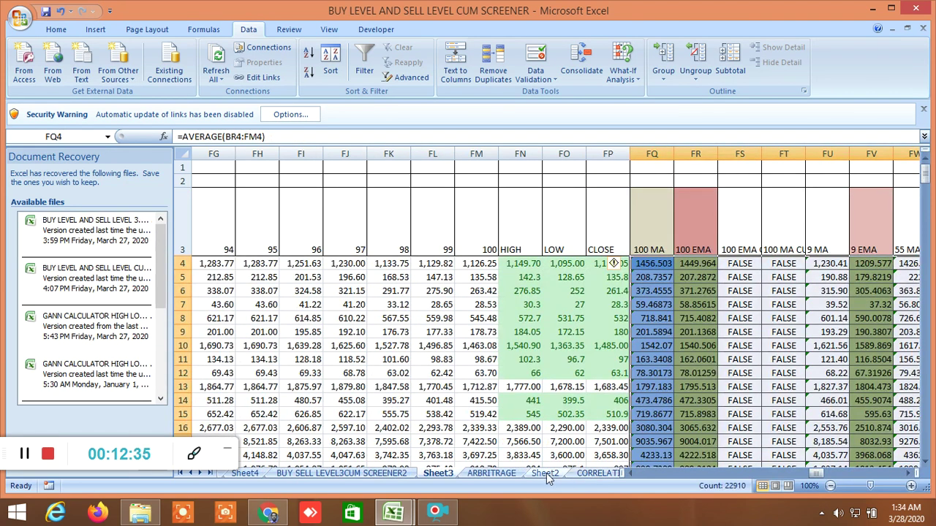
pyautogui.click(581, 473)
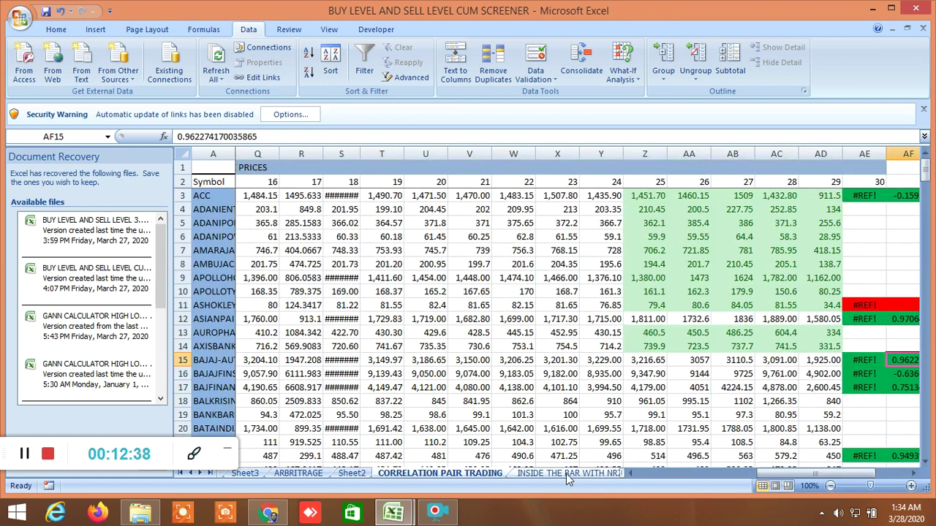
pyautogui.click(566, 474)
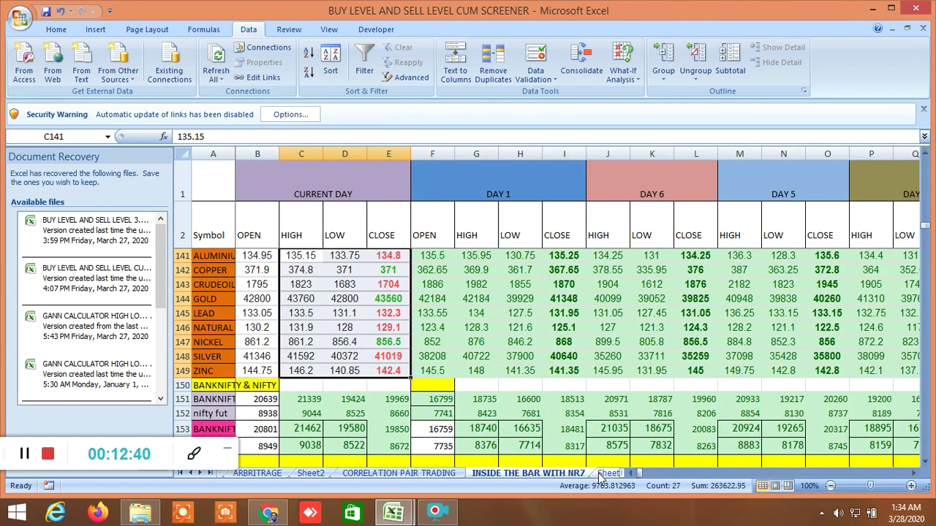
pyautogui.scroll(2, 631, 386)
pyautogui.scroll(20, 630, 386)
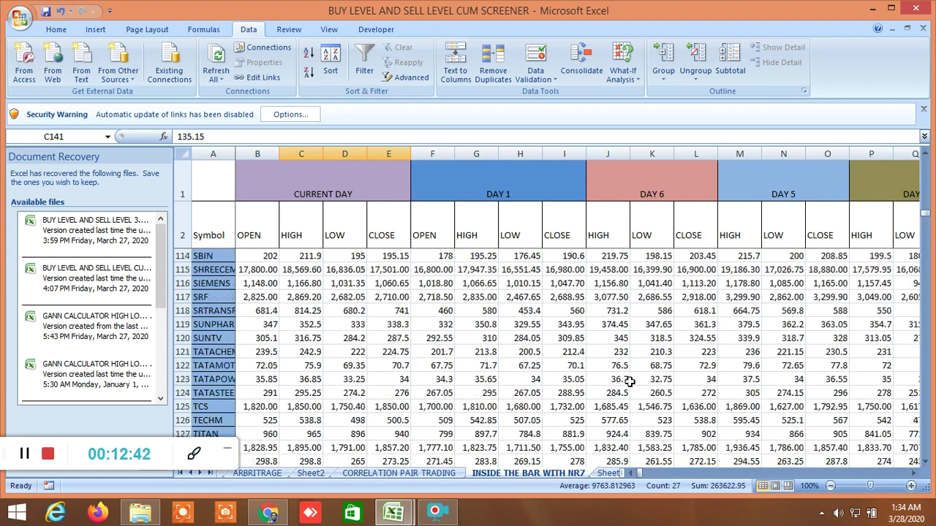
pyautogui.scroll(11, 630, 356)
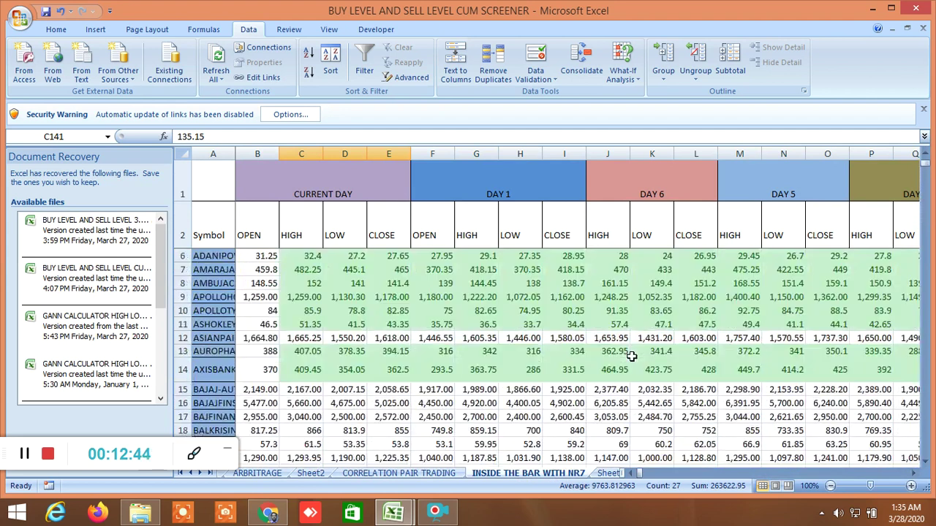
# - Bring up the INSIDE THE BAR columns and examine the 1 DAY signal formula in row 5
pyautogui.click(914, 474)
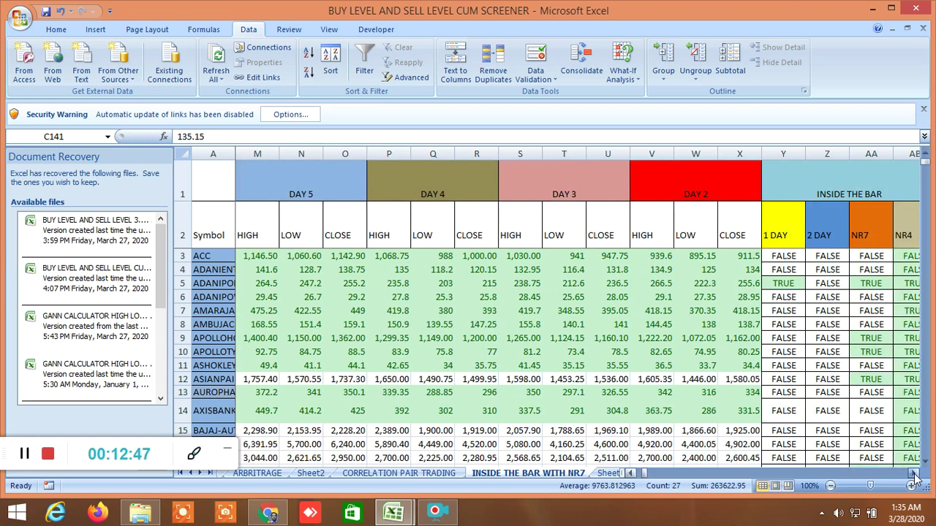
pyautogui.click(913, 474)
pyautogui.click(913, 474)
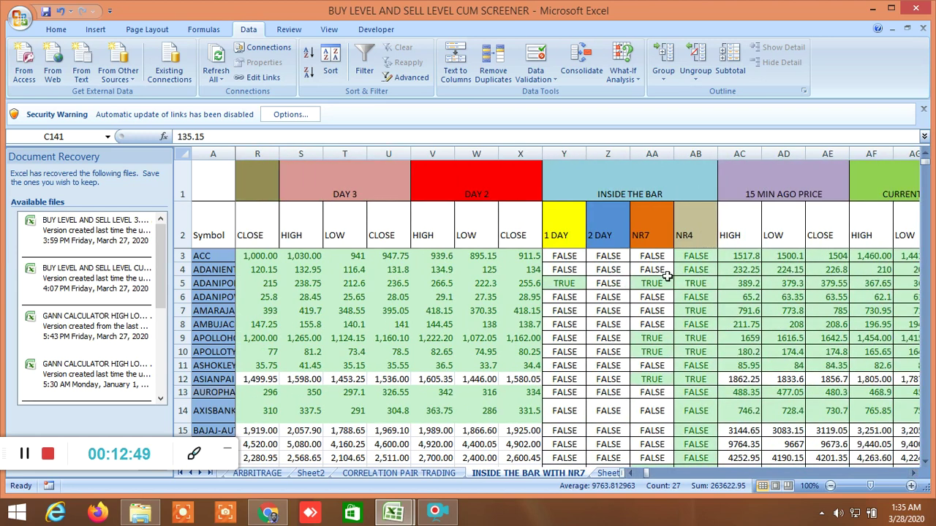
pyautogui.click(571, 284)
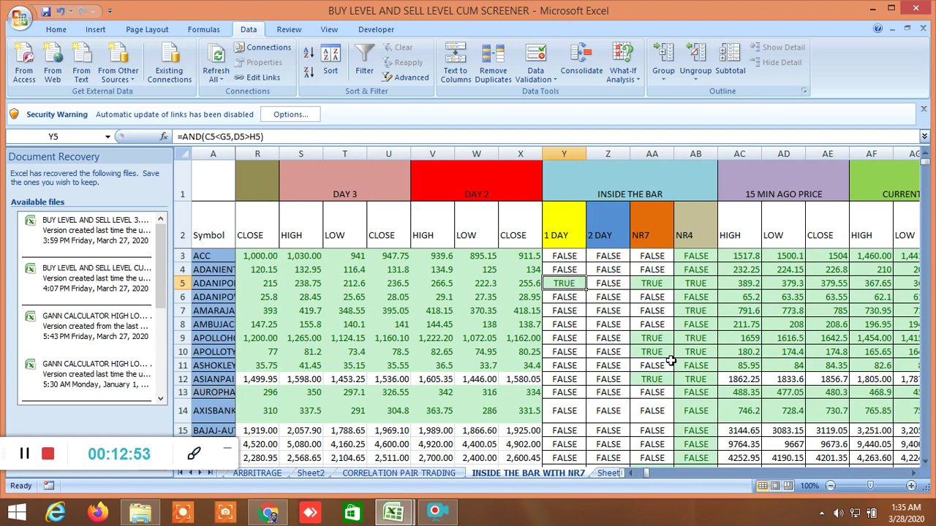
# - Examine the NR7 and NR4 signals for the symbols in rows 9 to 18
pyautogui.click(658, 338)
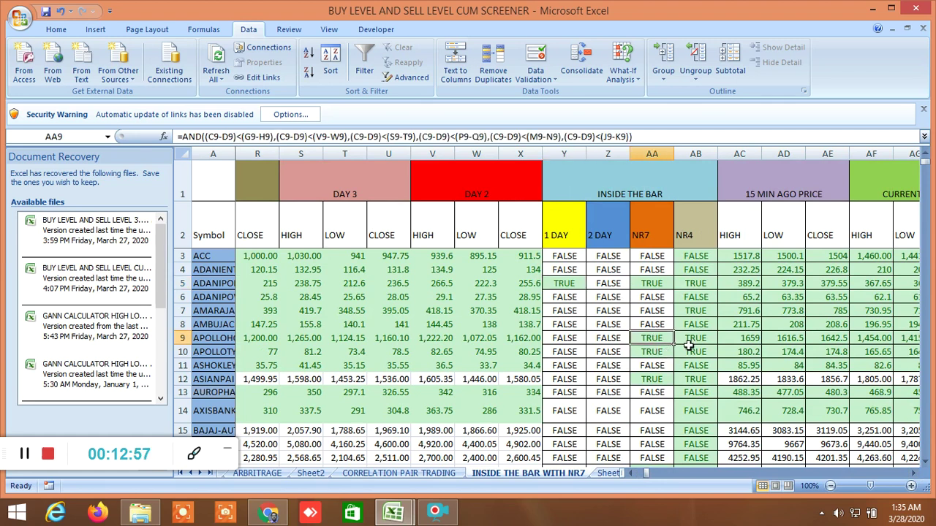
pyautogui.click(688, 348)
pyautogui.click(657, 380)
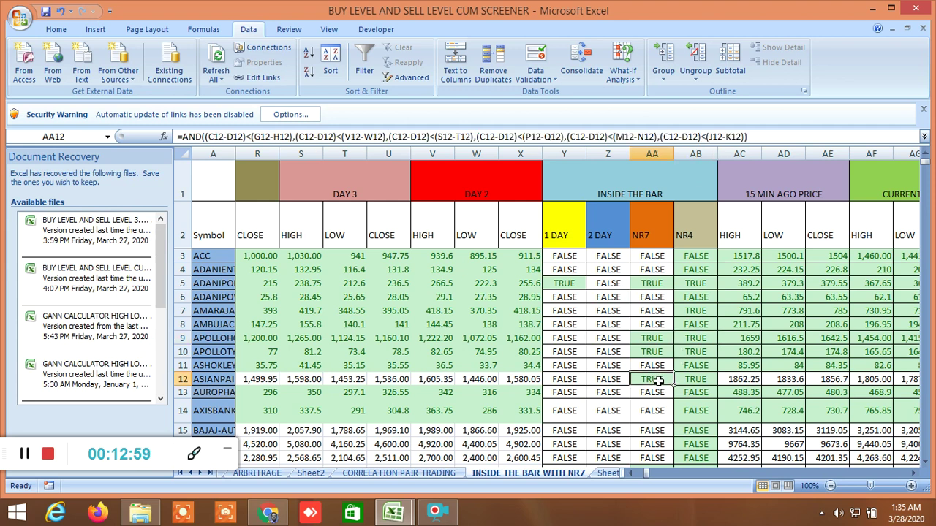
pyautogui.click(700, 379)
pyautogui.scroll(-2, 691, 403)
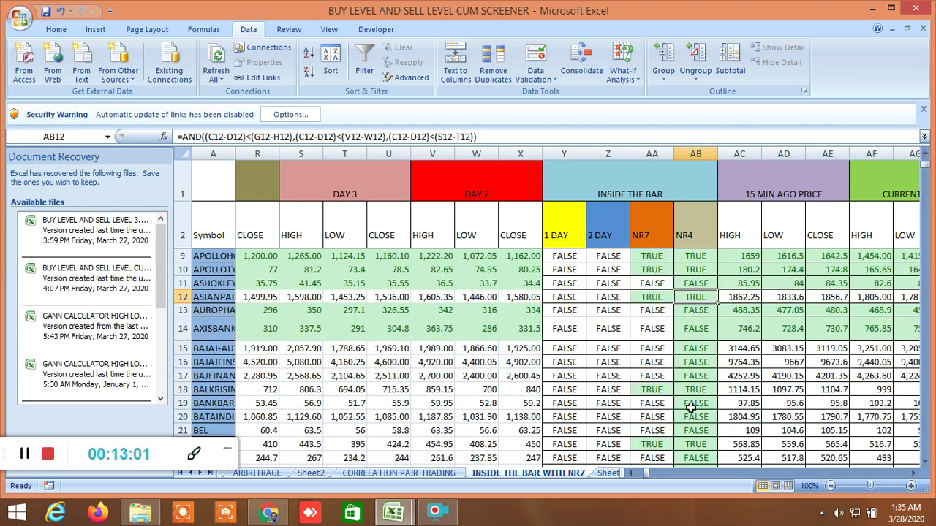
pyautogui.click(653, 390)
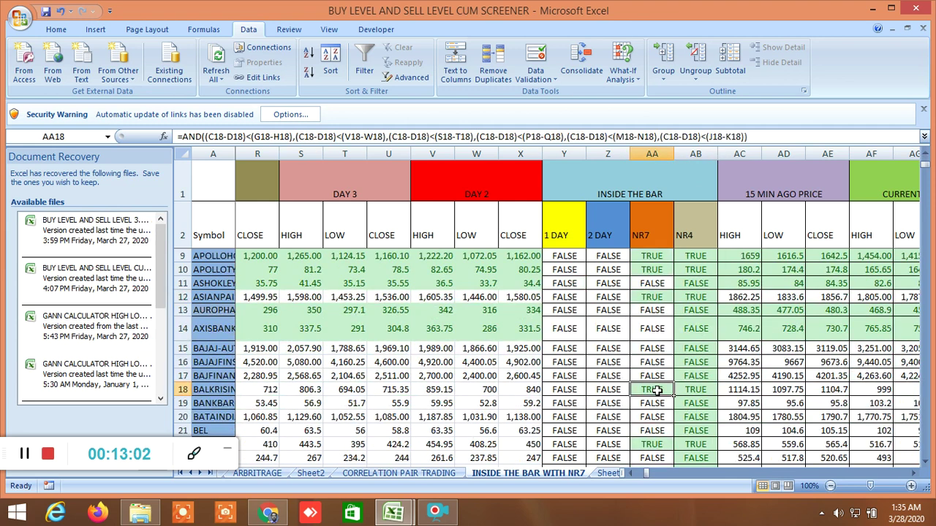
pyautogui.click(708, 388)
pyautogui.scroll(2, 845, 429)
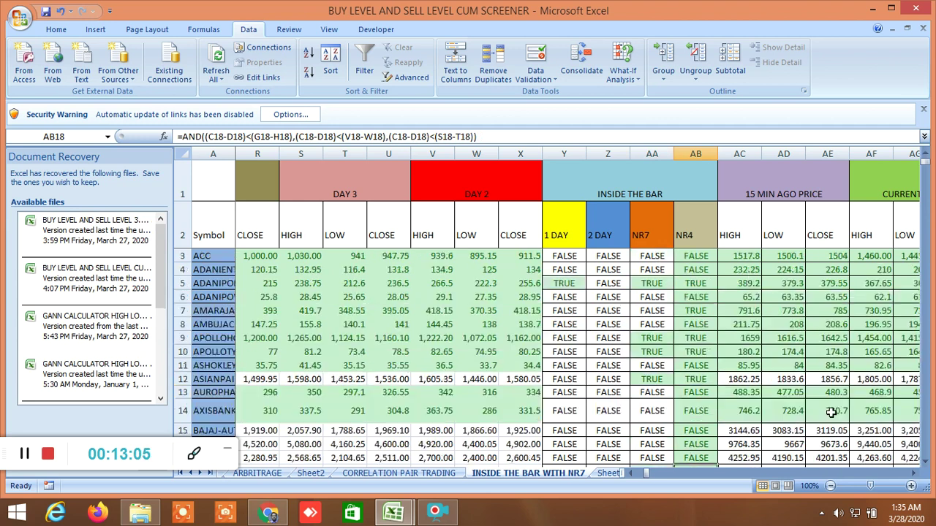
# - Inspect the 15-minute inside bar, doji, hammer and OPEN=HIGH columns down to the SBIN rows and return to the first symbol
pyautogui.click(913, 473)
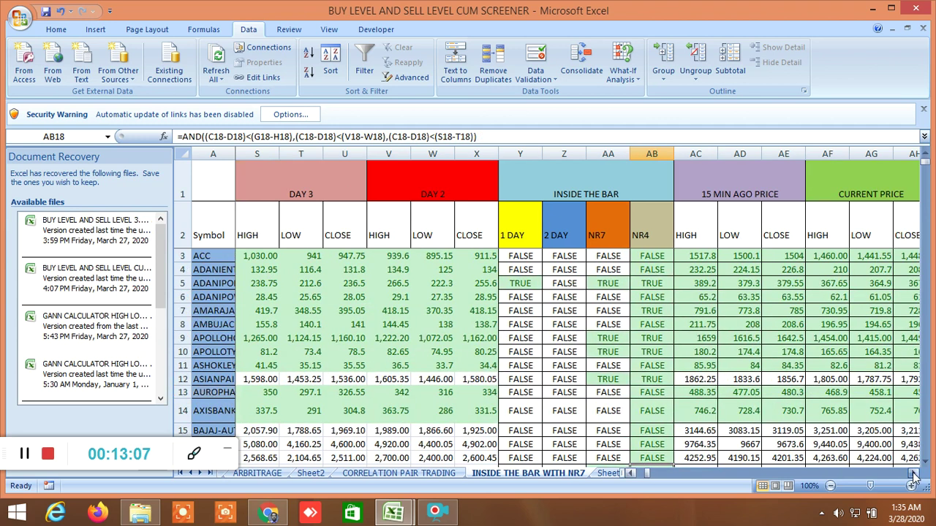
pyautogui.click(913, 474)
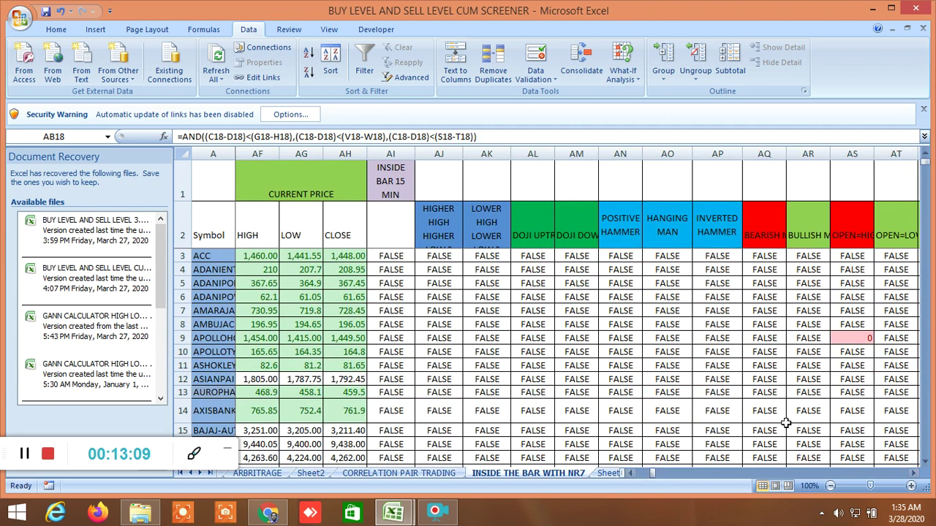
pyautogui.scroll(-6, 623, 373)
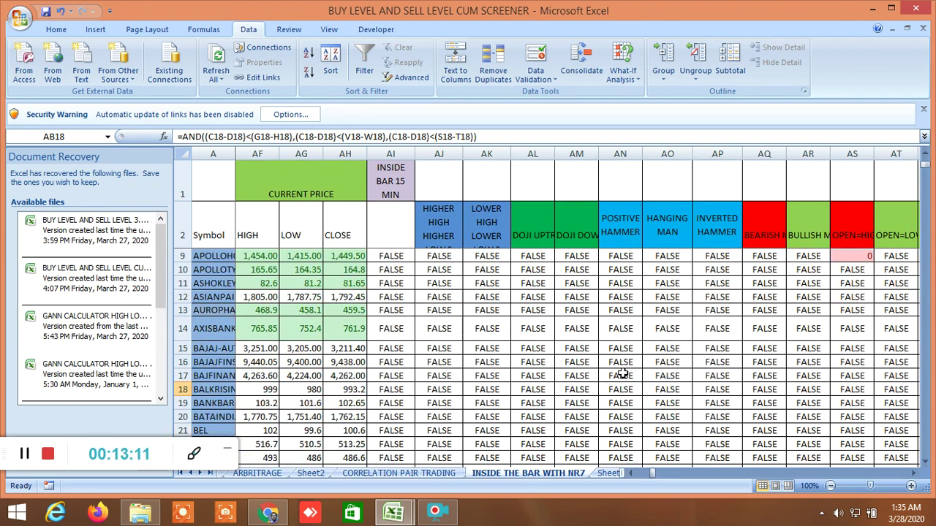
pyautogui.scroll(-14, 623, 373)
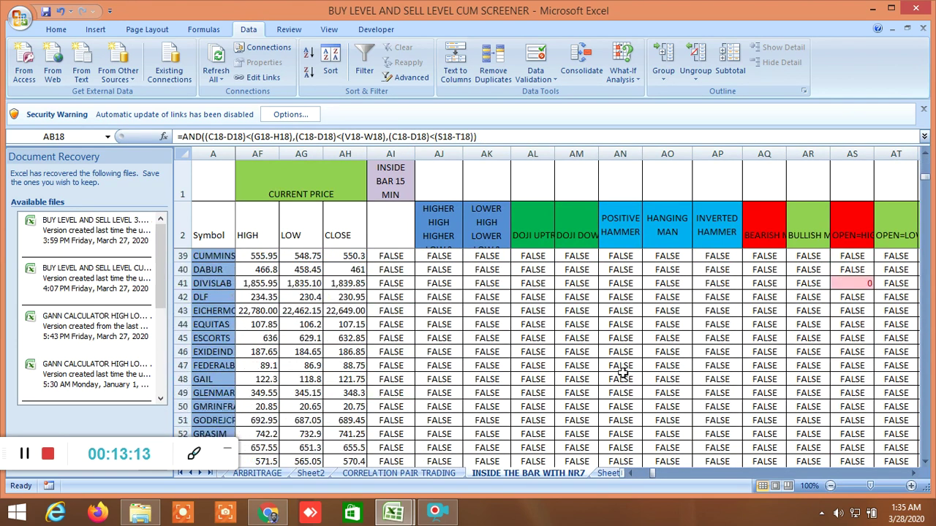
pyautogui.scroll(-20, 623, 373)
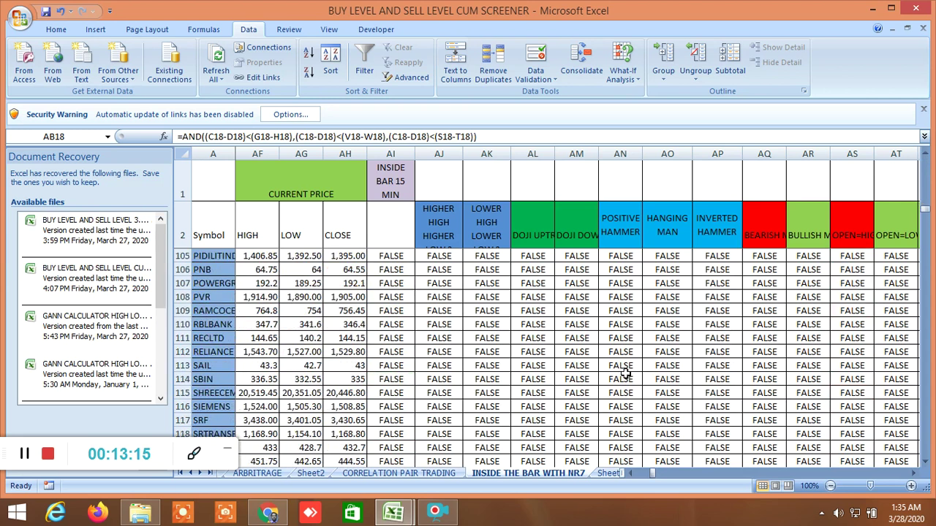
pyautogui.scroll(20, 625, 373)
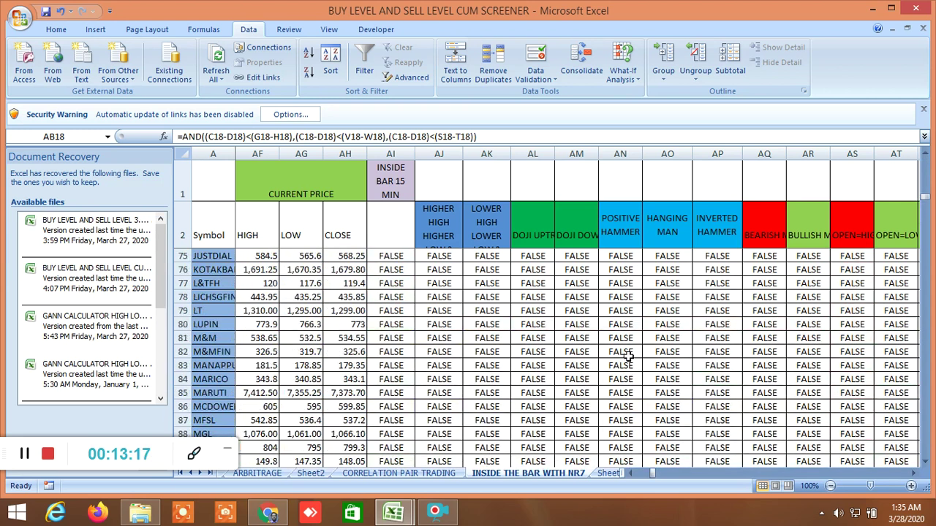
pyautogui.scroll(4, 629, 351)
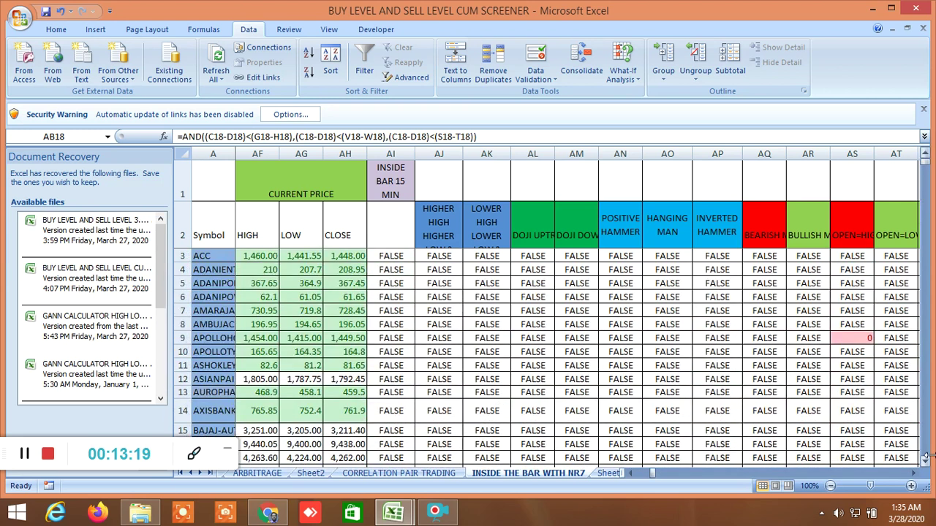
# - Inspect the OPEN DRIVE, shakeout and MASTER 3.5 LONG columns from the first symbol down to the commodity rows and back
pyautogui.click(914, 473)
pyautogui.click(914, 473)
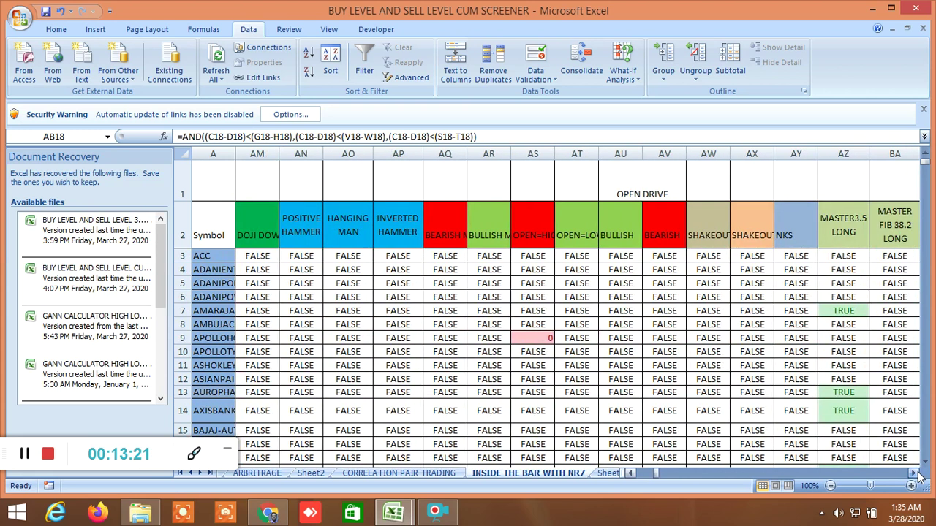
pyautogui.scroll(-20, 505, 351)
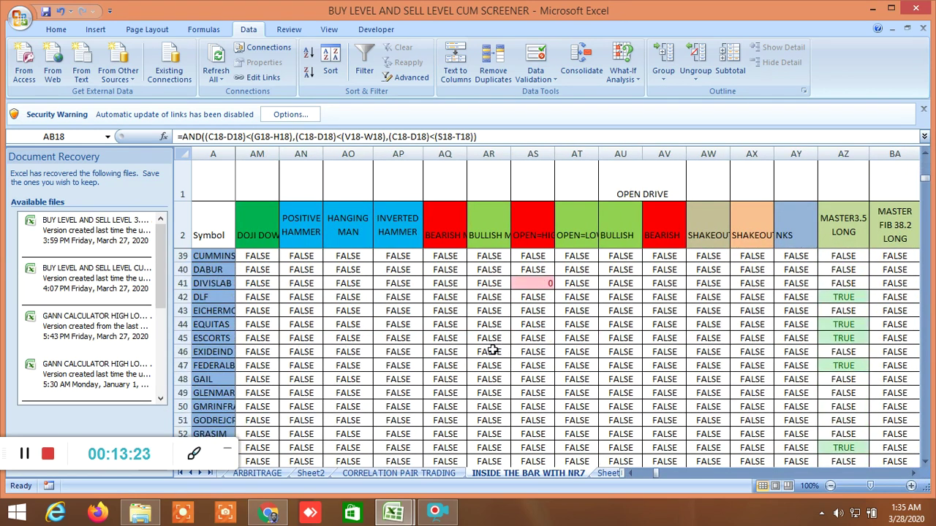
pyautogui.scroll(-17, 494, 351)
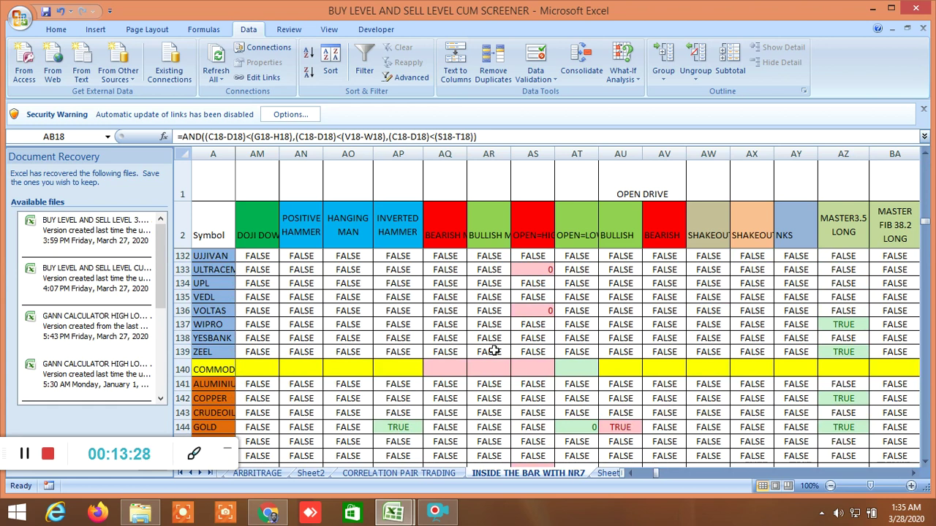
pyautogui.scroll(-4, 494, 351)
pyautogui.scroll(5, 495, 351)
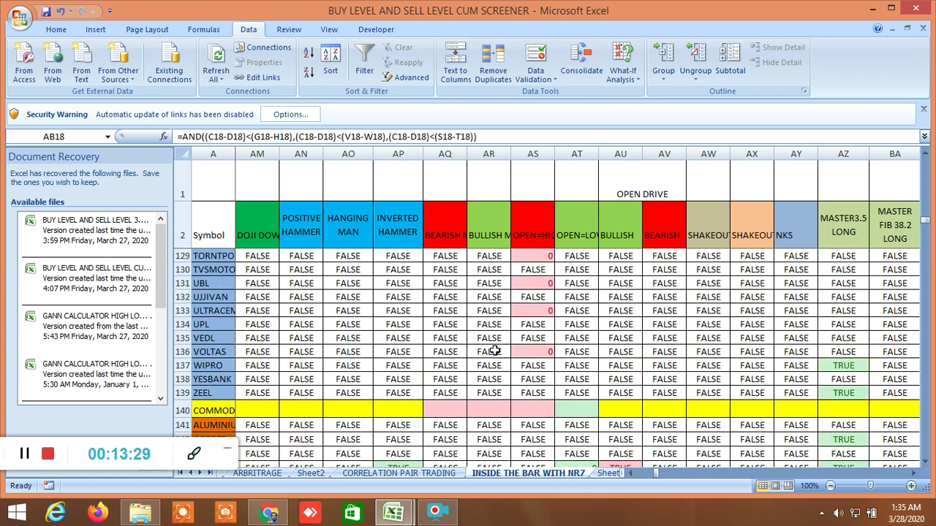
pyautogui.scroll(20, 494, 351)
pyautogui.scroll(9, 504, 333)
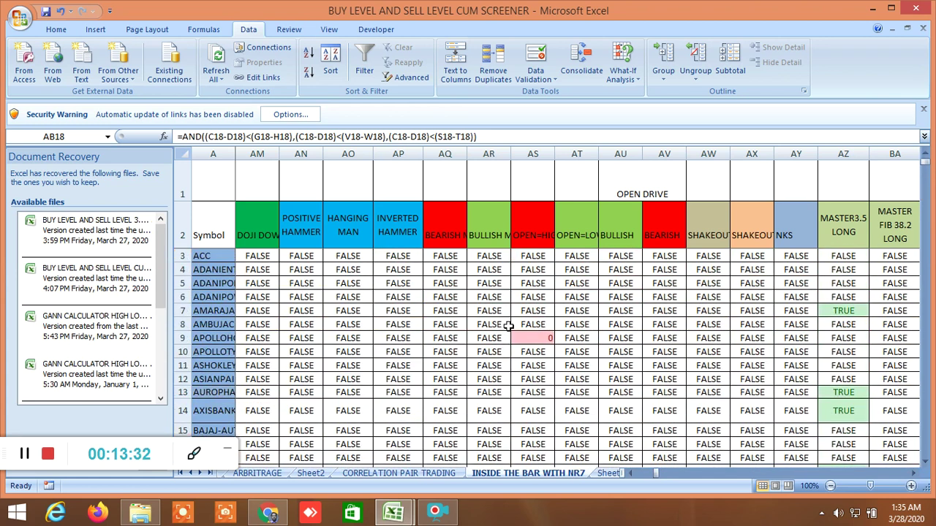
# - Bring up the MASTER long and short columns and examine the MASTER 3.5 SHORT signals in rows 4 and 6 and MASTER3.5 LONG in row 7
pyautogui.click(913, 473)
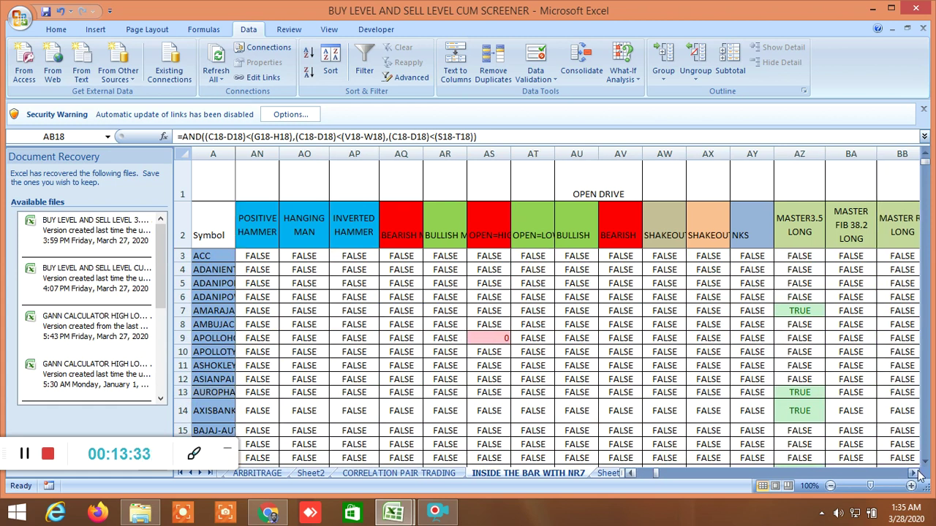
pyautogui.click(913, 473)
pyautogui.click(913, 473)
pyautogui.click(914, 474)
pyautogui.scroll(-2, 695, 342)
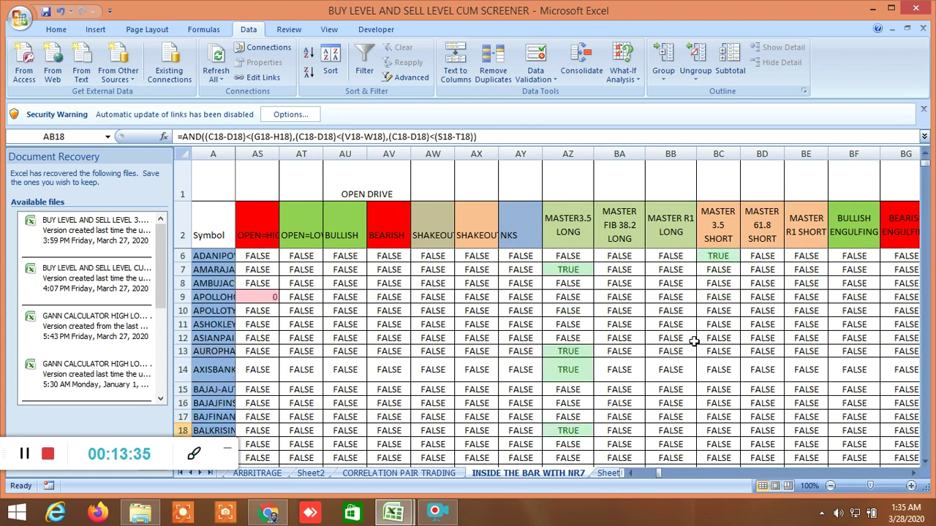
pyautogui.scroll(2, 695, 342)
pyautogui.click(728, 272)
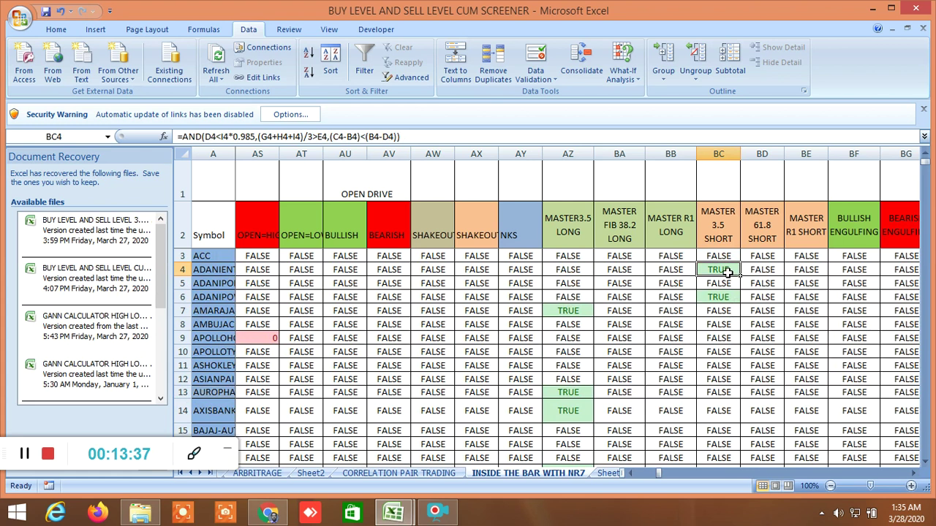
pyautogui.click(722, 297)
pyautogui.click(579, 313)
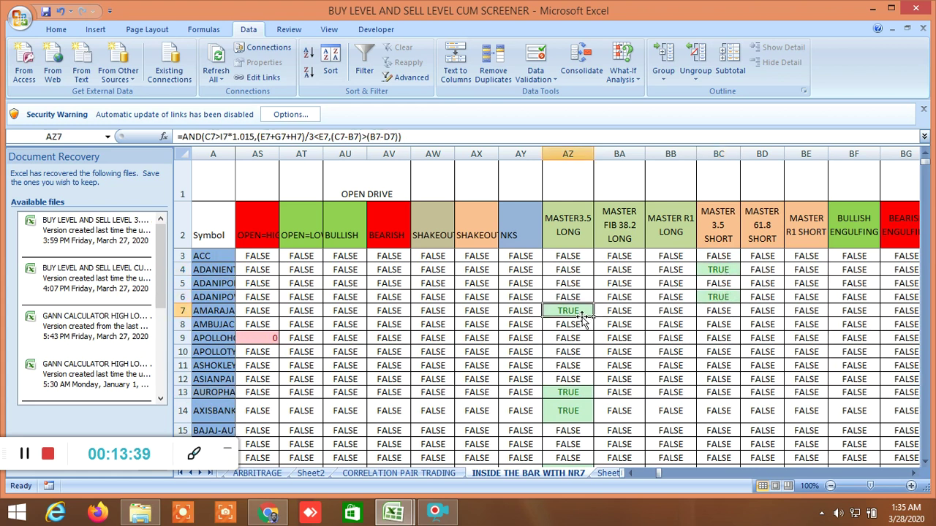
# - Examine the MASTER3.5 LONG signals in rows 13 and 14 and look through the rows below them
pyautogui.click(576, 397)
pyautogui.click(571, 410)
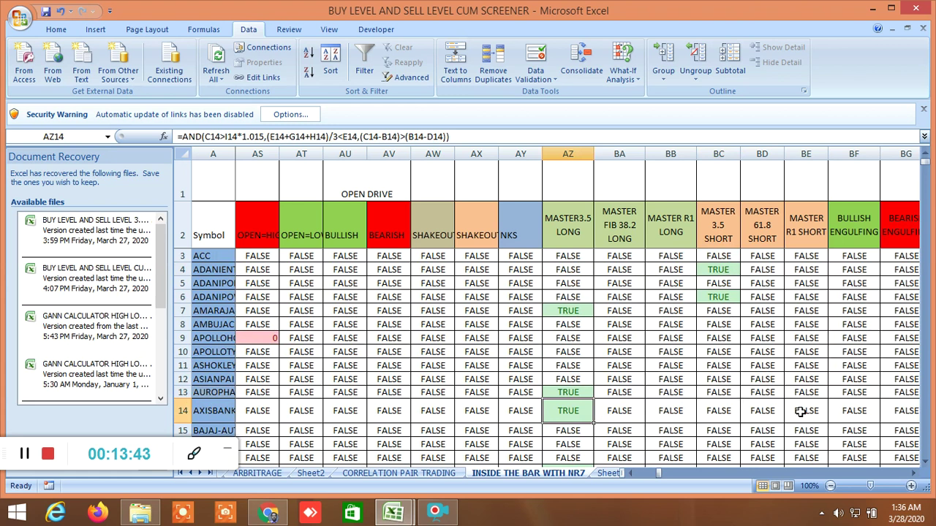
pyautogui.scroll(-5, 874, 399)
pyautogui.scroll(5, 875, 399)
# - Inspect the engulfing, SHAKEOUT 3 and 4, long tail, doji, 5050, star and reversal columns for the first symbols
pyautogui.click(915, 473)
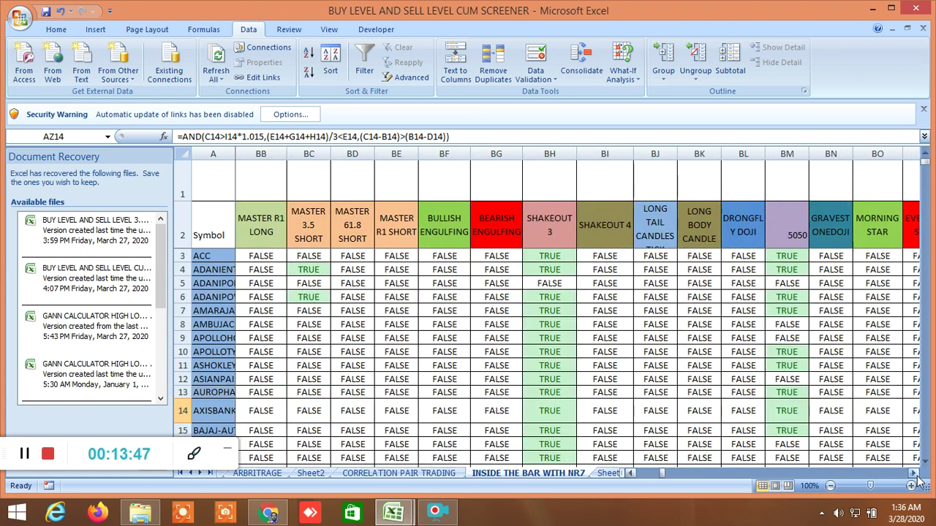
pyautogui.click(915, 473)
pyautogui.click(914, 474)
pyautogui.click(915, 474)
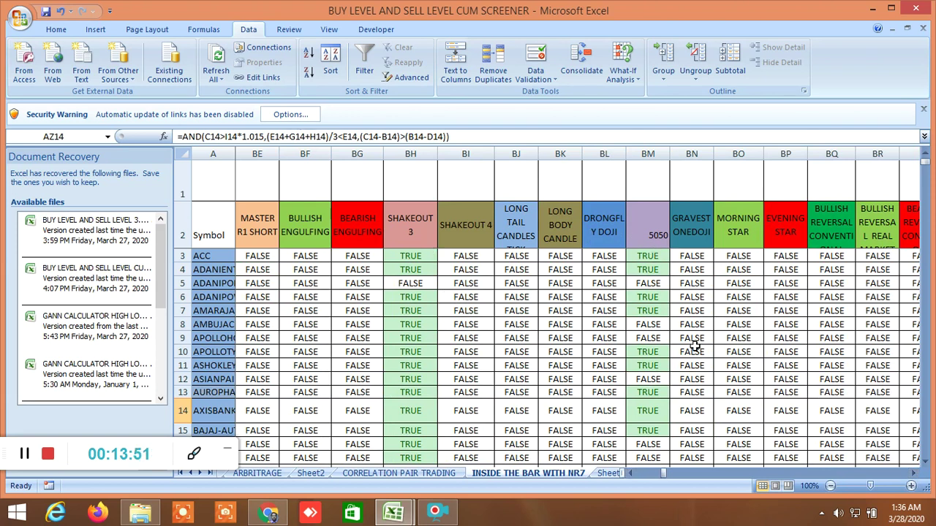
pyautogui.click(915, 473)
pyautogui.click(915, 474)
pyautogui.click(915, 473)
pyautogui.click(915, 474)
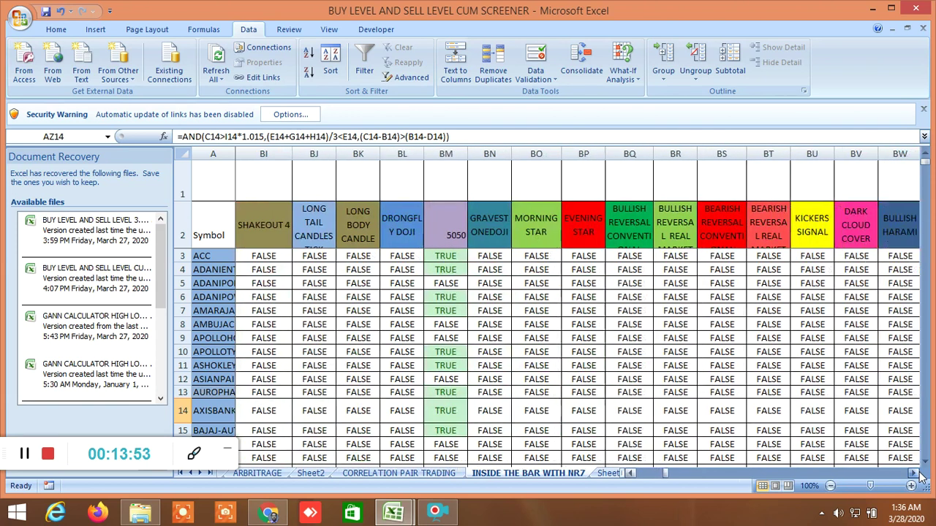
# - Bring up the triangular pattern columns and examine the TRIANGULAR PATTERN BREAKOUT 1 signal in row 5 and its heading
pyautogui.click(917, 474)
pyautogui.click(917, 474)
pyautogui.doubleClick(917, 474)
pyautogui.doubleClick(917, 474)
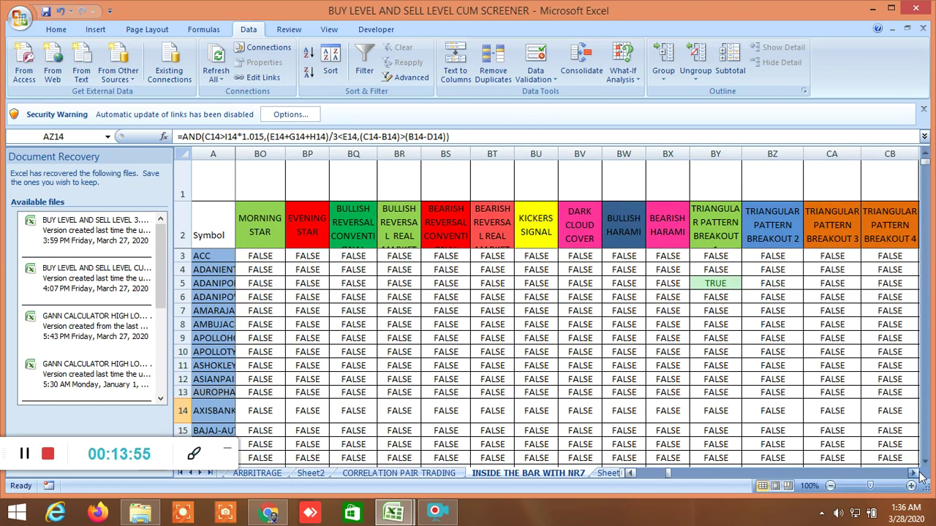
pyautogui.doubleClick(917, 474)
pyautogui.click(623, 285)
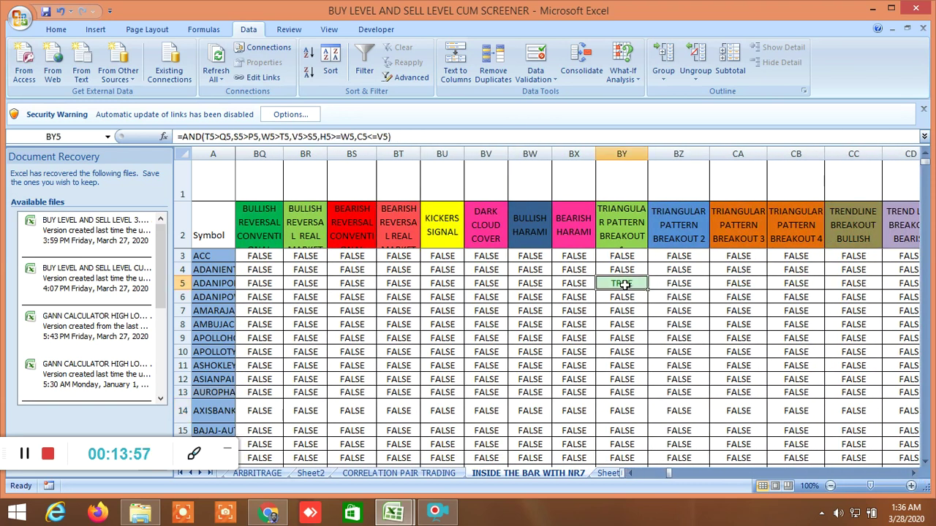
pyautogui.click(618, 232)
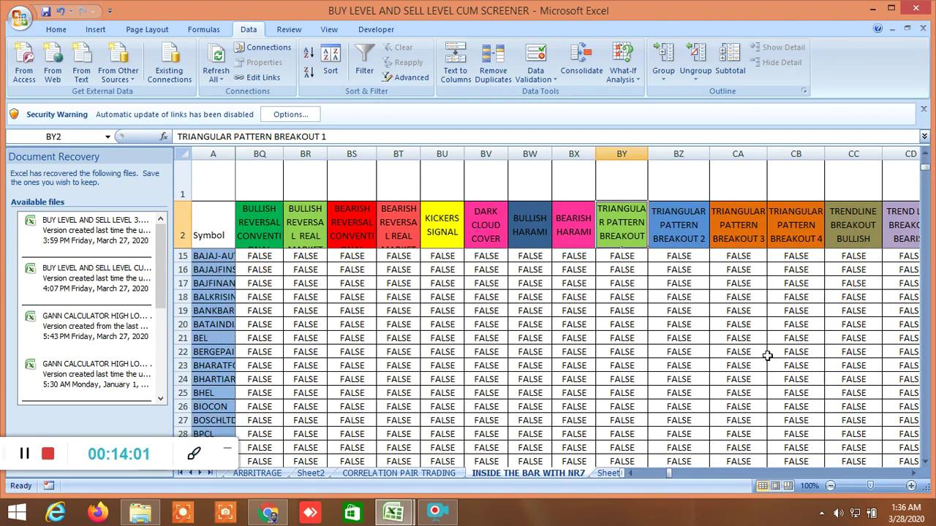
# - Inspect the trendline, flag, W pattern and double top columns, checking the TRENDLINE BREAKOUT BULLISH formula in row 60, and return to the first symbol
pyautogui.click(914, 474)
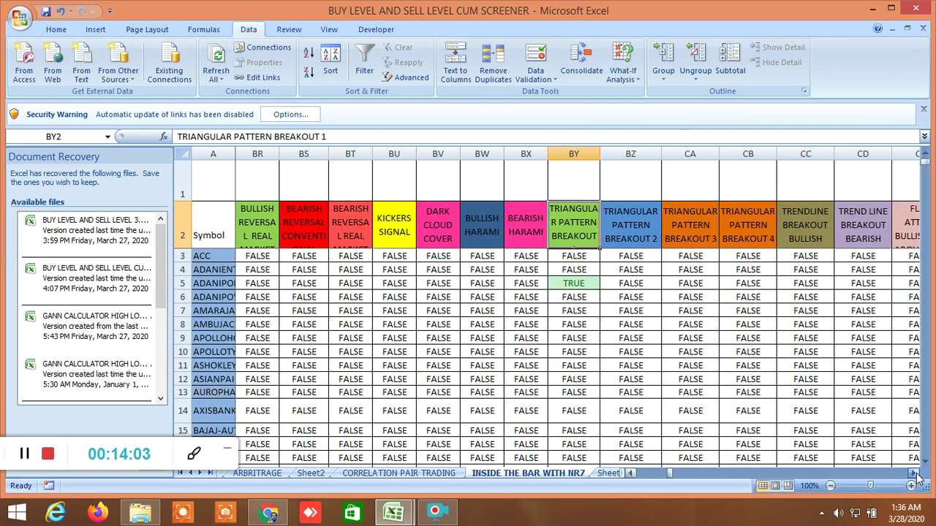
pyautogui.click(914, 473)
pyautogui.click(913, 473)
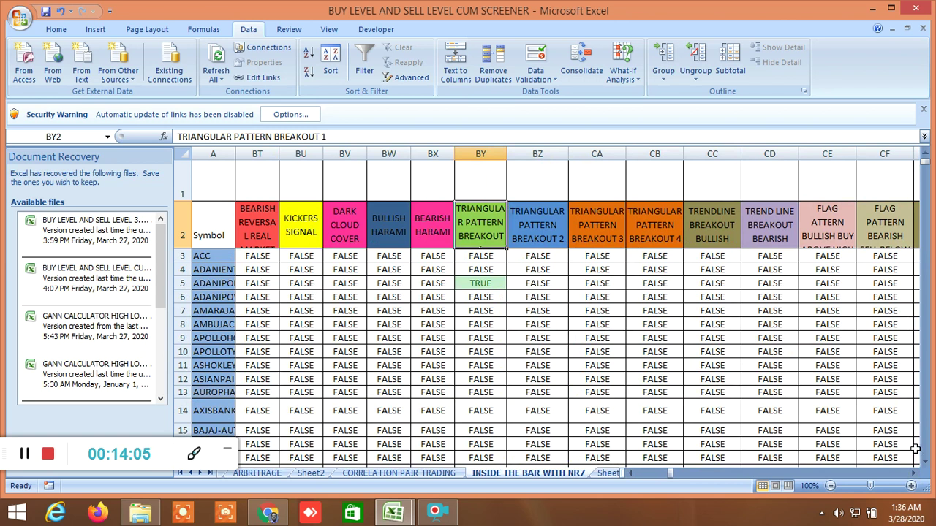
pyautogui.click(913, 474)
pyautogui.click(913, 473)
pyautogui.click(913, 473)
pyautogui.click(914, 473)
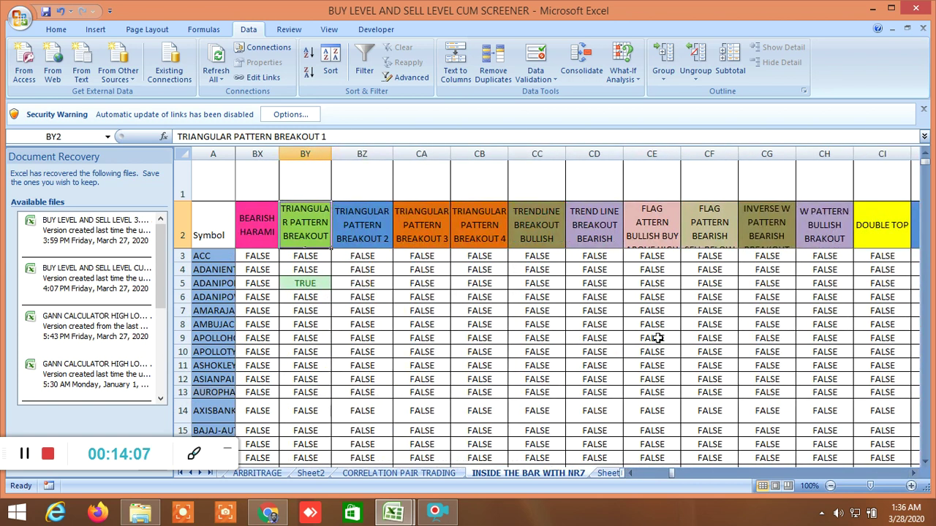
pyautogui.scroll(-16, 659, 338)
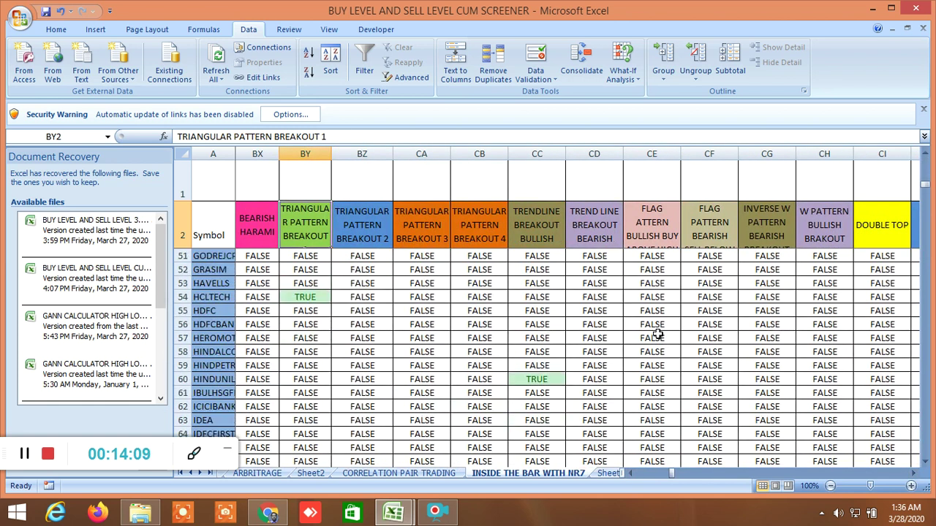
pyautogui.click(561, 380)
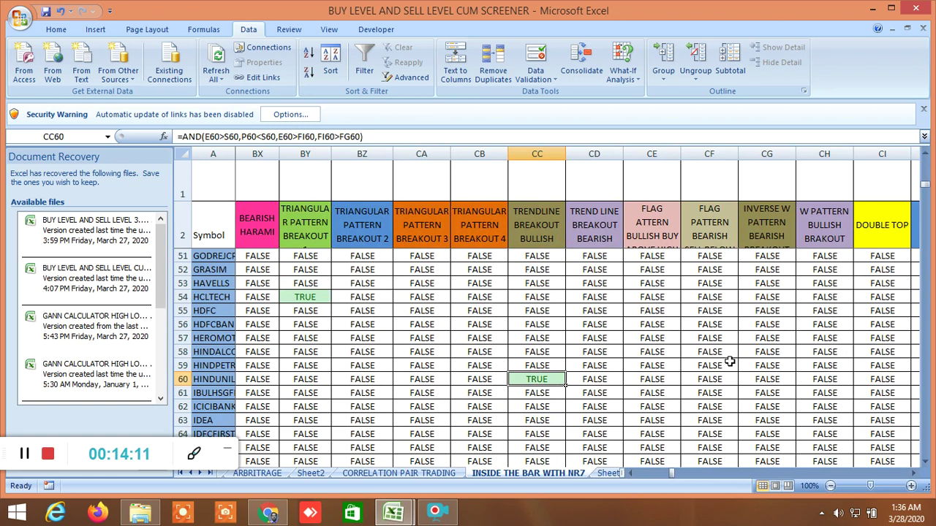
pyautogui.scroll(16, 731, 361)
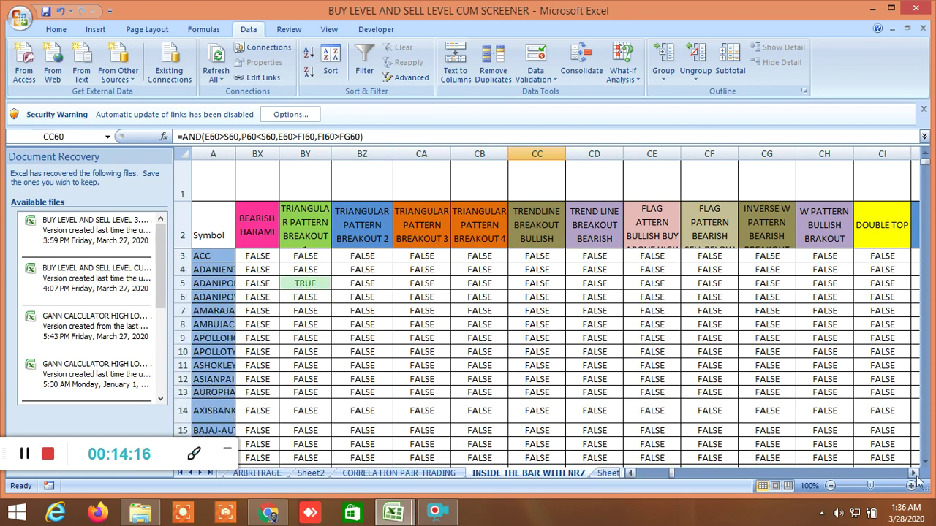
# - Examine the BEARISH ABONDONED BABY(GAP UP) column from the first symbol down past the RELIANCE row and back
pyautogui.moveTo(913, 473); pyautogui.dragTo(913, 473)
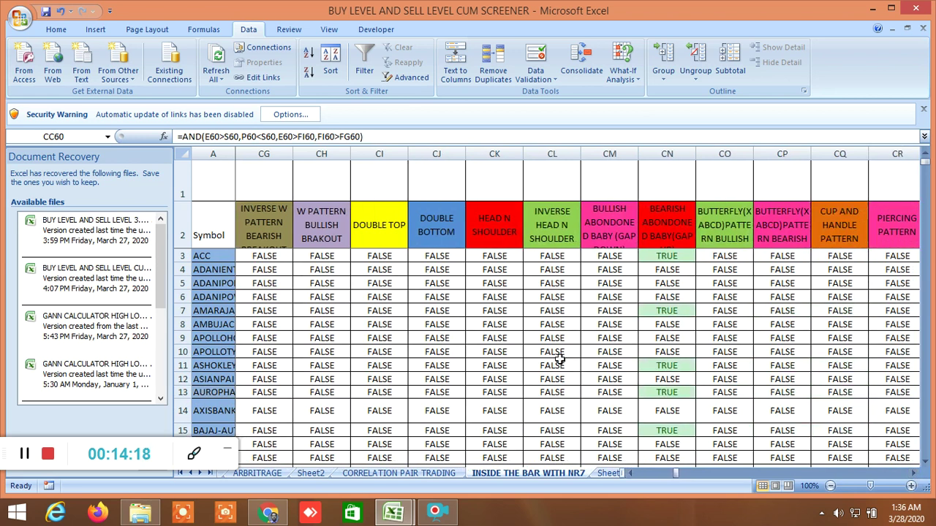
pyautogui.click(673, 235)
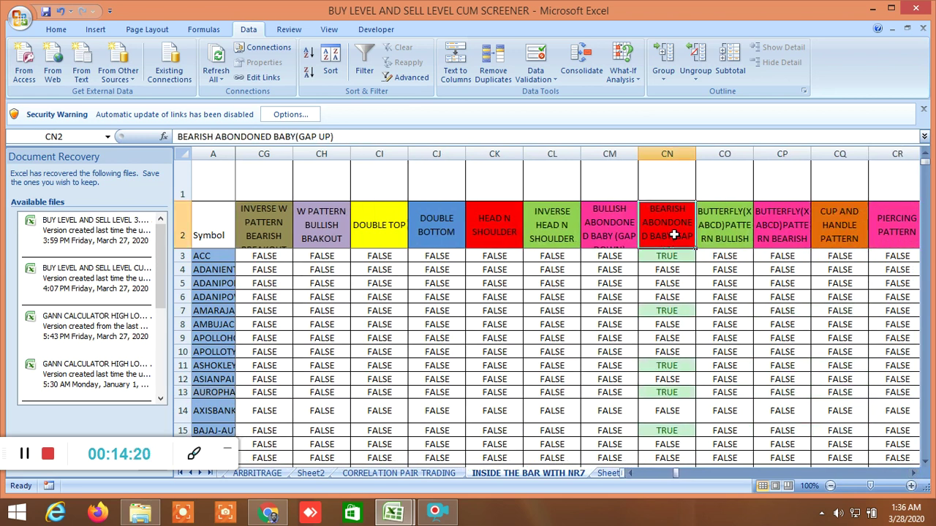
pyautogui.scroll(-15, 782, 378)
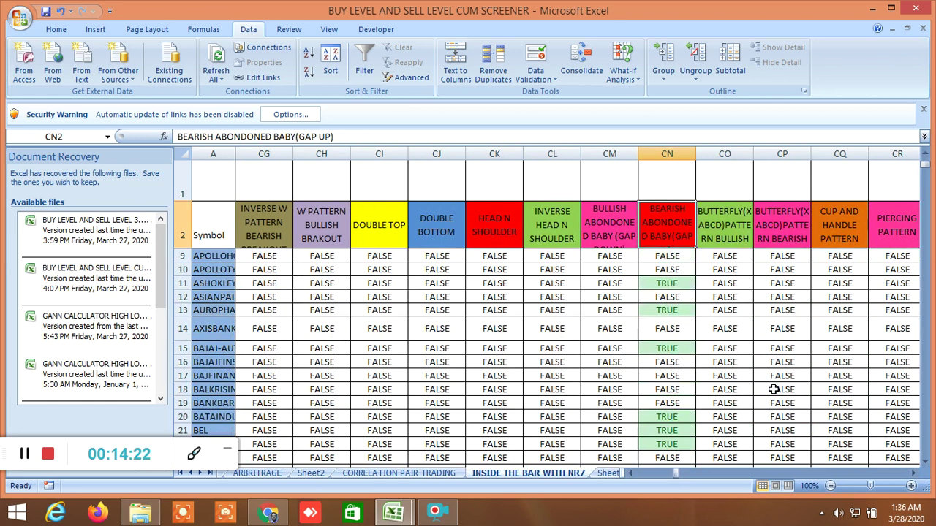
pyautogui.scroll(-18, 773, 392)
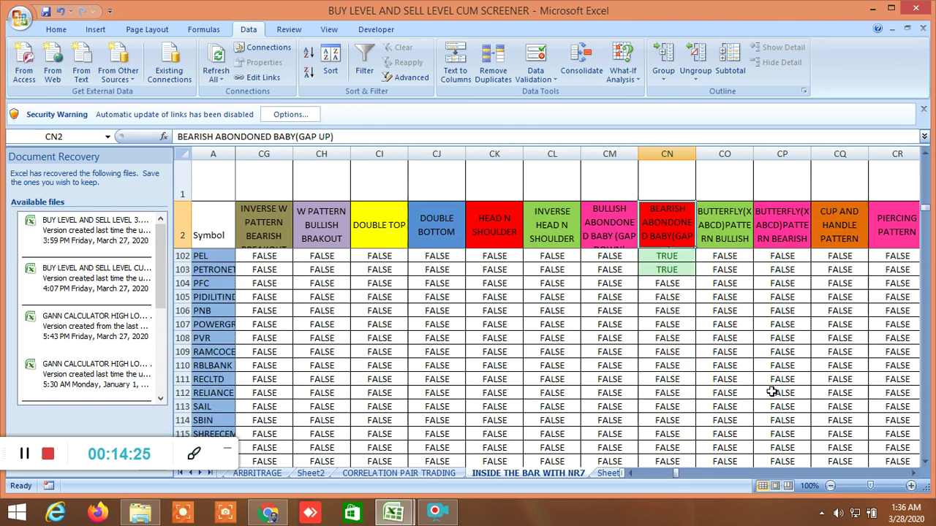
pyautogui.scroll(20, 773, 393)
pyautogui.scroll(9, 744, 366)
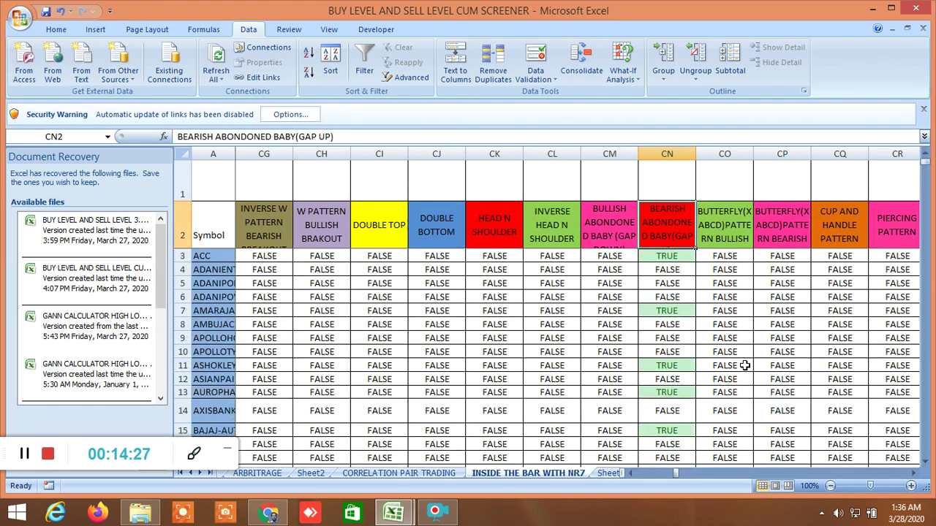
# - Inspect the butterfly, cup and handle, piercing and PATTERN 1 to 6 columns down past the SBIN row and back
pyautogui.click(911, 474)
pyautogui.click(912, 474)
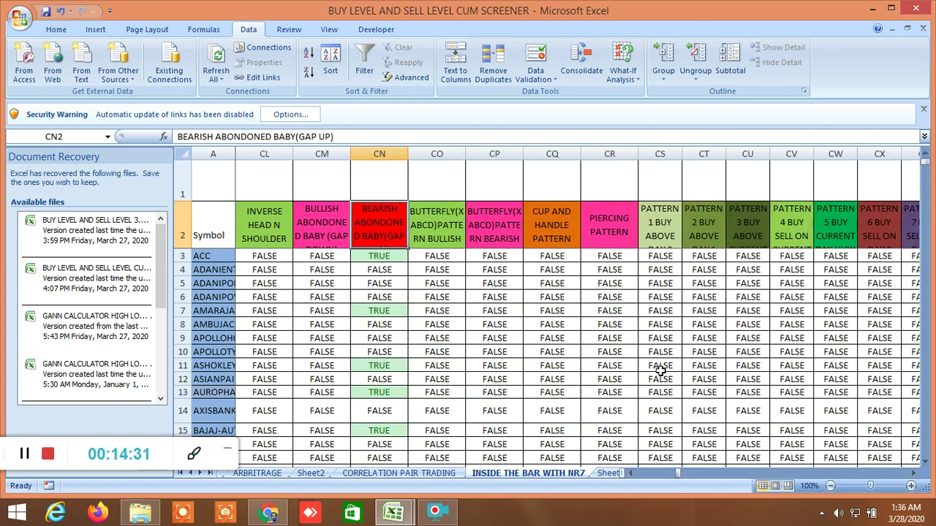
pyautogui.scroll(-20, 660, 371)
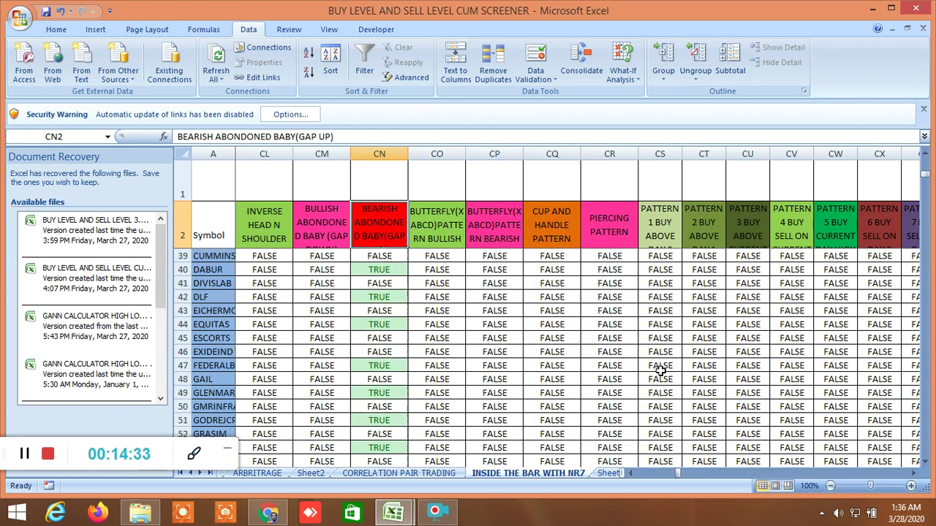
pyautogui.scroll(-19, 660, 371)
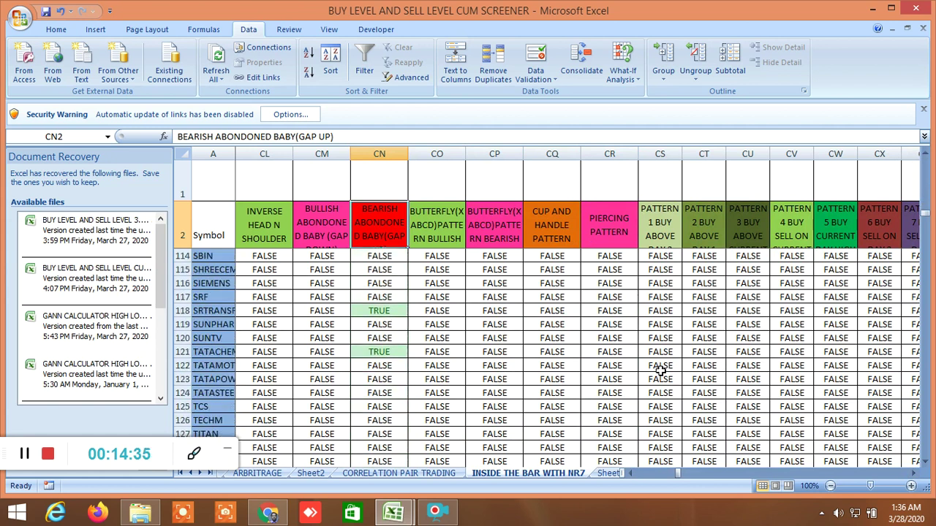
pyautogui.scroll(20, 661, 370)
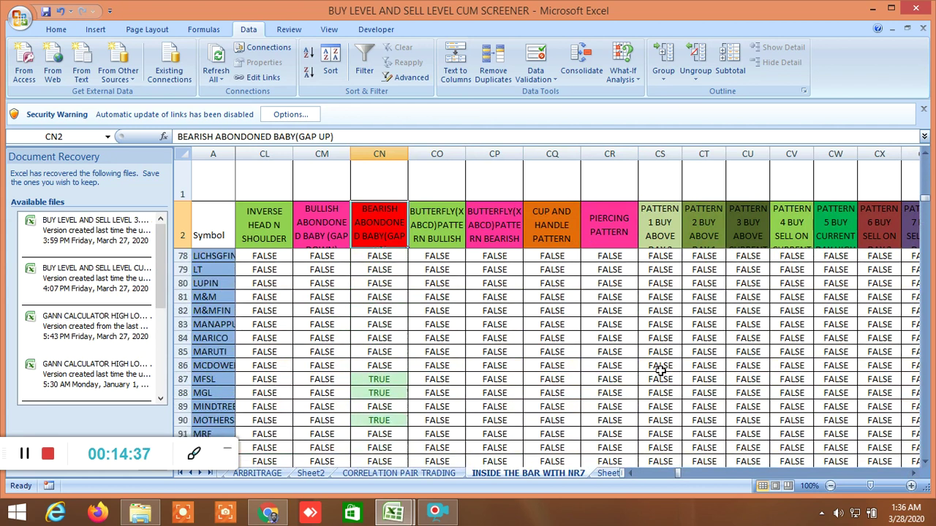
pyautogui.scroll(9, 660, 366)
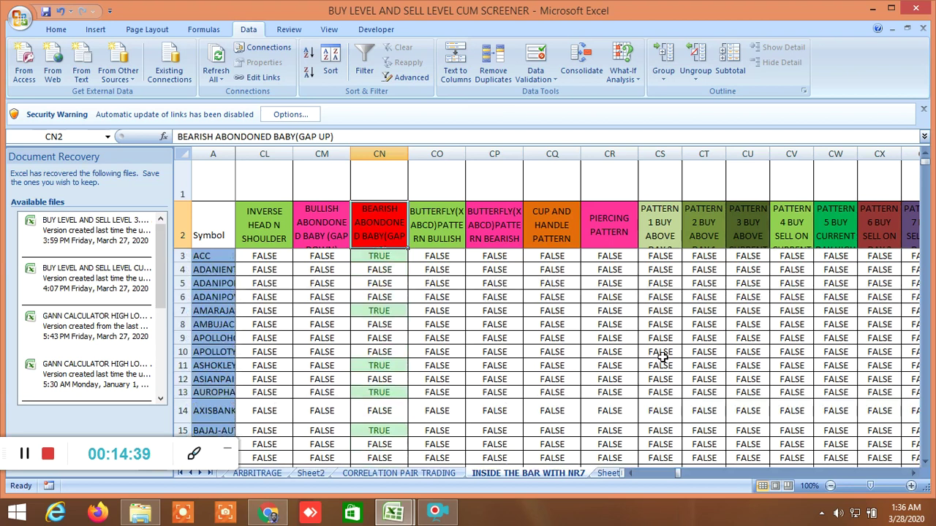
# - Bring up the PATTERN 7, volatility, delivery percentage and traded volume columns and look through their first rows
pyautogui.click(914, 473)
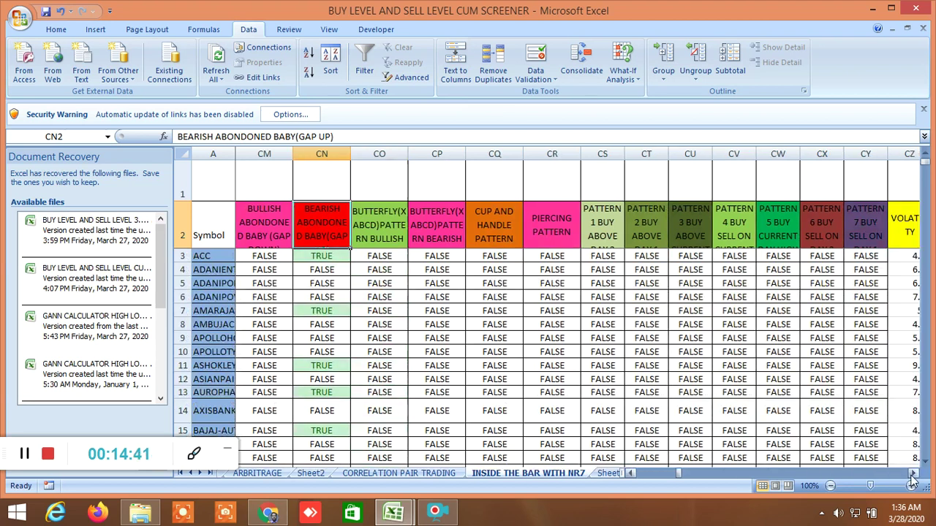
pyautogui.click(913, 473)
pyautogui.click(913, 473)
pyautogui.click(913, 473)
pyautogui.scroll(-17, 577, 355)
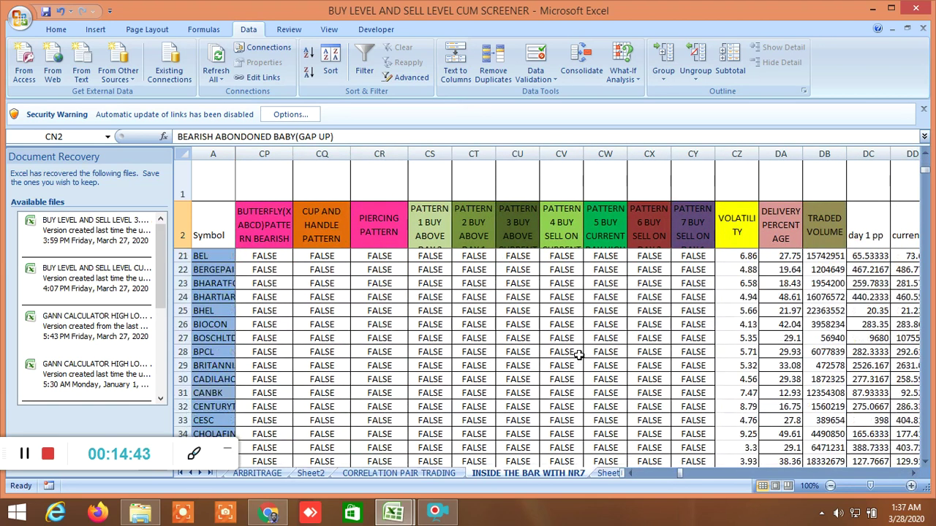
pyautogui.scroll(17, 578, 355)
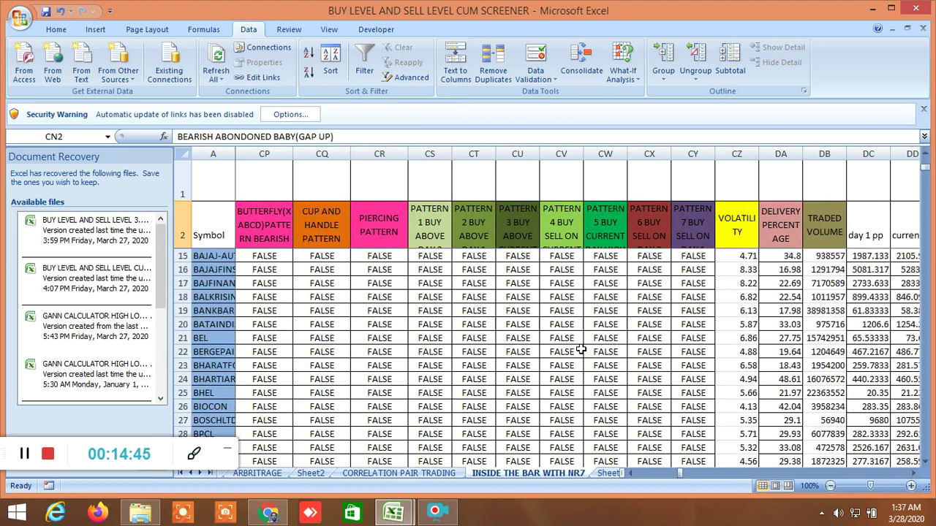
# - Bring up the FIB BUY 7 DAYS and FIB SELL 7 DAYS columns with their targets and inspect the first symbols
pyautogui.click(914, 473)
pyautogui.moveTo(916, 475); pyautogui.dragTo(919, 476)
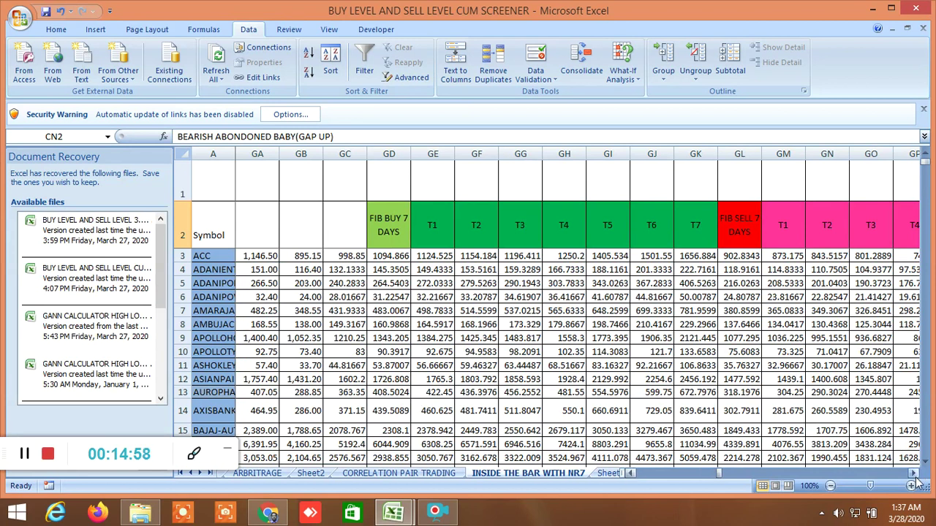
pyautogui.click(917, 477)
pyautogui.click(917, 477)
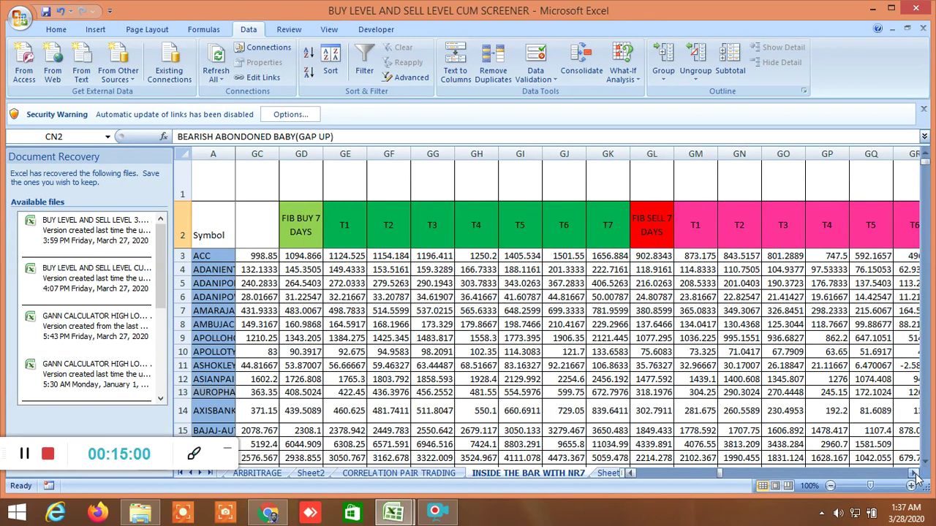
pyautogui.scroll(-5, 635, 380)
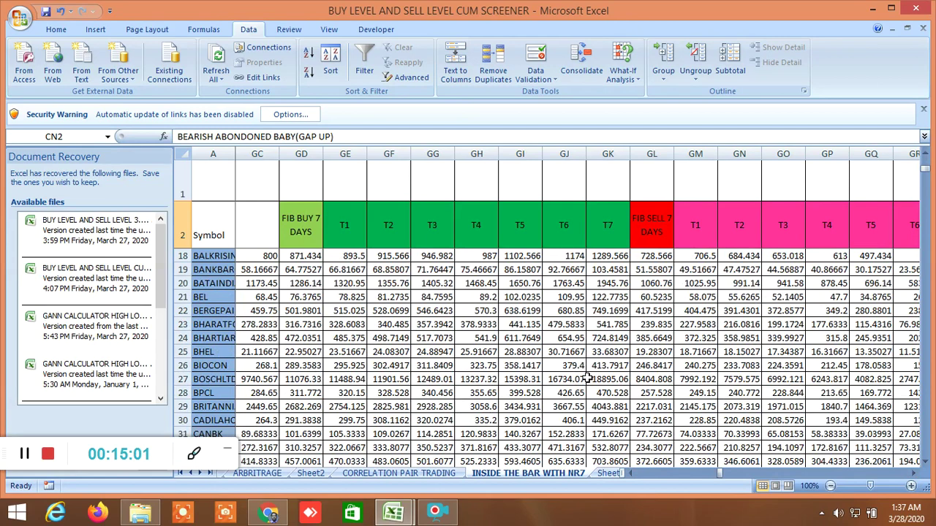
pyautogui.scroll(3, 587, 376)
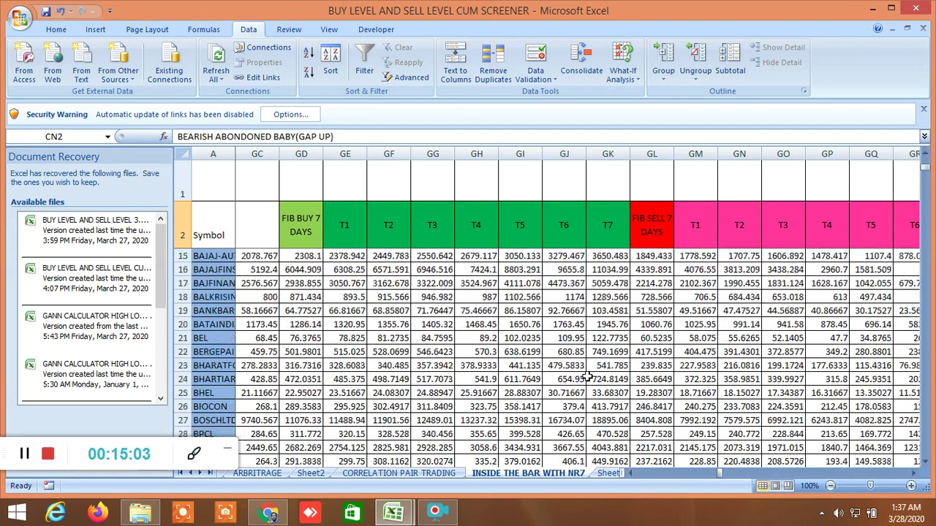
# - Inspect the 7-day Fibonacci buy and sell levels through the commodity rows and the second symbol list down to VEDL
pyautogui.scroll(-20, 813, 459)
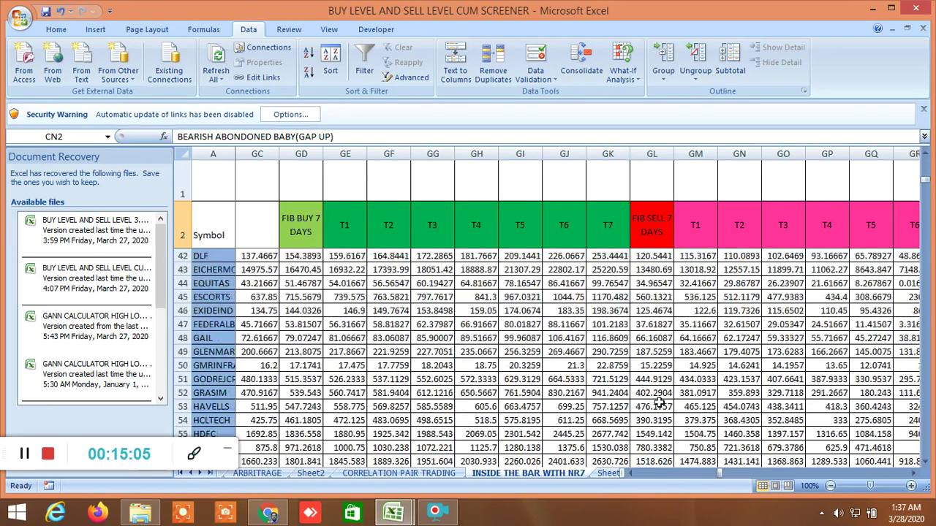
pyautogui.scroll(-20, 642, 402)
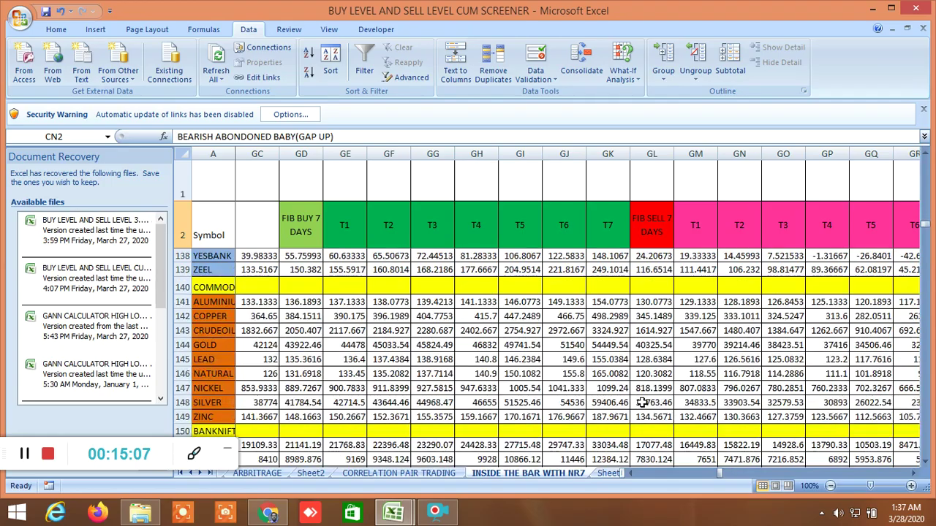
pyautogui.rightClick(643, 402)
pyautogui.scroll(-14, 542, 382)
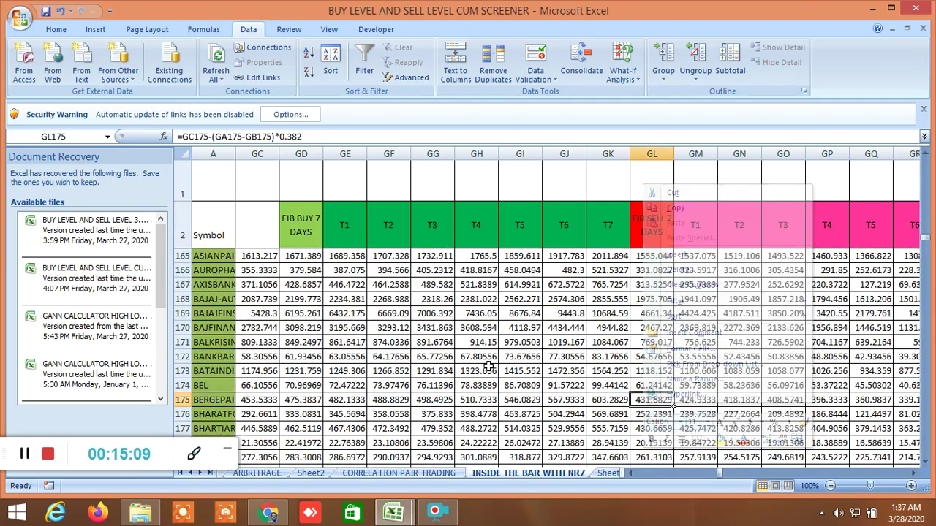
pyautogui.scroll(-20, 512, 373)
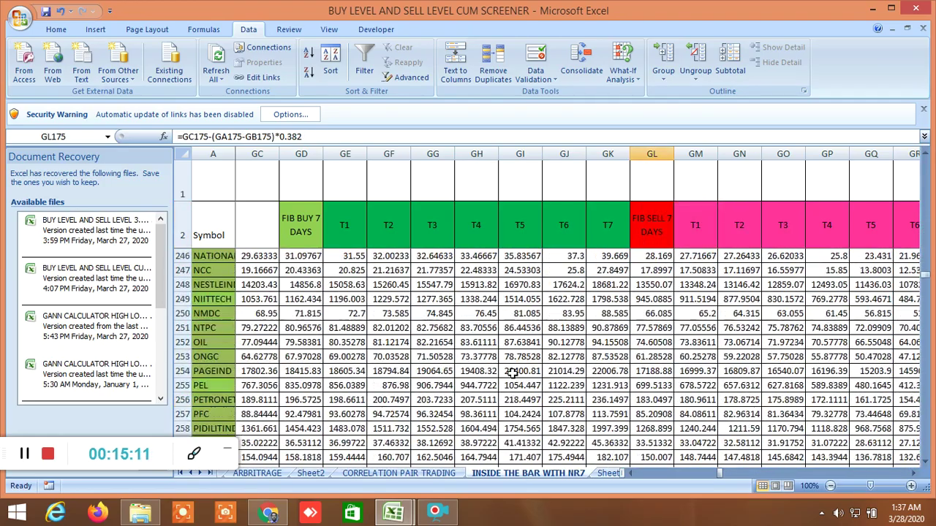
pyautogui.scroll(20, 513, 373)
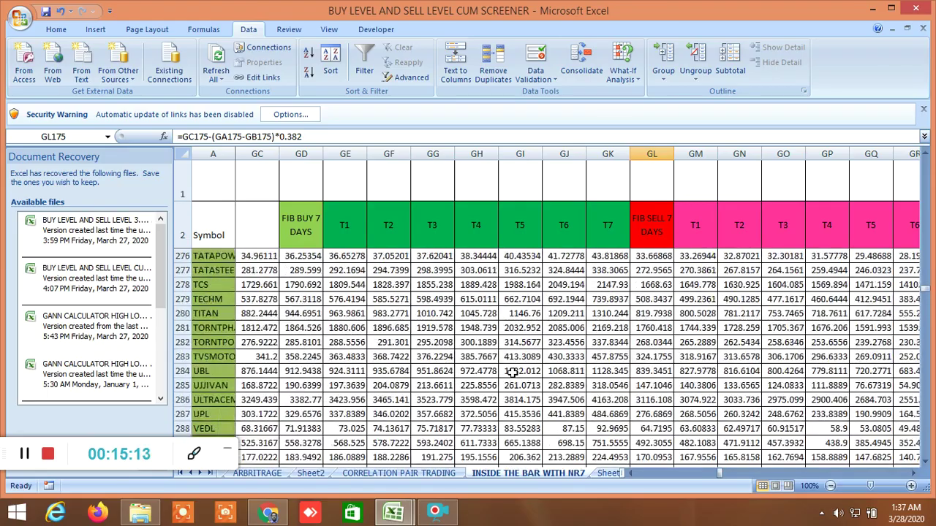
# - Return to the NIFTY and first futures rows and look through the 5, 3, 1, 15 and 30-day Fibonacci levels with their LTP positions
pyautogui.scroll(17, 517, 366)
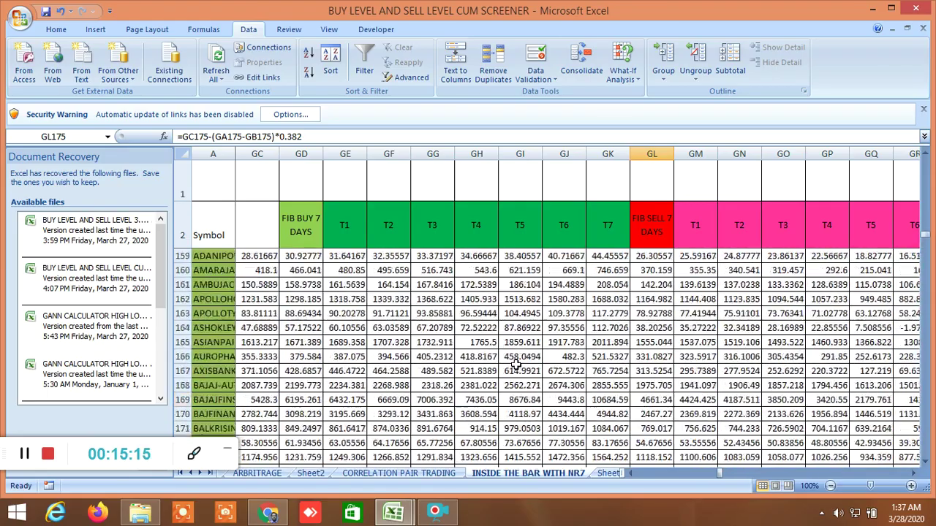
pyautogui.scroll(-1, 517, 363)
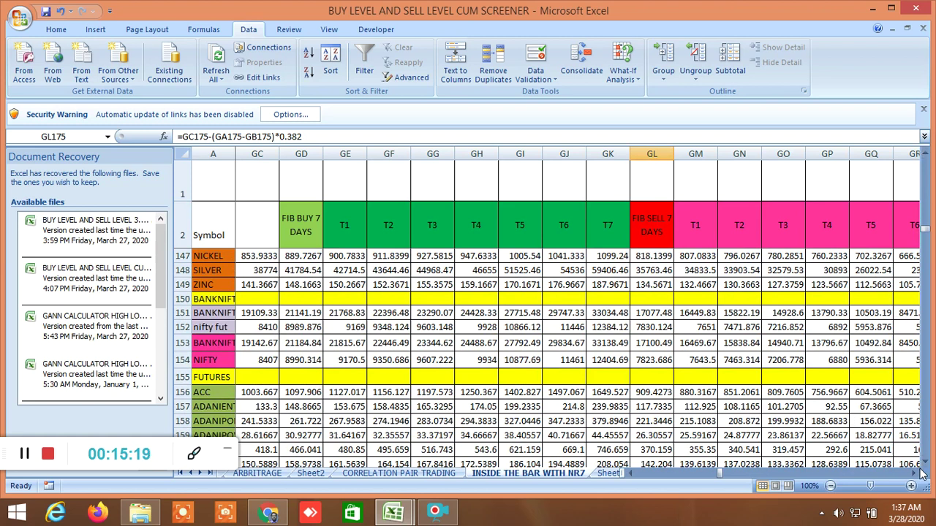
pyautogui.hscroll(20, 915, 475)
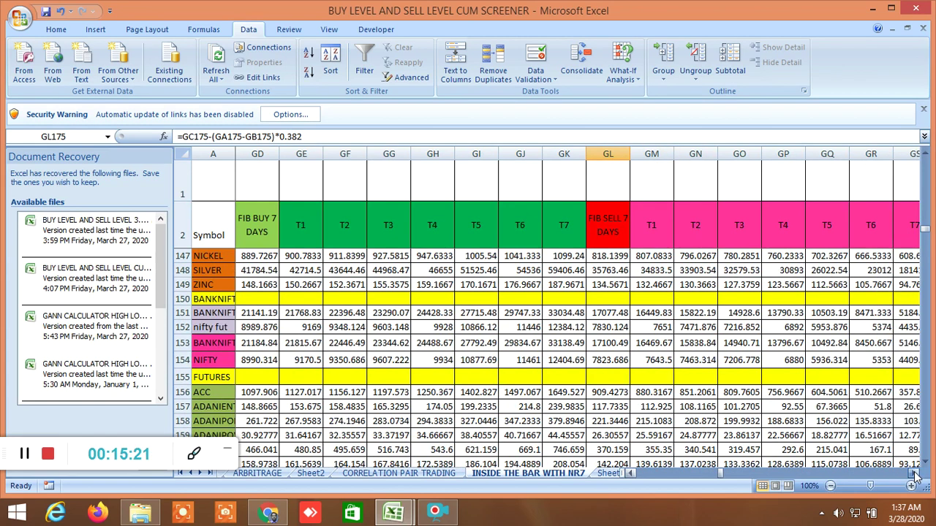
pyautogui.hscroll(20, 915, 475)
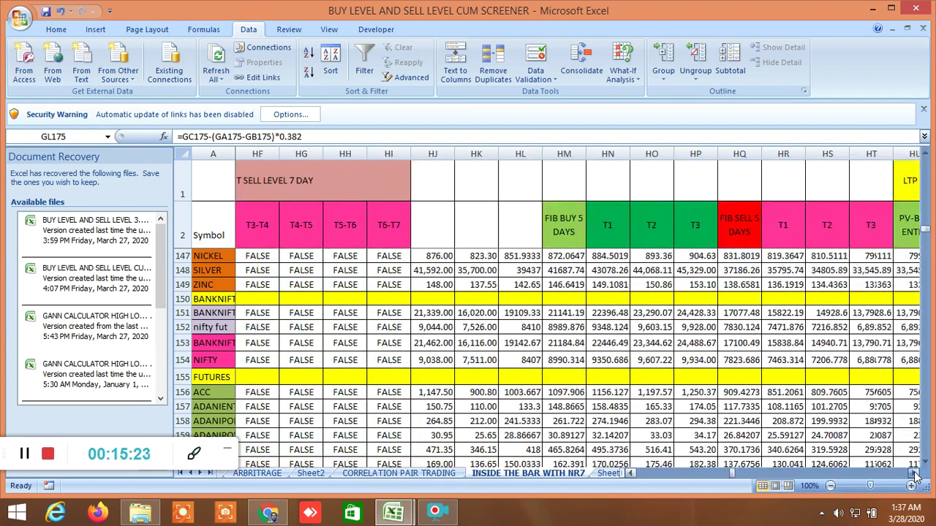
pyautogui.hscroll(20, 915, 476)
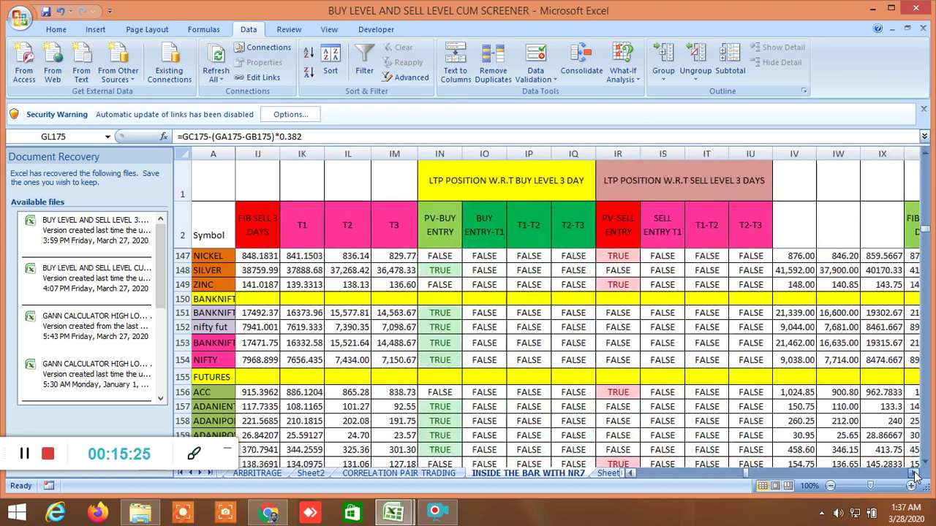
pyautogui.hscroll(18, 916, 476)
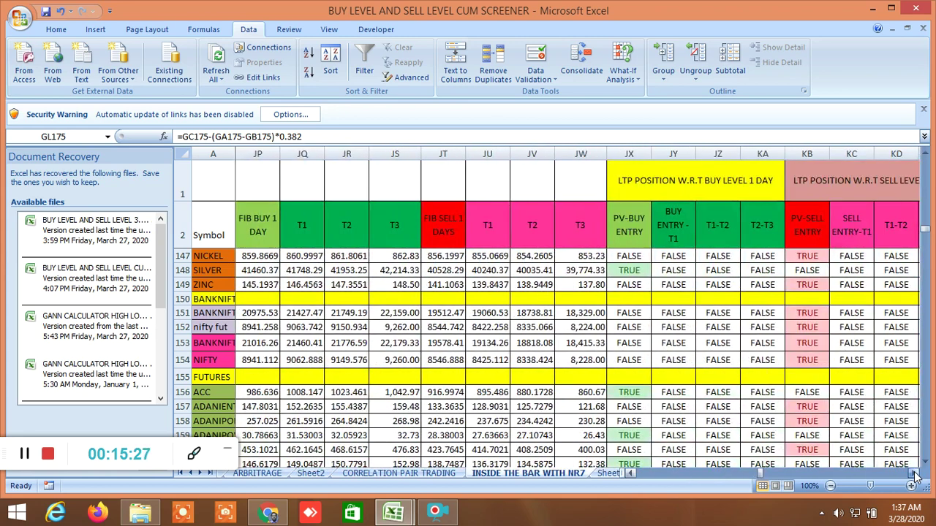
pyautogui.hscroll(9, 916, 475)
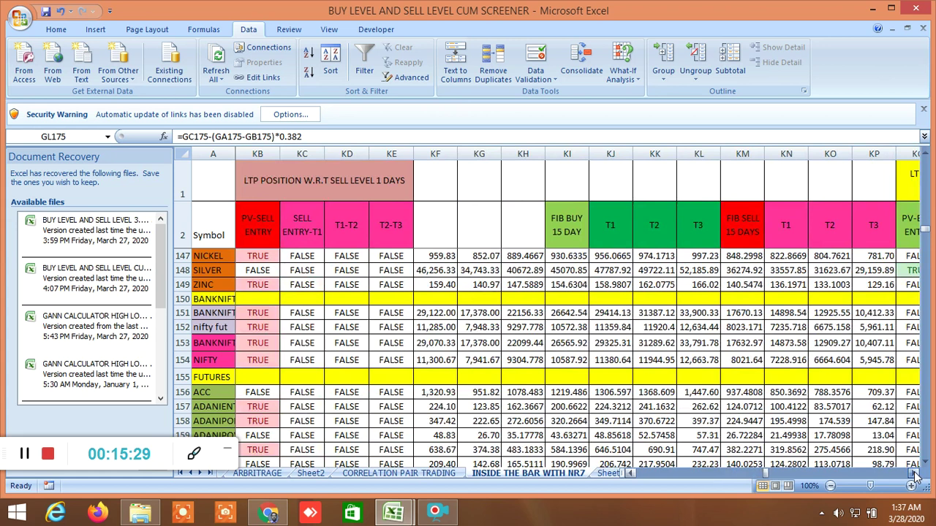
pyautogui.hscroll(8, 916, 475)
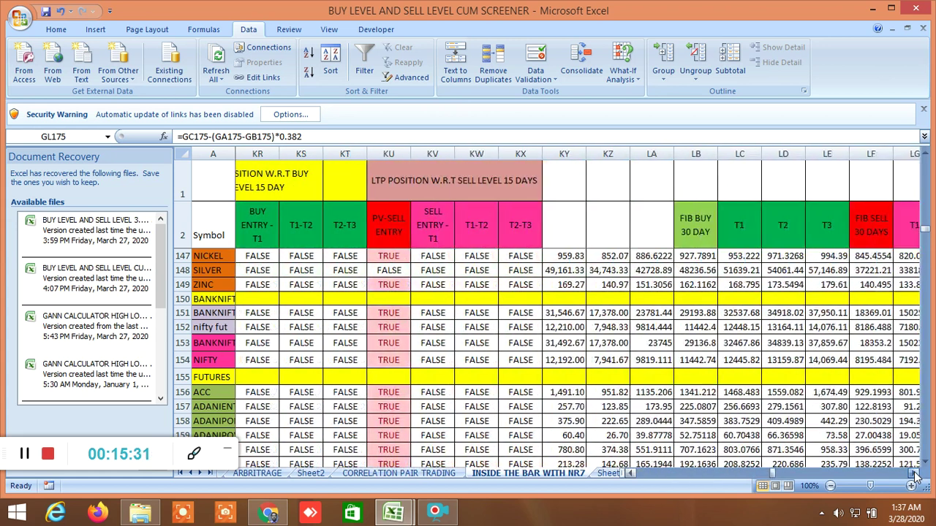
# - Look through the 7-14-21 crossover and close comparison columns, followed by the CPR and pivot point columns from 7 days down to 1 day
pyautogui.hscroll(8, 915, 475)
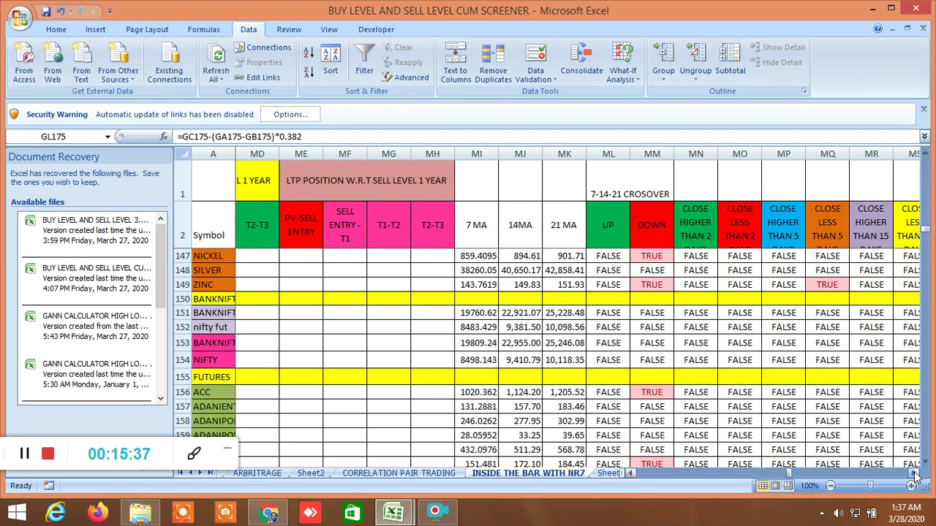
pyautogui.hscroll(6, 916, 476)
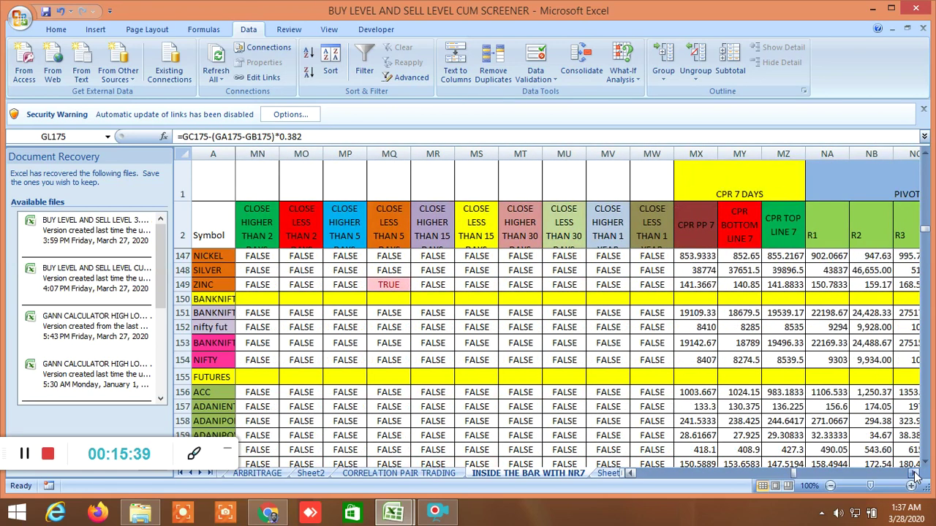
pyautogui.hscroll(18, 915, 476)
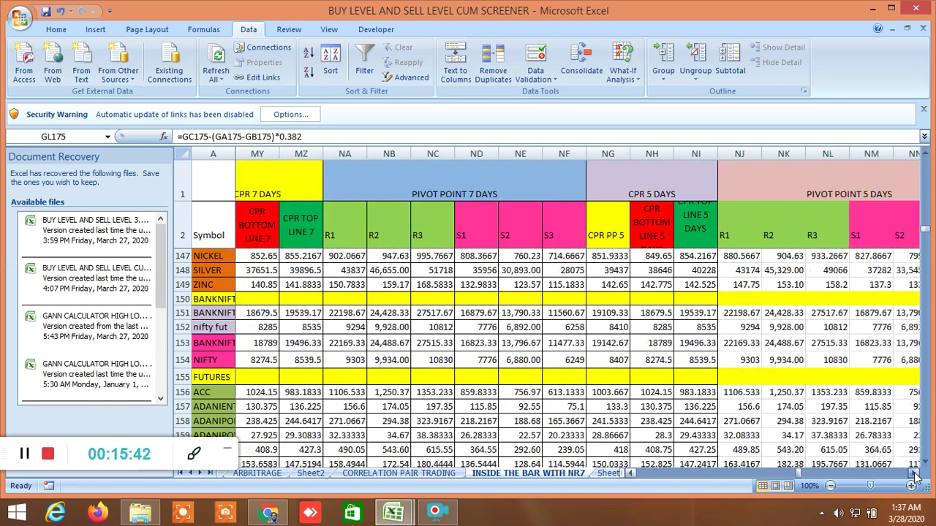
pyautogui.hscroll(20, 916, 475)
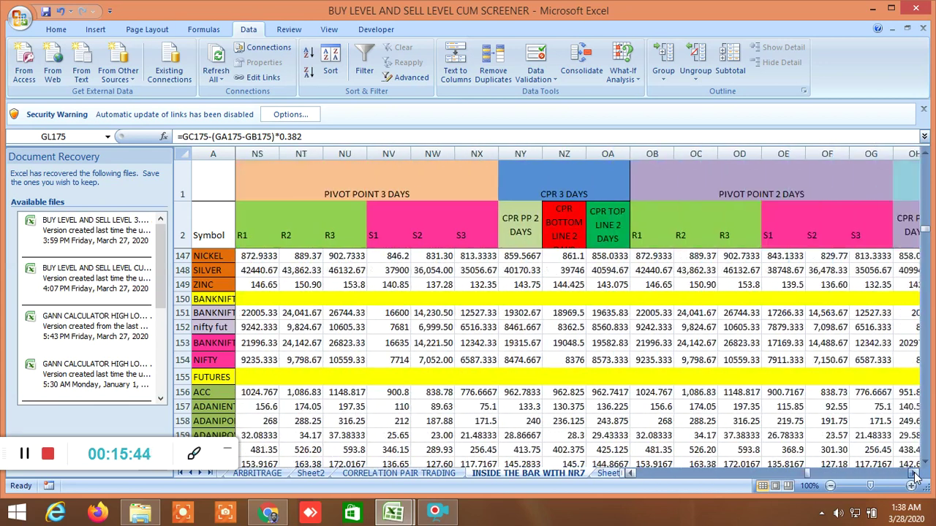
pyautogui.hscroll(6, 915, 475)
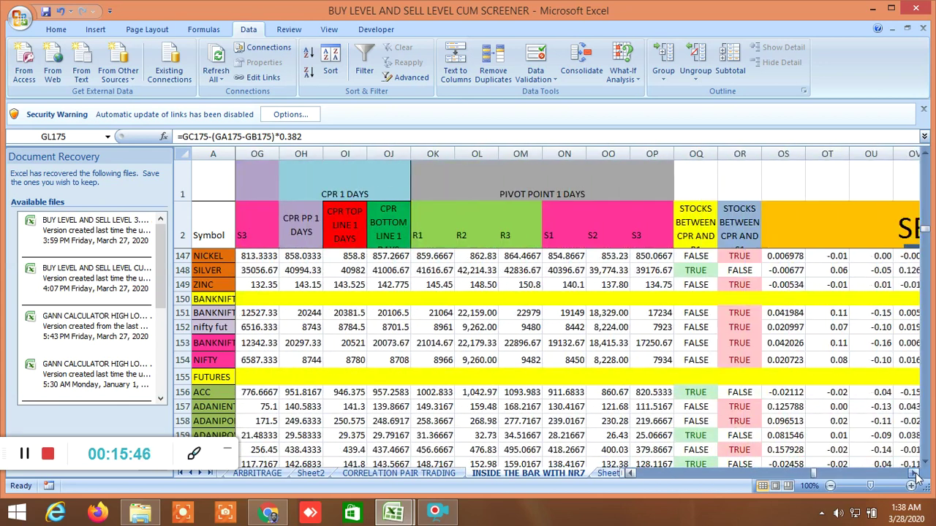
# - Go past the SEE NEXT SECTION columns and inspect the daily-volatility Fibonacci levels, from FIB BUY ENTRY R1-R9 through FIB SELL ENTRY S1-S9
pyautogui.hscroll(14, 915, 475)
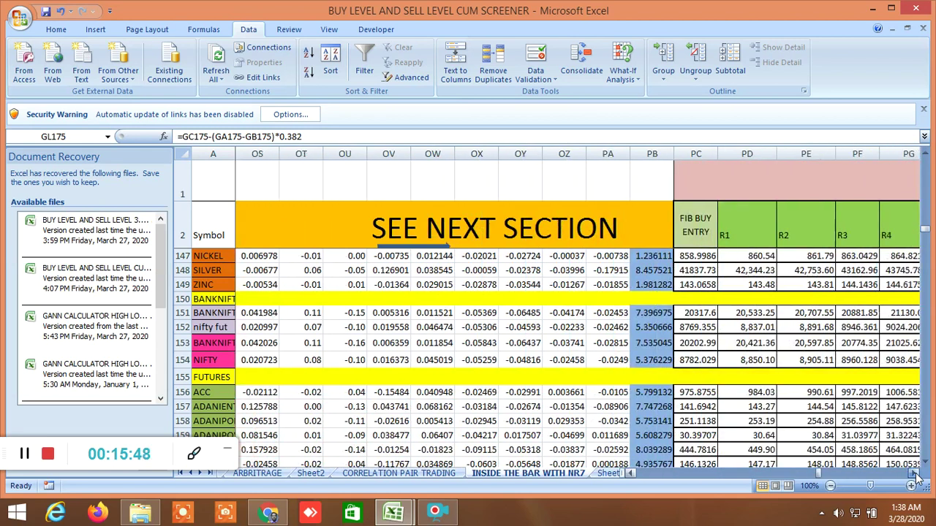
pyautogui.hscroll(4, 916, 475)
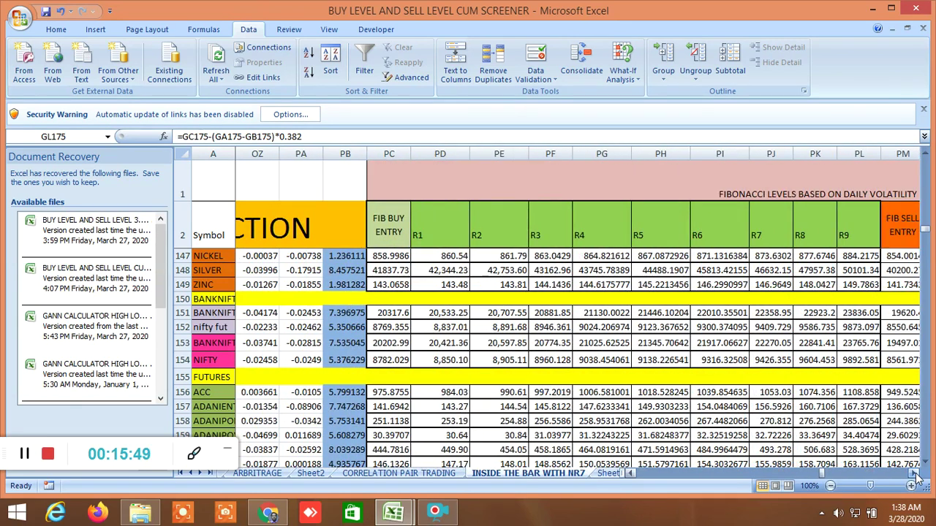
pyautogui.hscroll(2, 915, 475)
pyautogui.hscroll(1, 916, 475)
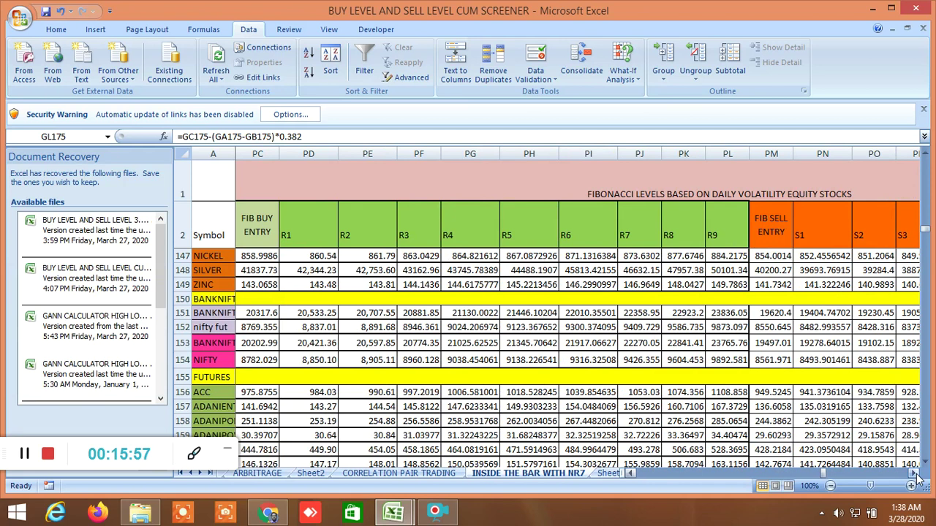
pyautogui.hscroll(4, 915, 475)
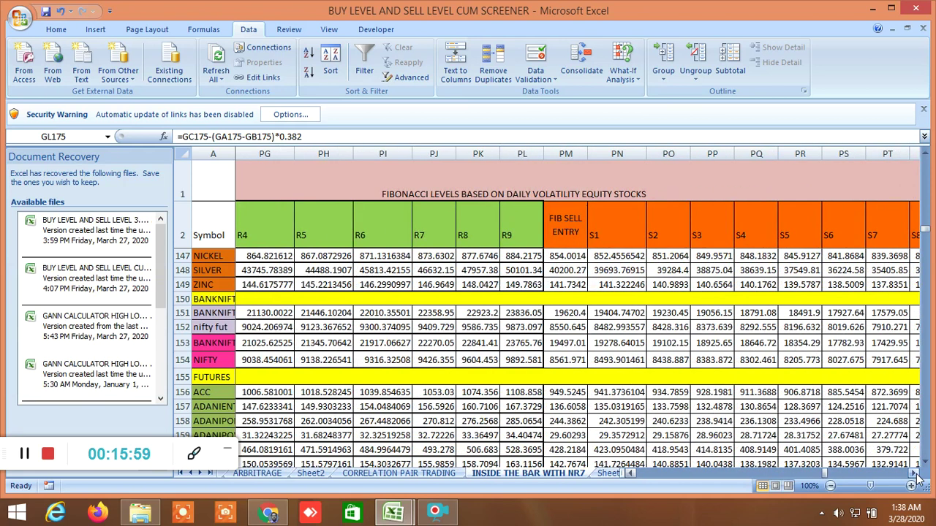
pyautogui.hscroll(10, 916, 475)
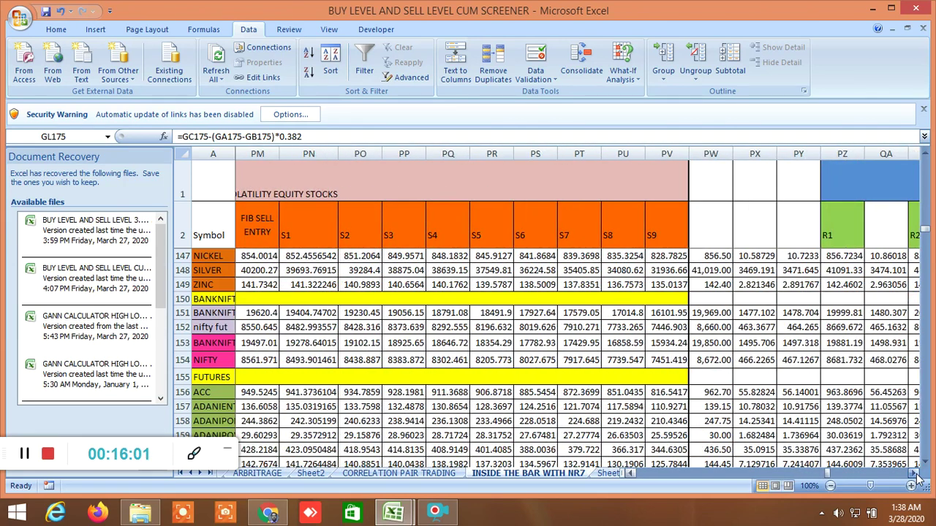
# - Inspect the volatility-based GAN ANGLE CALCULATION columns, from resistances R1 to R11 through supports S1 to S11
pyautogui.hscroll(3, 916, 475)
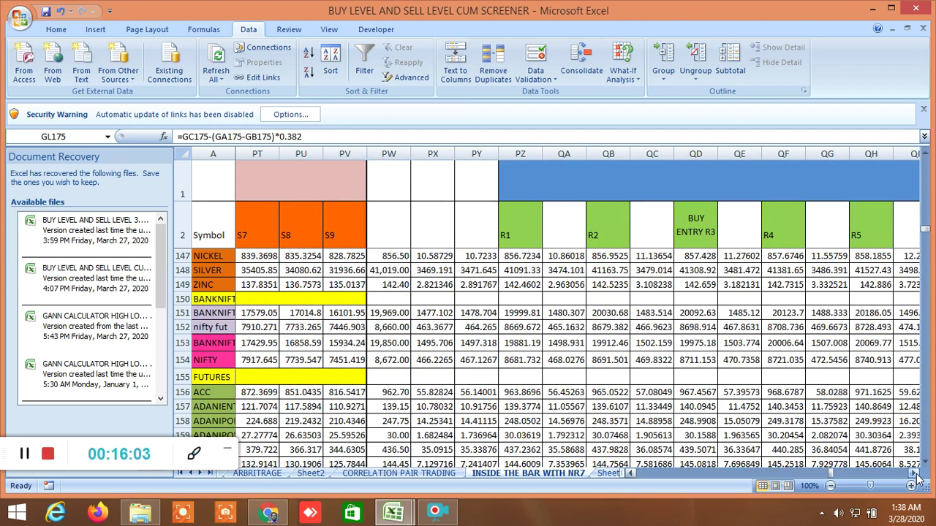
pyautogui.hscroll(4, 917, 476)
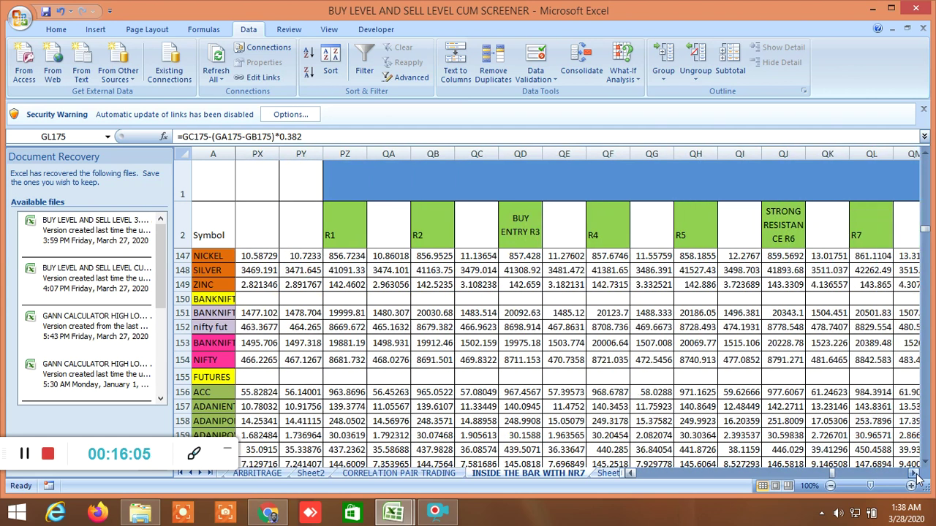
pyautogui.hscroll(5, 917, 476)
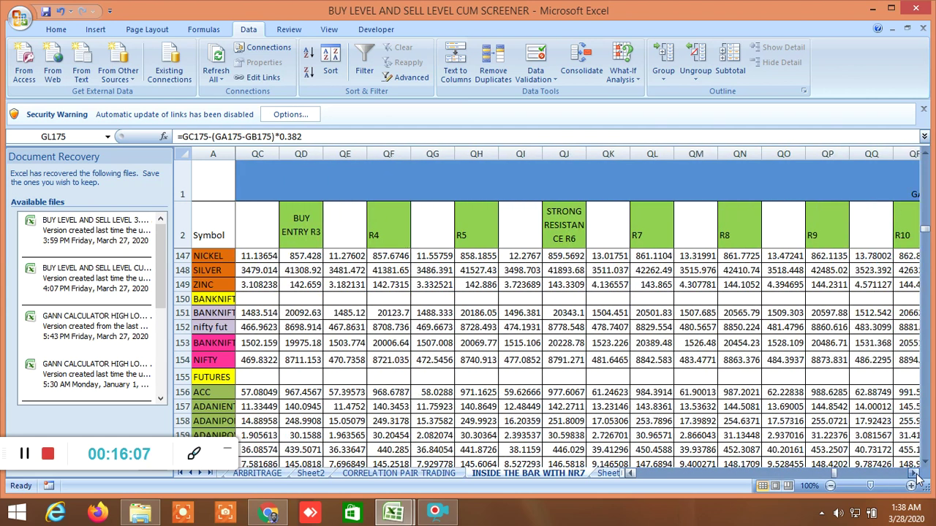
pyautogui.hscroll(10, 917, 476)
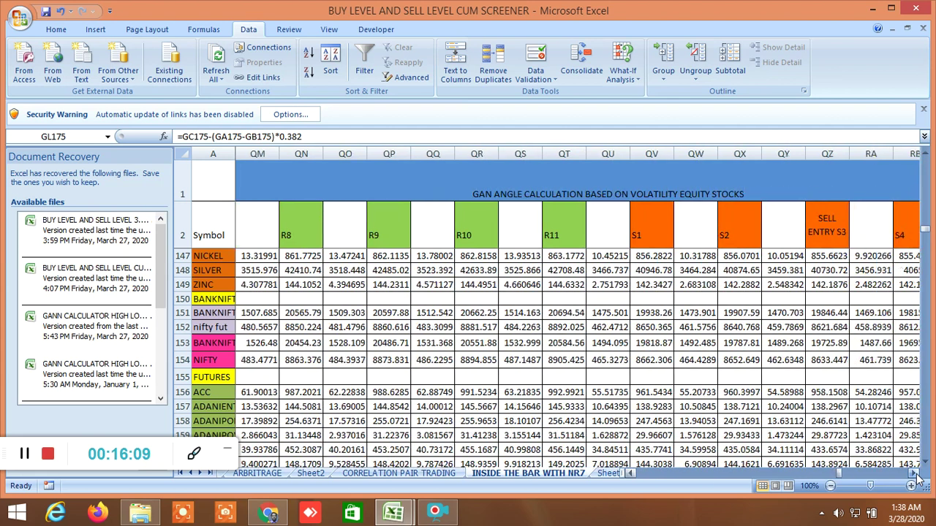
pyautogui.hscroll(6, 917, 476)
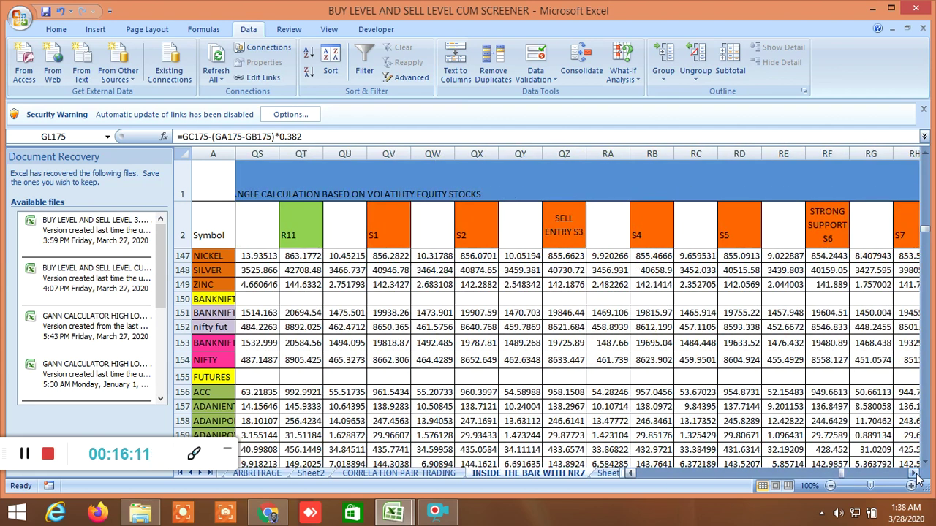
pyautogui.hscroll(1, 917, 476)
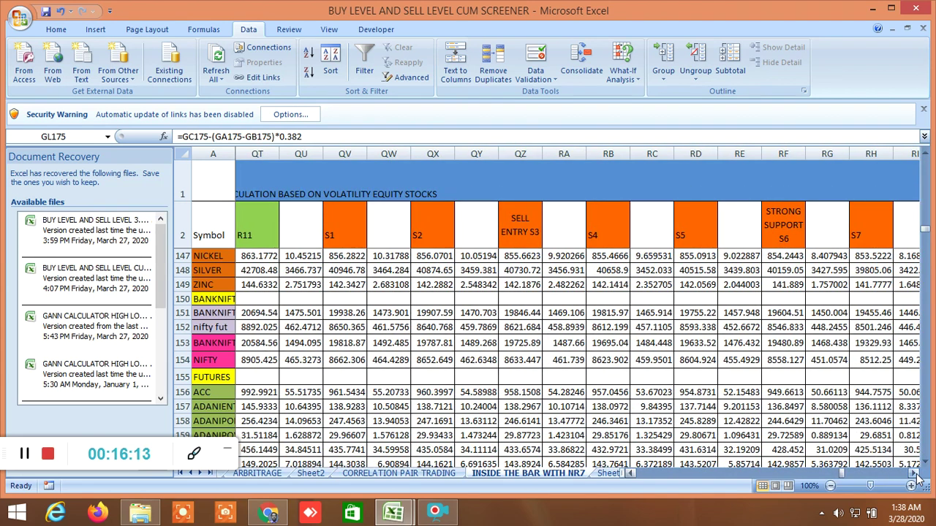
pyautogui.hscroll(5, 917, 476)
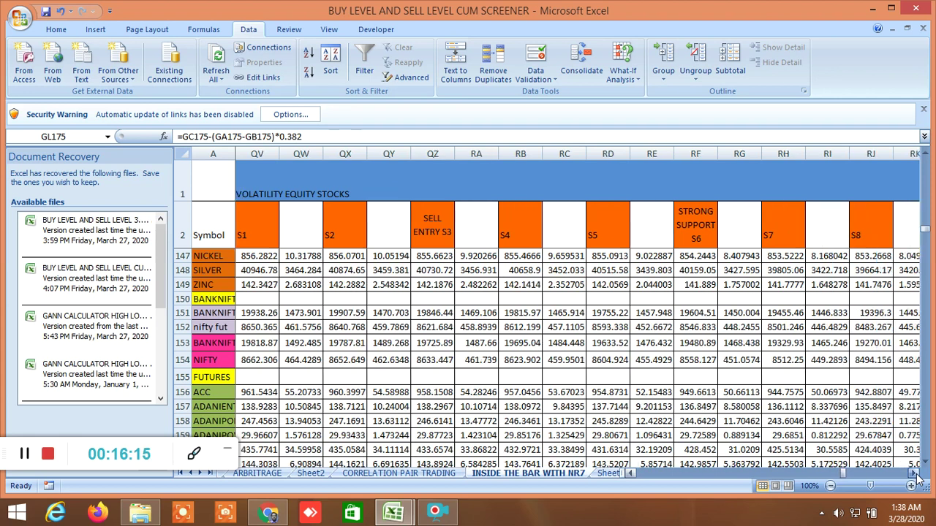
pyautogui.hscroll(5, 917, 476)
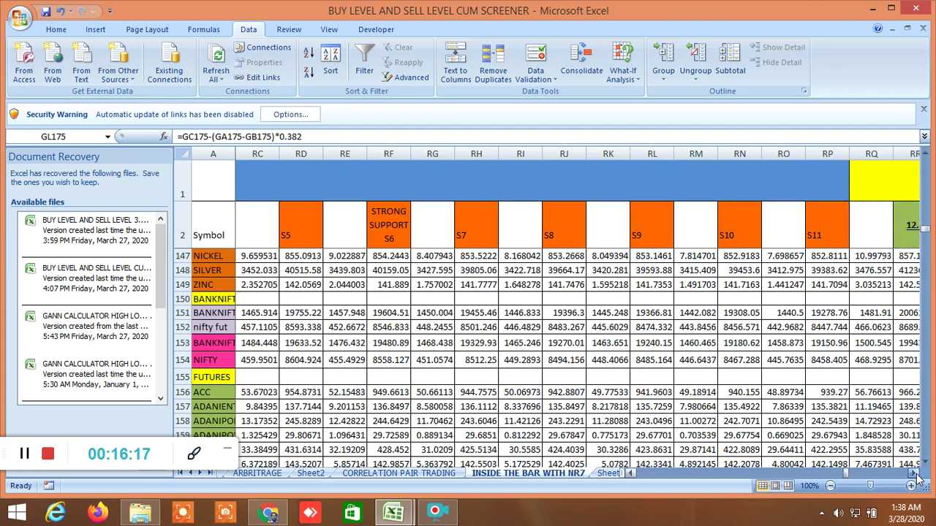
# - Bring up the GANN DEGREE BASED ON VOLATILITY section and inspect its green degree columns from 12.5 to 360
pyautogui.hscroll(7, 917, 476)
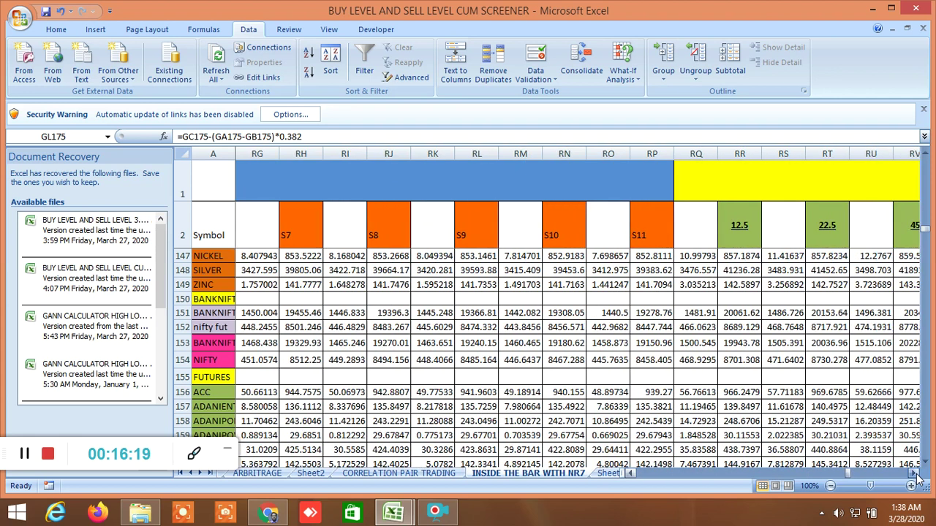
pyautogui.hscroll(4, 917, 476)
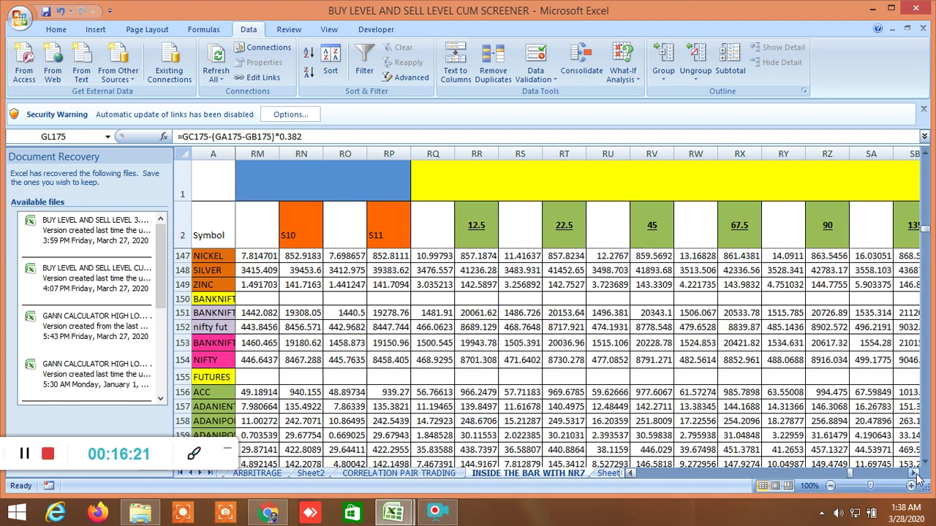
pyautogui.hscroll(2, 917, 476)
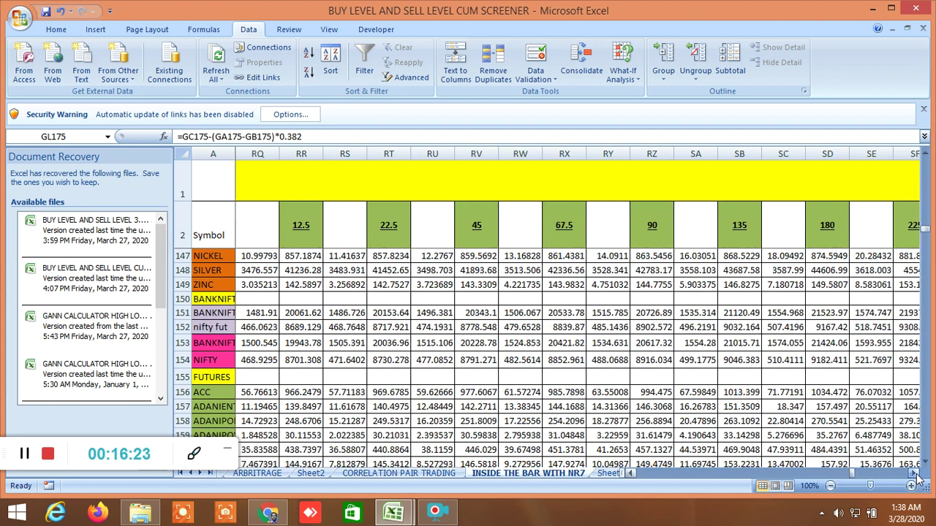
pyautogui.hscroll(6, 917, 476)
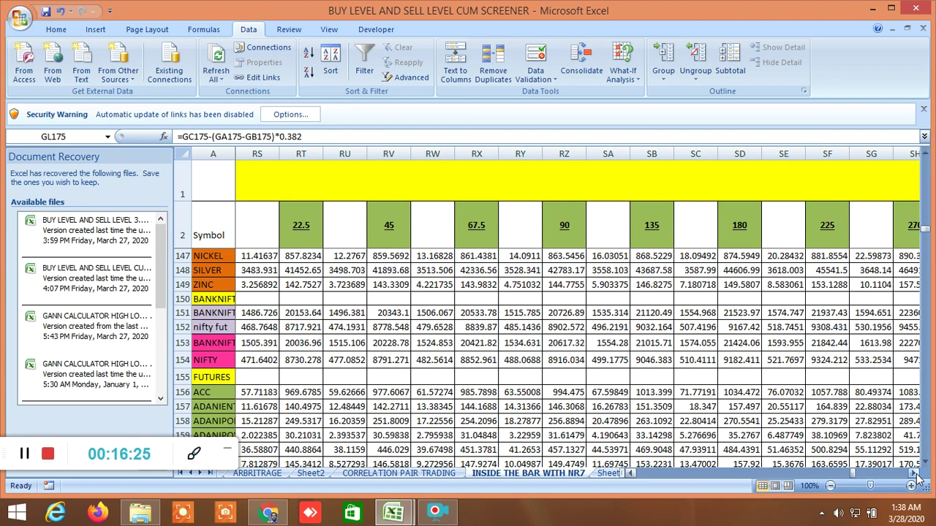
pyautogui.hscroll(5, 917, 476)
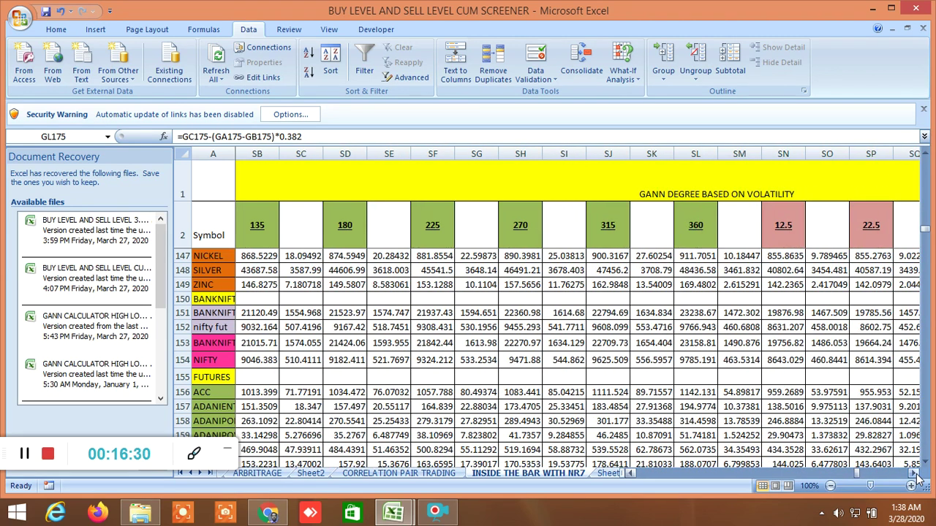
# - Inspect the red degree columns of the GANN DEGREE BASED ON VOLATILITY section from 12.5 towards 360
pyautogui.hscroll(1, 917, 476)
pyautogui.hscroll(1, 917, 476)
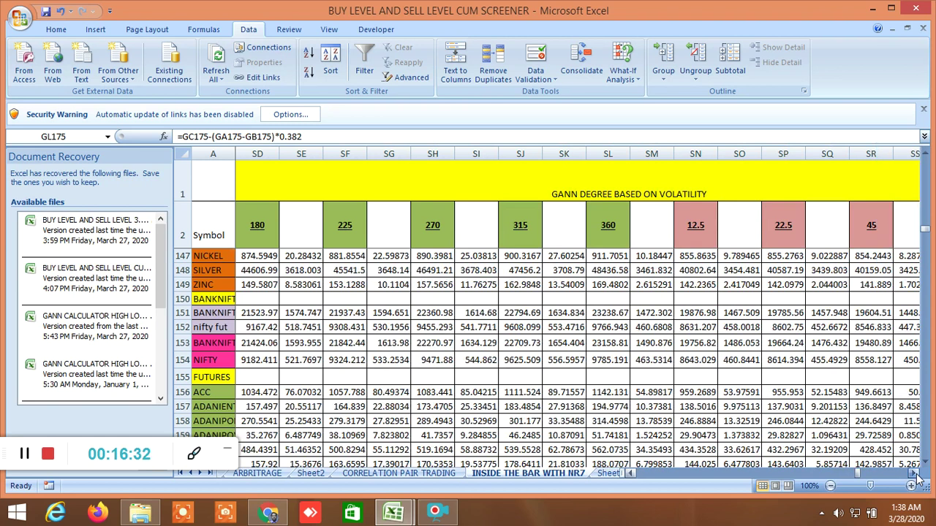
pyautogui.hscroll(2, 917, 476)
pyautogui.hscroll(8, 917, 476)
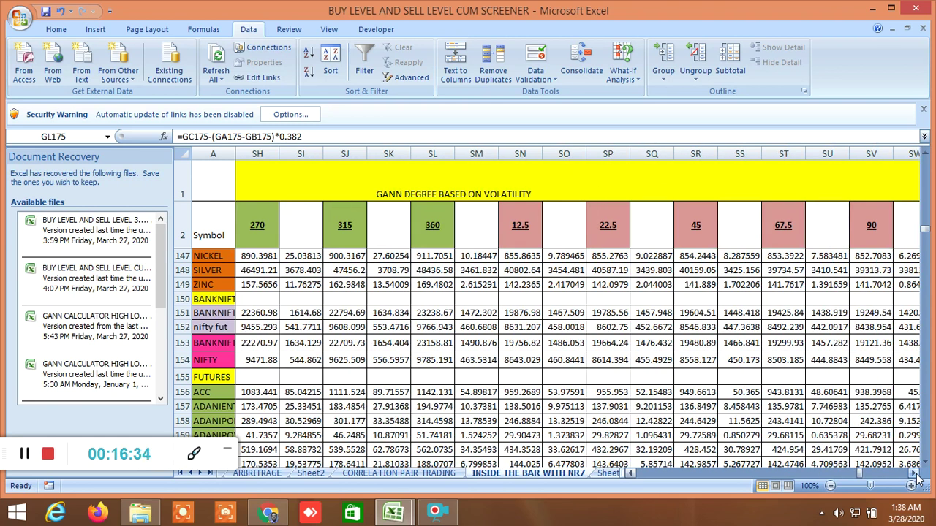
pyautogui.hscroll(4, 917, 476)
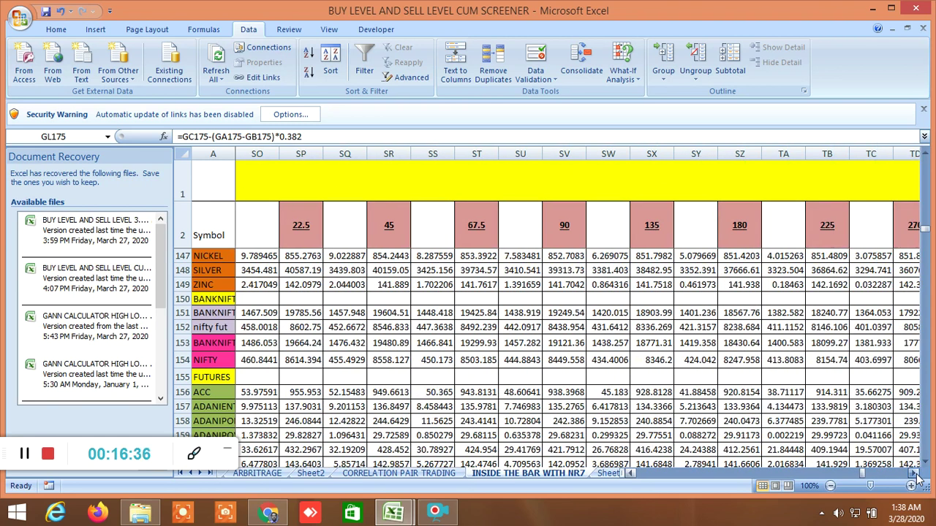
pyautogui.hscroll(6, 917, 476)
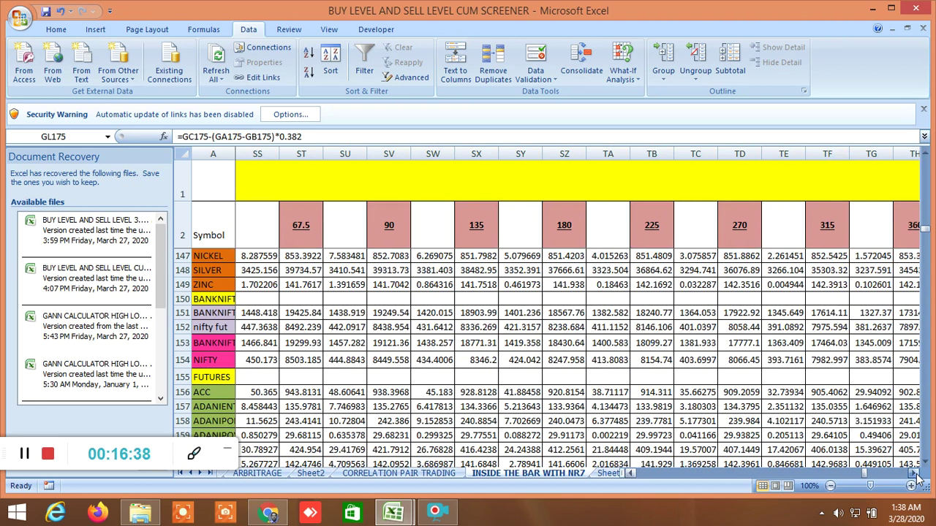
# - Bring up the FIBONACCI LEVELS BASED ON 1 STANDARD DEVIATION section and inspect its FIB BUY ENTRY and R1 to R9 columns
pyautogui.hscroll(6, 917, 476)
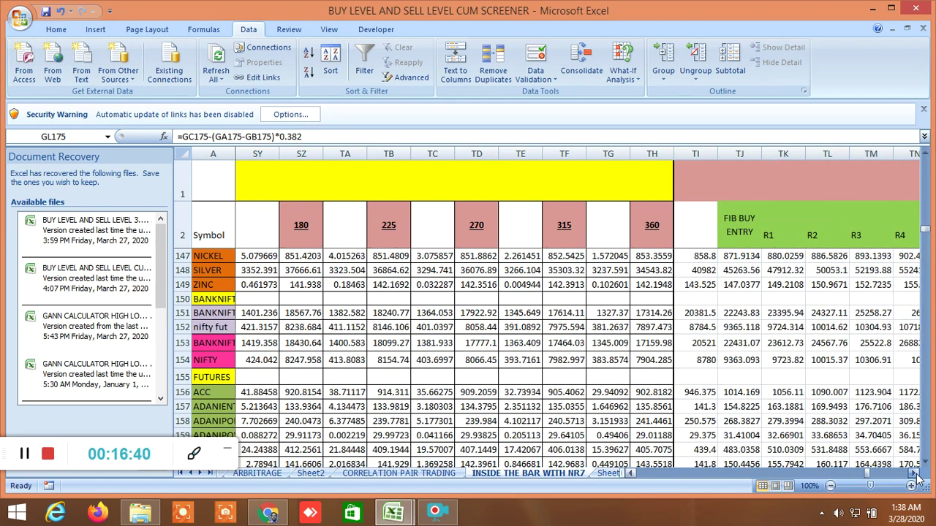
pyautogui.click(917, 476)
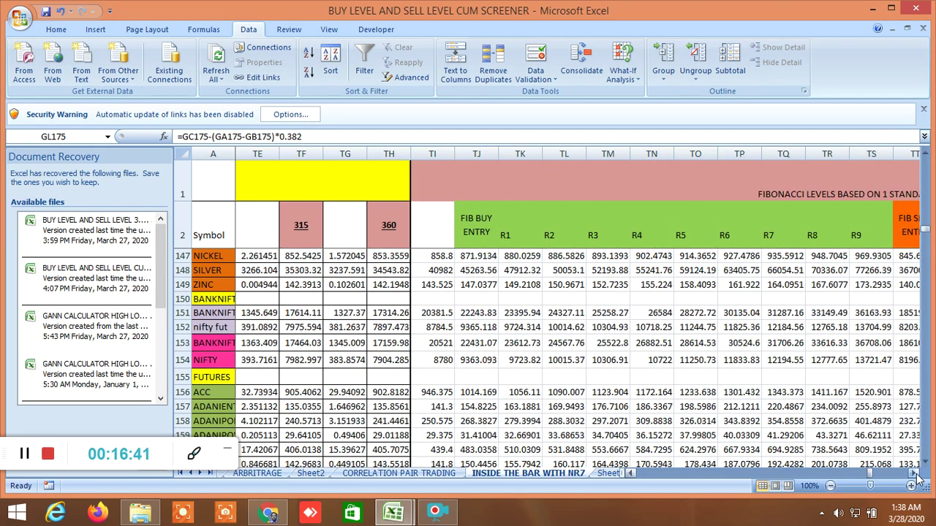
pyautogui.click(917, 476)
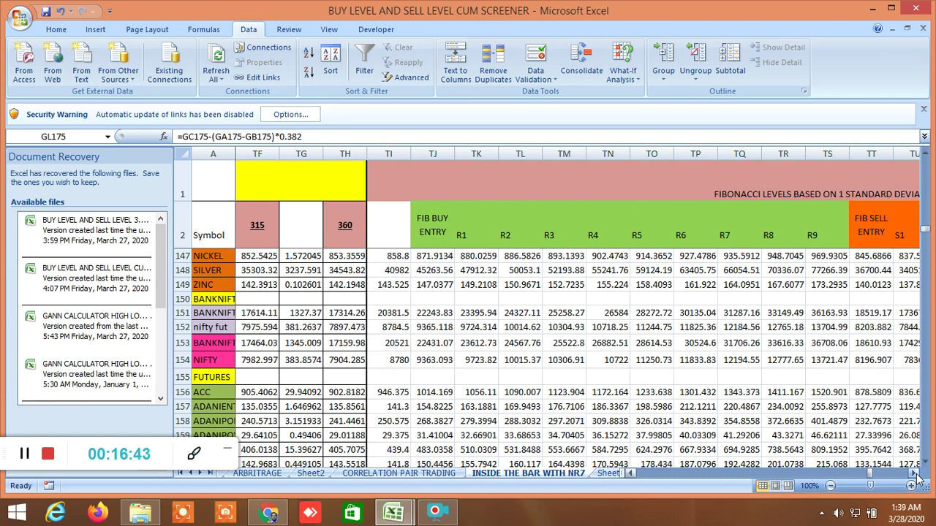
pyautogui.click(916, 476)
pyautogui.click(917, 476)
pyautogui.click(917, 476)
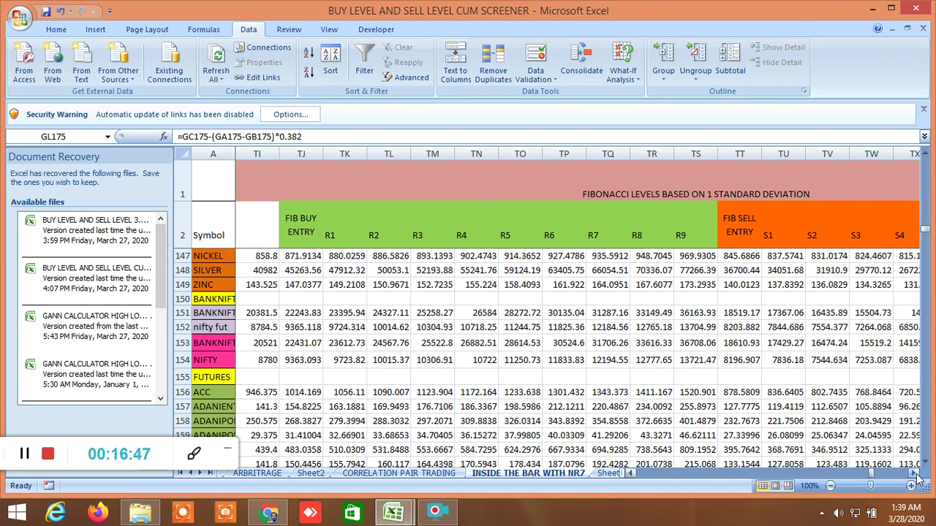
pyautogui.click(917, 476)
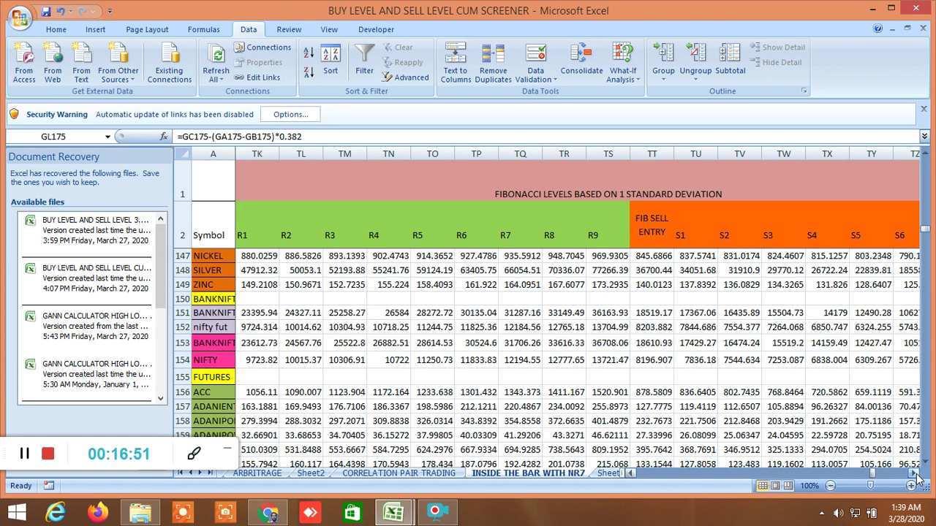
# - Inspect the FIB SELL ENTRY and S1 to S9 columns of the one-standard-deviation Fibonacci section
pyautogui.click(916, 473)
pyautogui.click(917, 473)
pyautogui.click(916, 473)
pyautogui.click(917, 474)
pyautogui.click(916, 473)
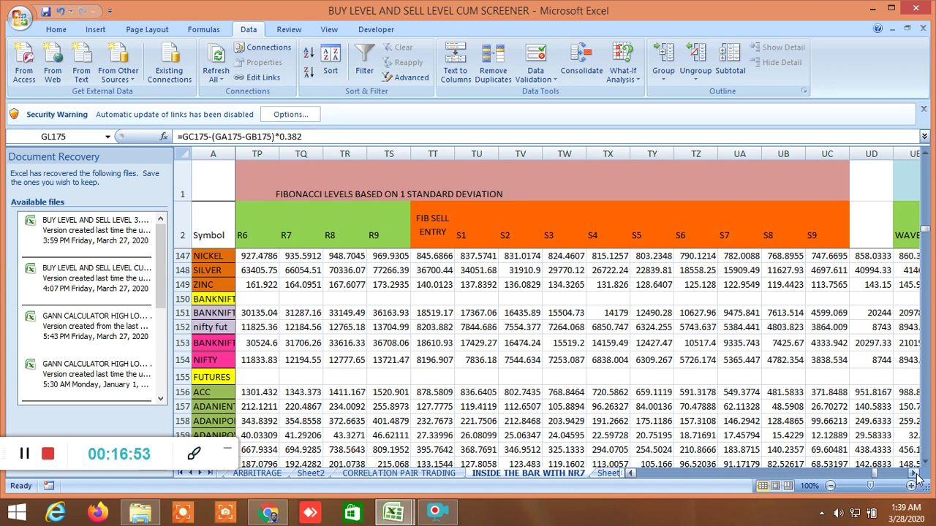
# - Bring up the volatility-based Elliot wave calculation and inspect its green columns from WAVE 1 through the A, B and C corrections
pyautogui.click(916, 476)
pyautogui.click(917, 475)
pyautogui.click(916, 475)
pyautogui.click(917, 476)
pyautogui.click(917, 475)
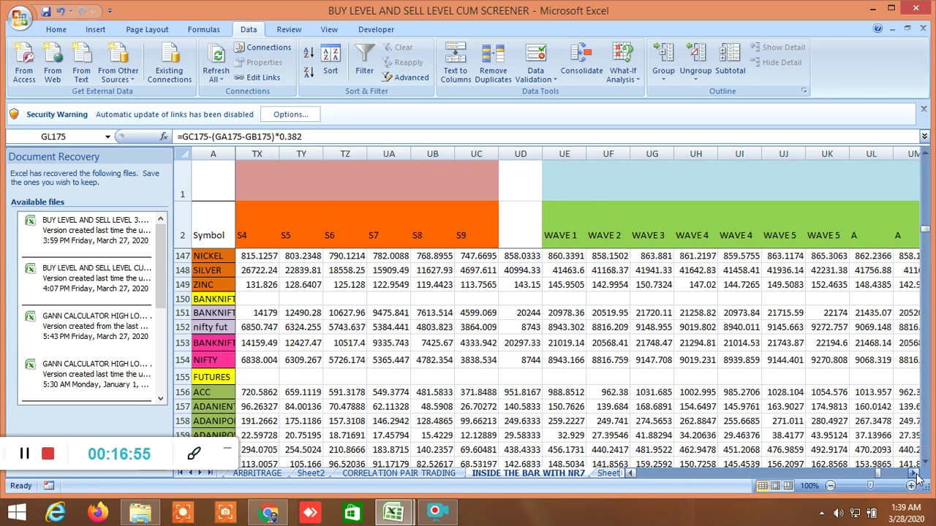
pyautogui.click(916, 476)
pyautogui.click(917, 475)
pyautogui.click(916, 476)
pyautogui.click(916, 476)
pyautogui.click(916, 476)
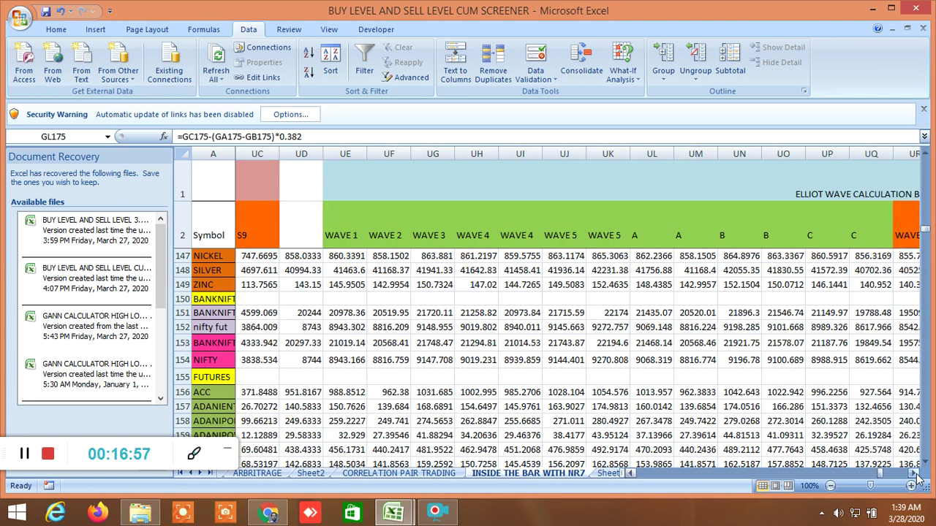
# - Inspect the orange columns of the volatility-based Elliot wave calculation, from WAVE 1 through the A, B and C corrections
pyautogui.click(917, 476)
pyautogui.click(916, 475)
pyautogui.click(917, 476)
pyautogui.click(916, 476)
pyautogui.click(917, 476)
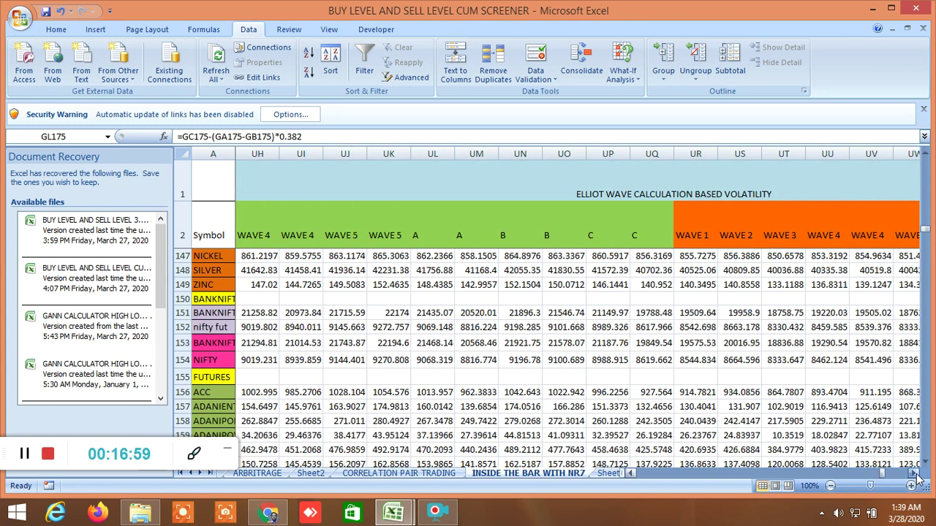
pyautogui.click(917, 475)
pyautogui.click(916, 475)
pyautogui.click(916, 475)
pyautogui.click(916, 475)
pyautogui.click(917, 475)
pyautogui.click(916, 475)
pyautogui.click(916, 475)
pyautogui.click(916, 476)
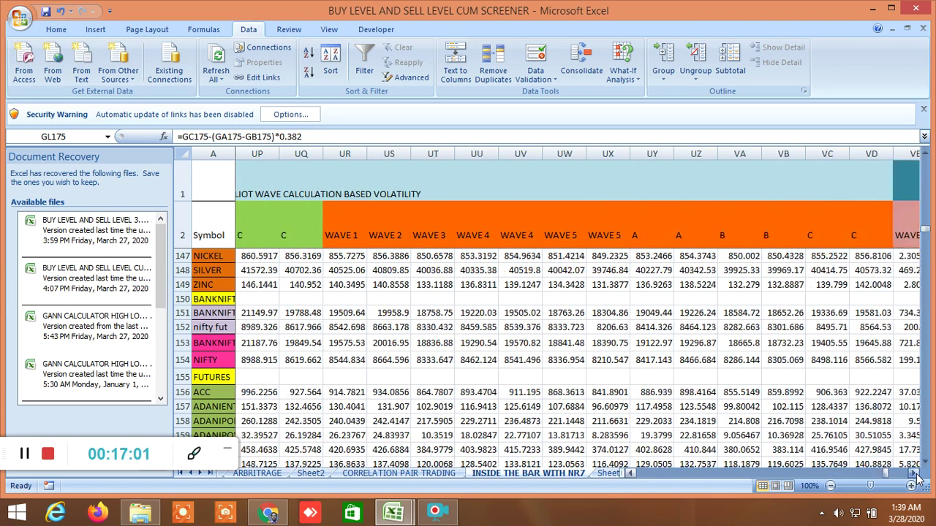
# - Inspect the ELLIOT WAVE TIME UPTREND AND CORRECTION columns through the waves and the A, B and C corrections
pyautogui.click(916, 476)
pyautogui.click(916, 475)
pyautogui.click(916, 475)
pyautogui.click(916, 475)
pyautogui.click(916, 475)
pyautogui.click(917, 475)
pyautogui.click(916, 476)
pyautogui.click(916, 475)
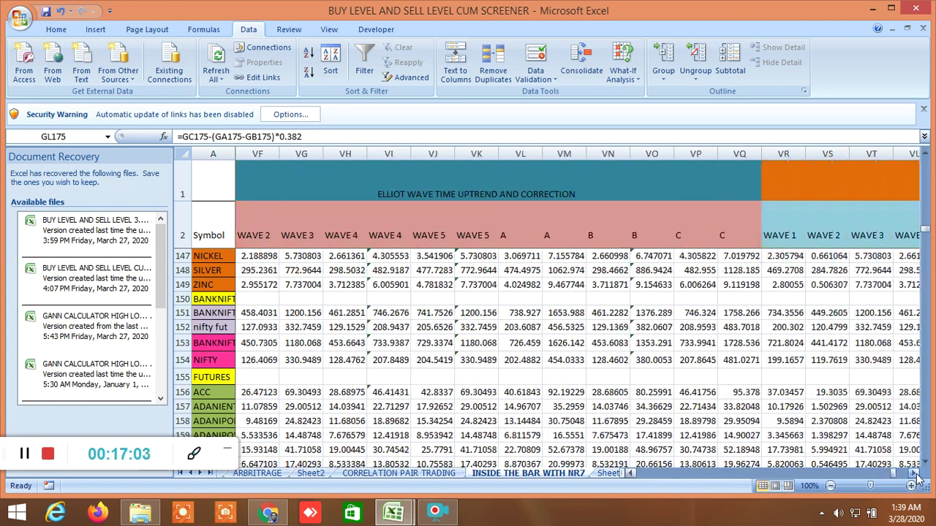
# - Inspect the ELLIOT WAVE TIME DOWNTREND AND CORRECTION columns from WAVE 1 through the C corrections
pyautogui.click(917, 475)
pyautogui.click(916, 475)
pyautogui.click(916, 476)
pyautogui.click(917, 475)
pyautogui.click(917, 475)
pyautogui.click(916, 475)
pyautogui.click(917, 476)
pyautogui.click(916, 475)
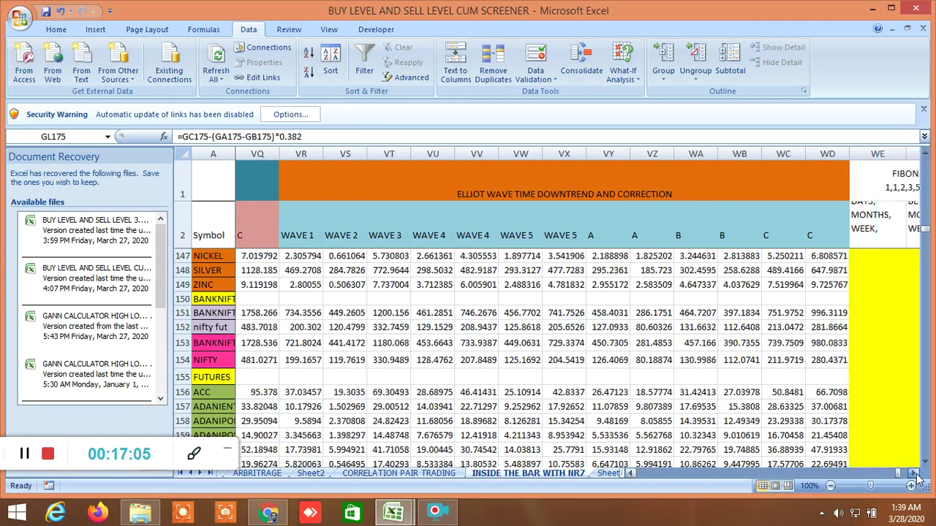
# - Go past the Fibonacci time cycle columns and inspect the PROBABLE PRICE MOVEMENT levels: PP, R1 to R4 and S1 to S4
pyautogui.click(916, 475)
pyautogui.click(916, 475)
pyautogui.click(916, 475)
pyautogui.click(917, 475)
pyautogui.click(917, 475)
pyautogui.click(916, 475)
pyautogui.click(916, 475)
pyautogui.click(917, 475)
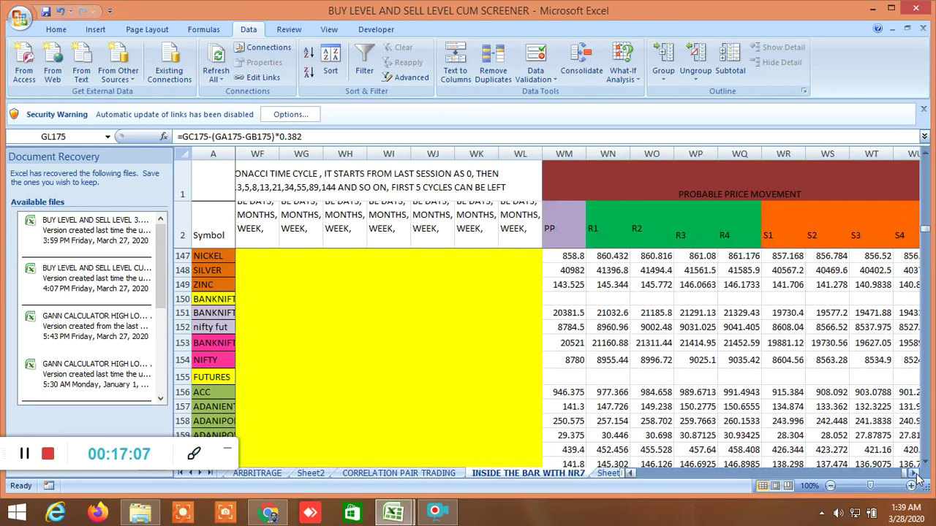
pyautogui.click(916, 476)
pyautogui.click(917, 475)
pyautogui.click(916, 475)
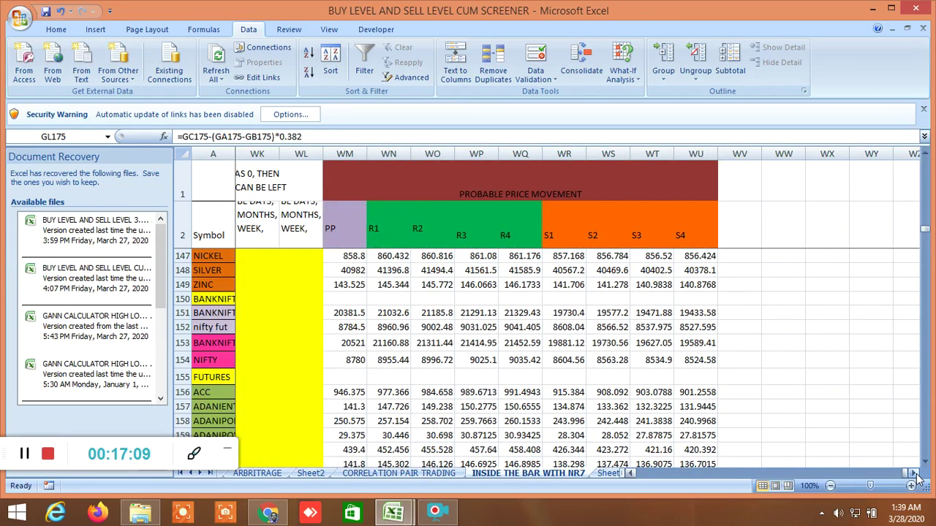